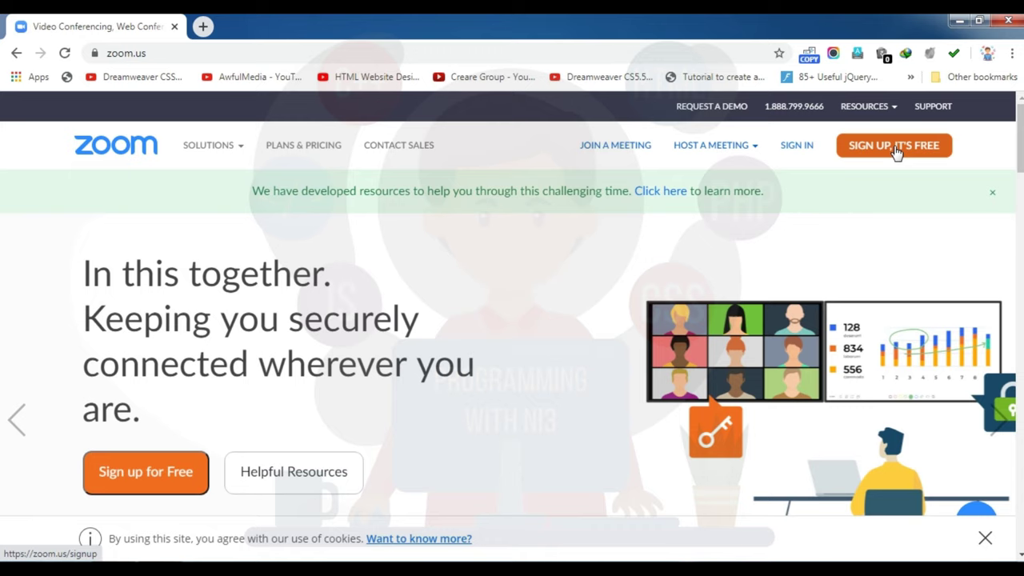
Step: Start the free sign-up and set the birth month and day to Feb 1
click(895, 147)
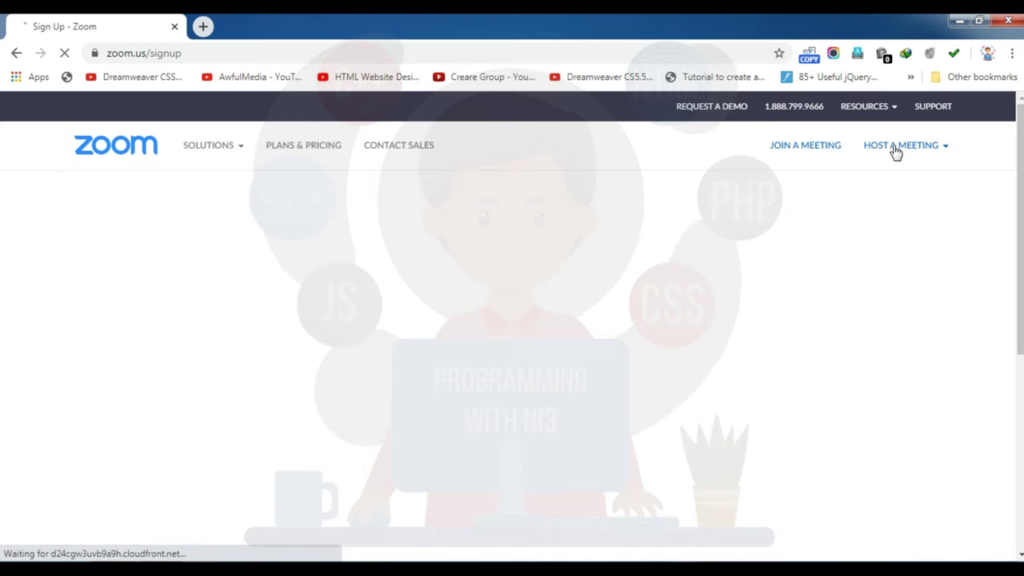
click(388, 281)
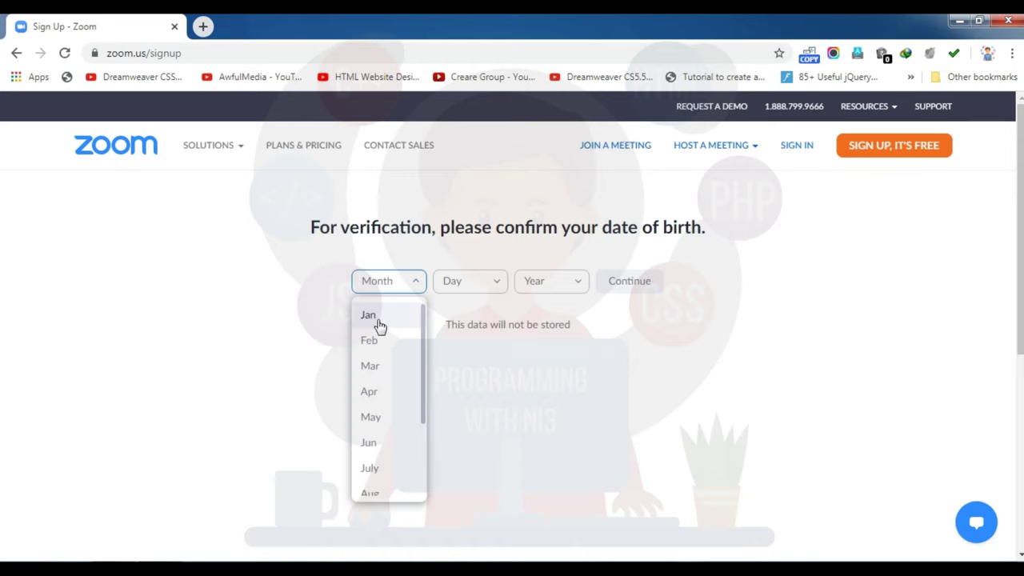
click(382, 348)
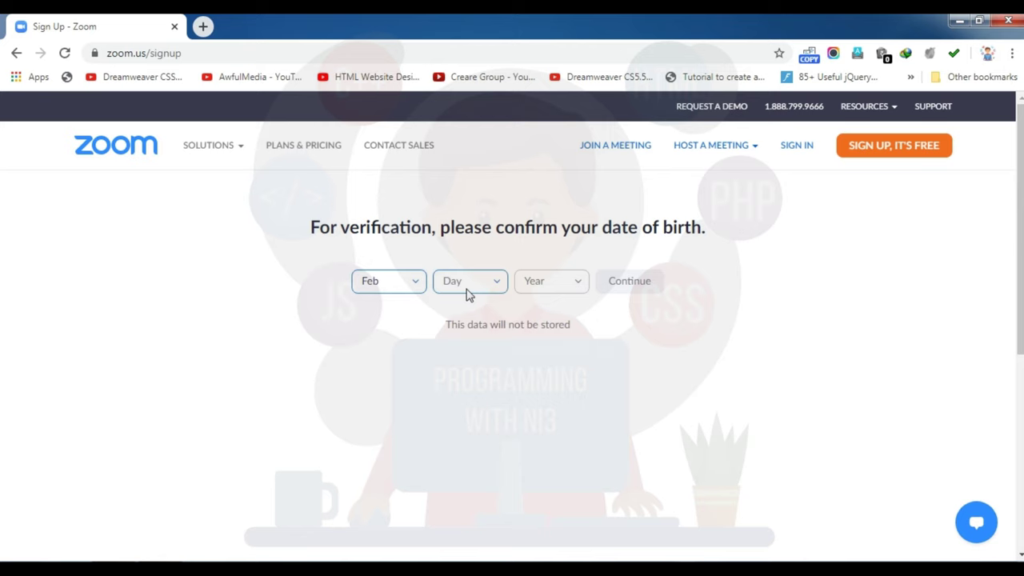
click(467, 287)
click(461, 318)
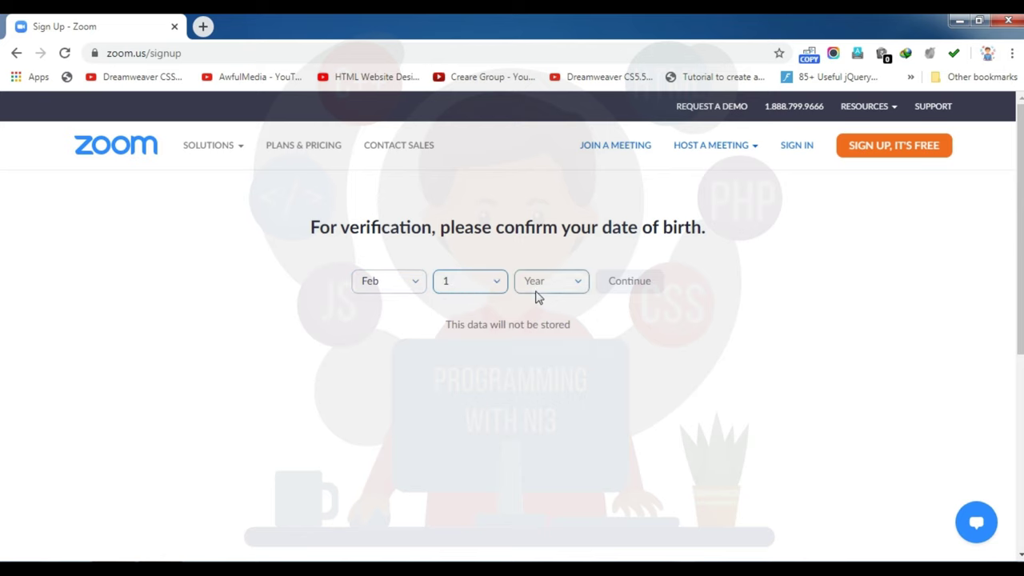
Step: Set the birth year to 1993, correcting the earlier 2003, and confirm the date of birth
click(537, 294)
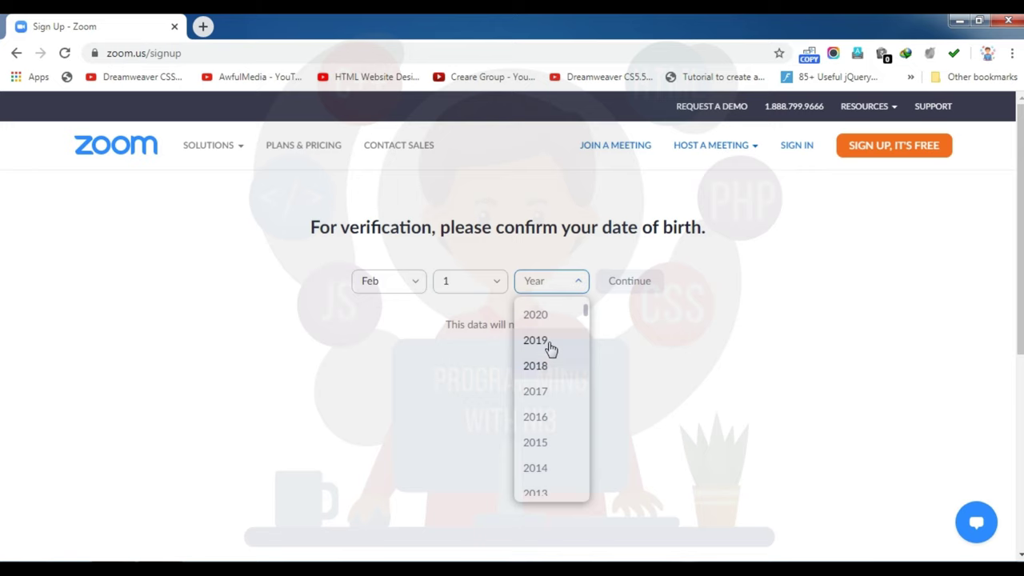
scroll(550, 349, down, 3)
scroll(550, 349, down, 3)
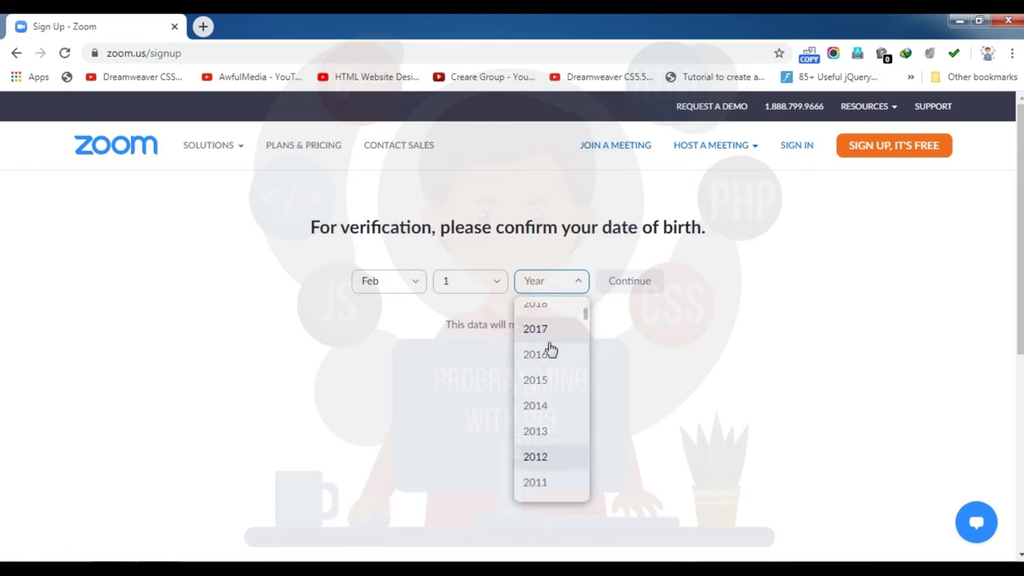
scroll(551, 349, down, 2)
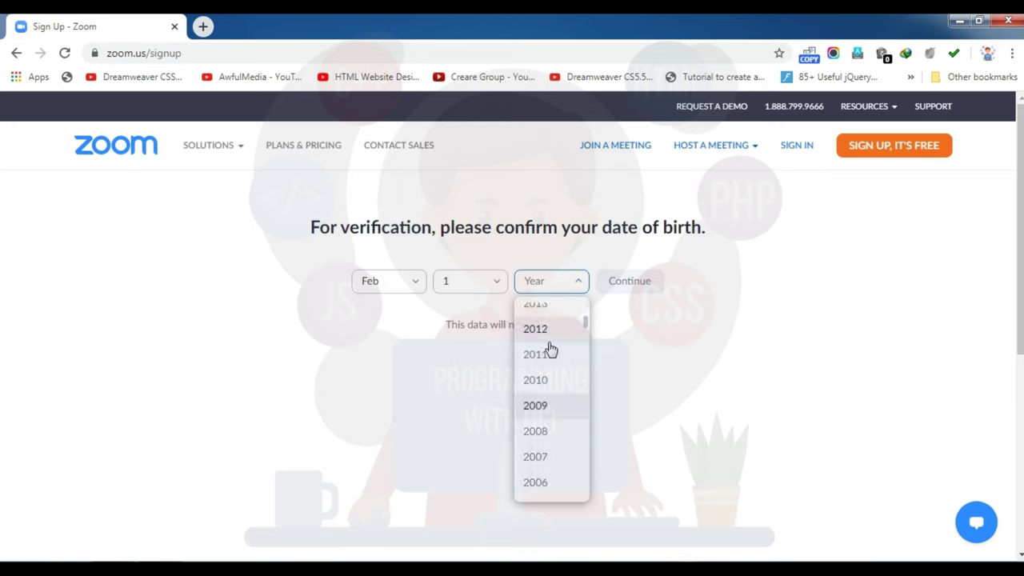
scroll(550, 348, down, 2)
scroll(551, 348, down, 2)
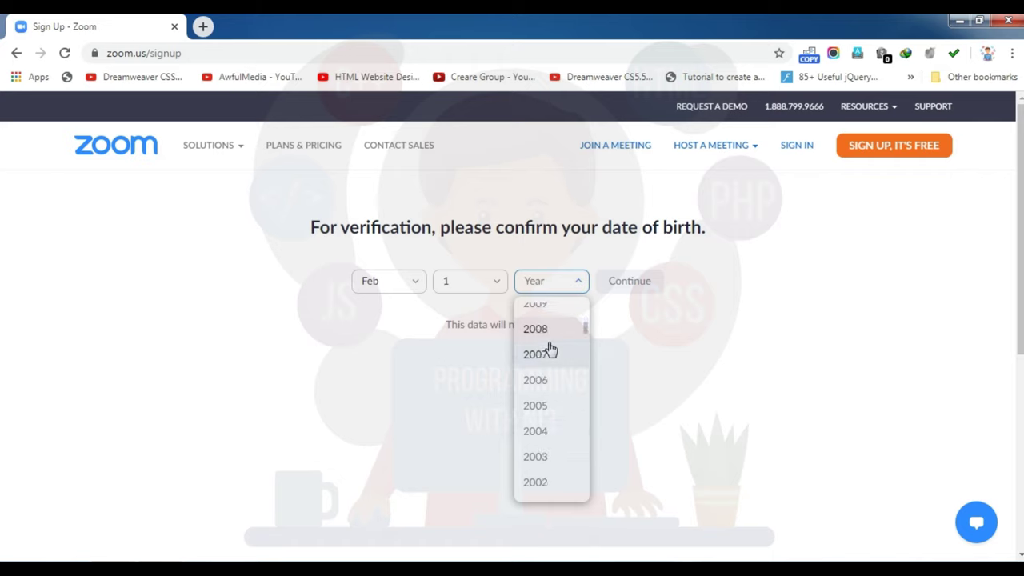
key(Return)
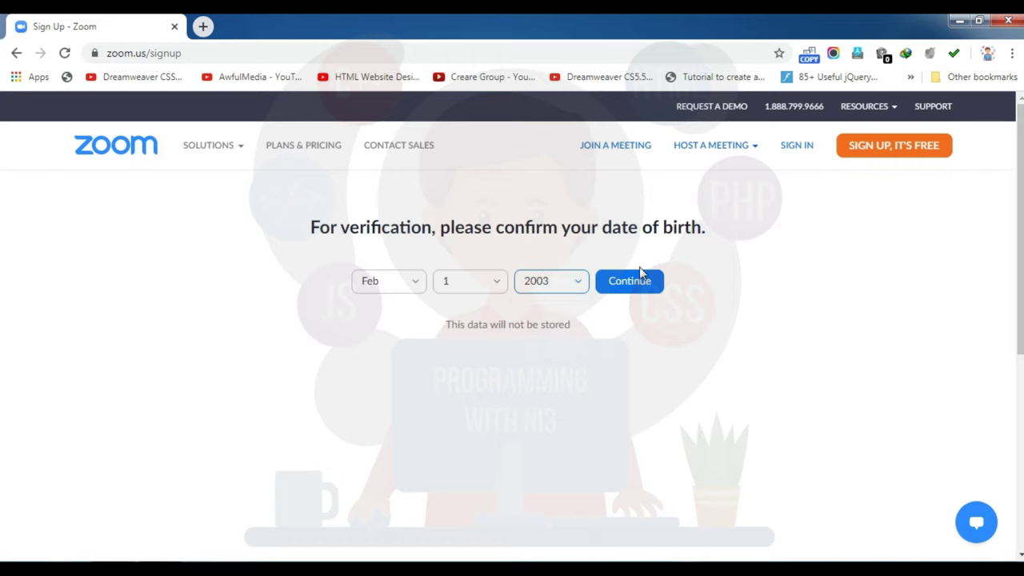
click(580, 285)
key(Down)
key(Down)
key(Down)
key(Down)
key(Down)
key(Down)
key(Down)
key(Down)
key(Down)
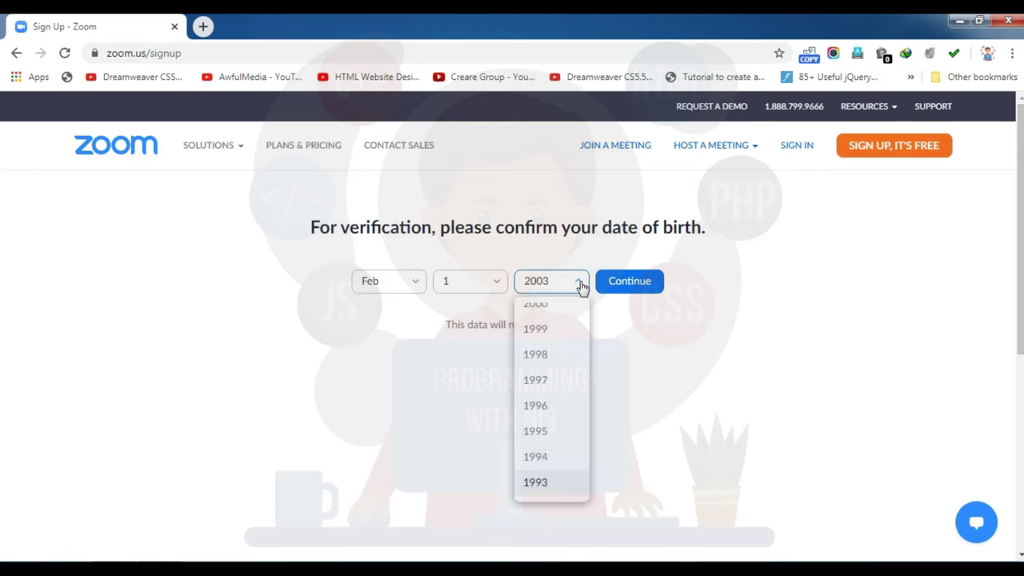
key(Return)
click(615, 280)
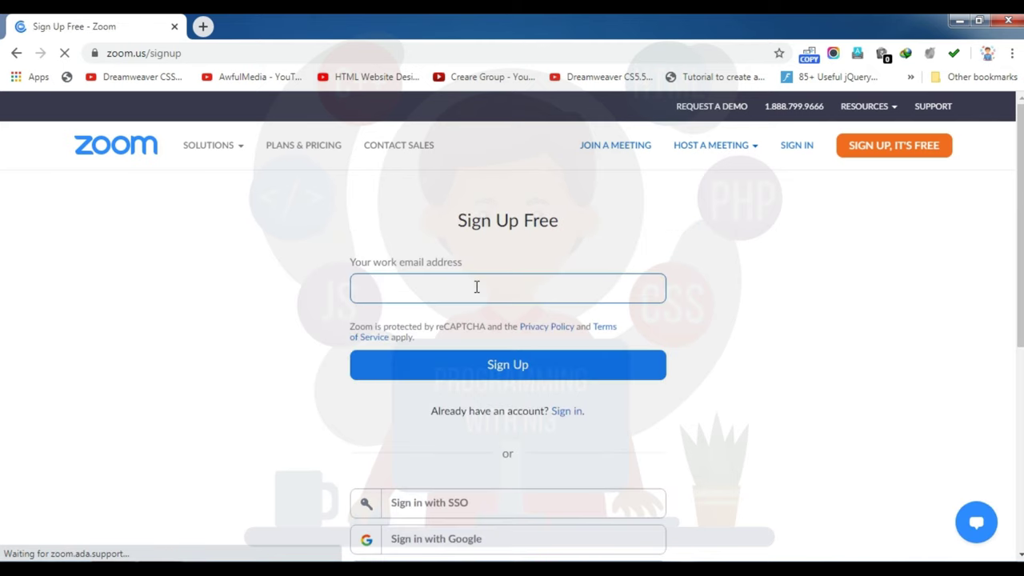
click(409, 290)
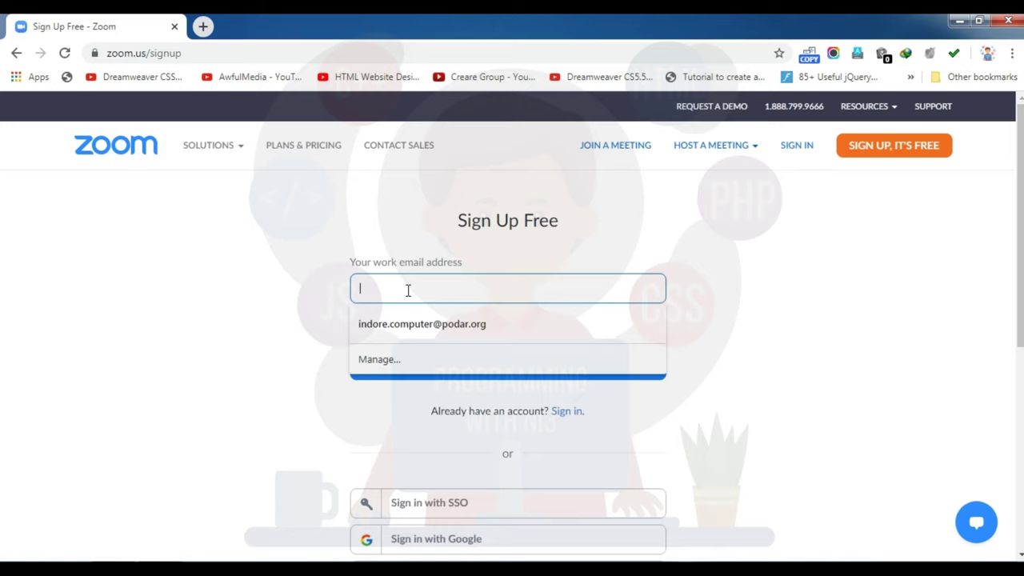
Step: Fill the work email with the saved Gmail address from autofill and submit the sign-up
text(n)
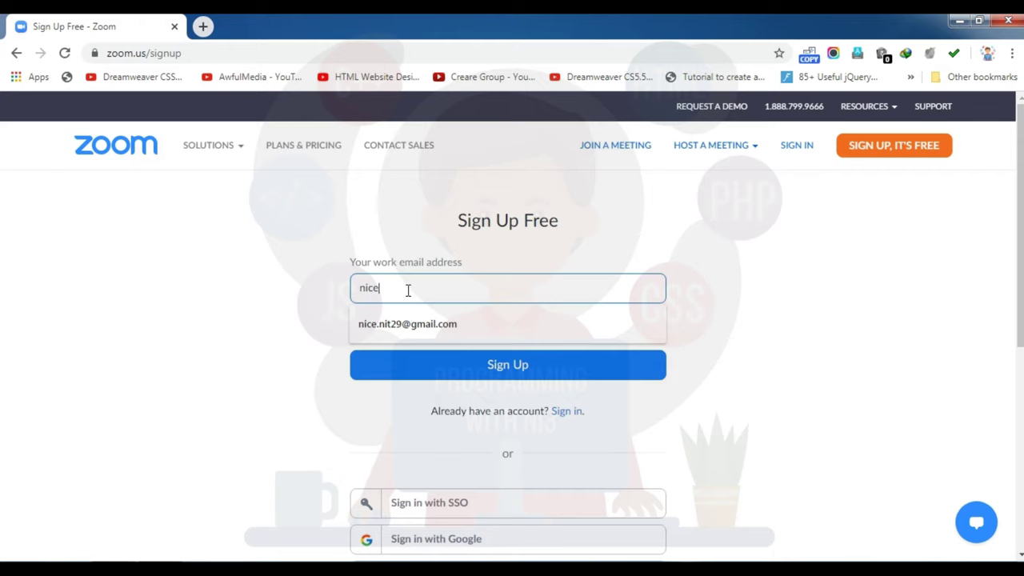
text(ice)
key(Down)
key(Return)
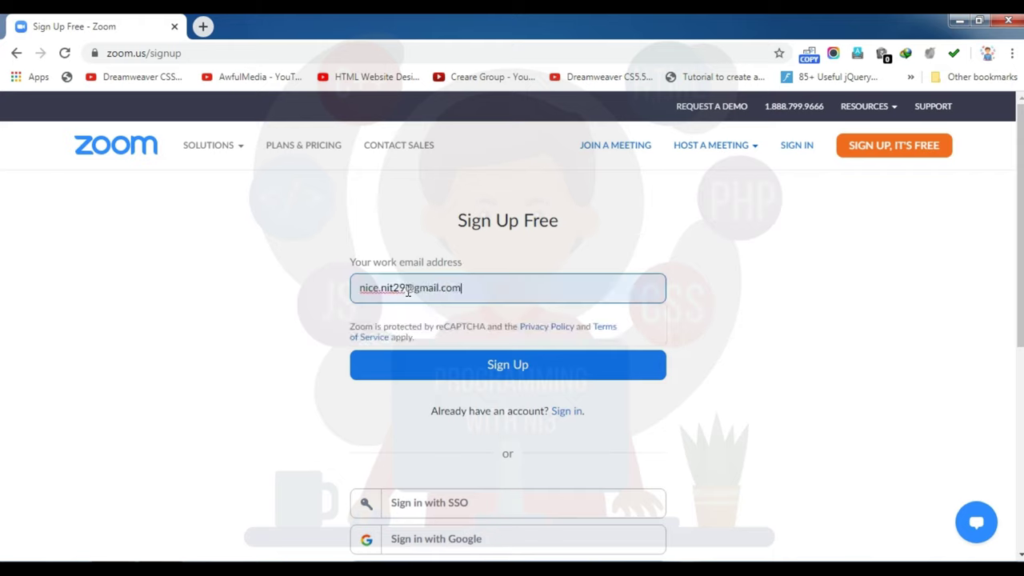
click(471, 372)
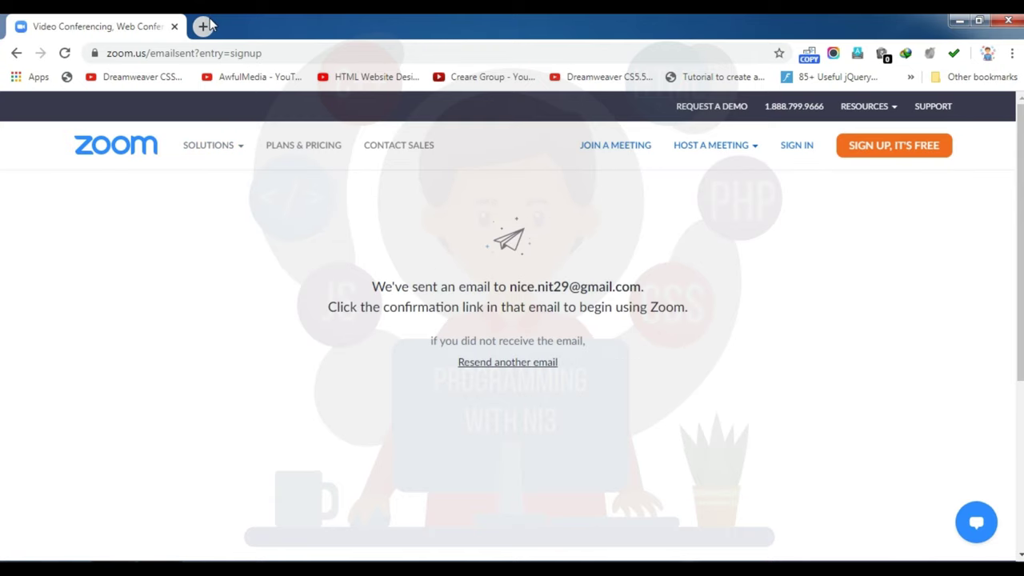
click(205, 26)
Step: Go to gmail.com and follow the Zoom activation email's Activate Account link
text(gma)
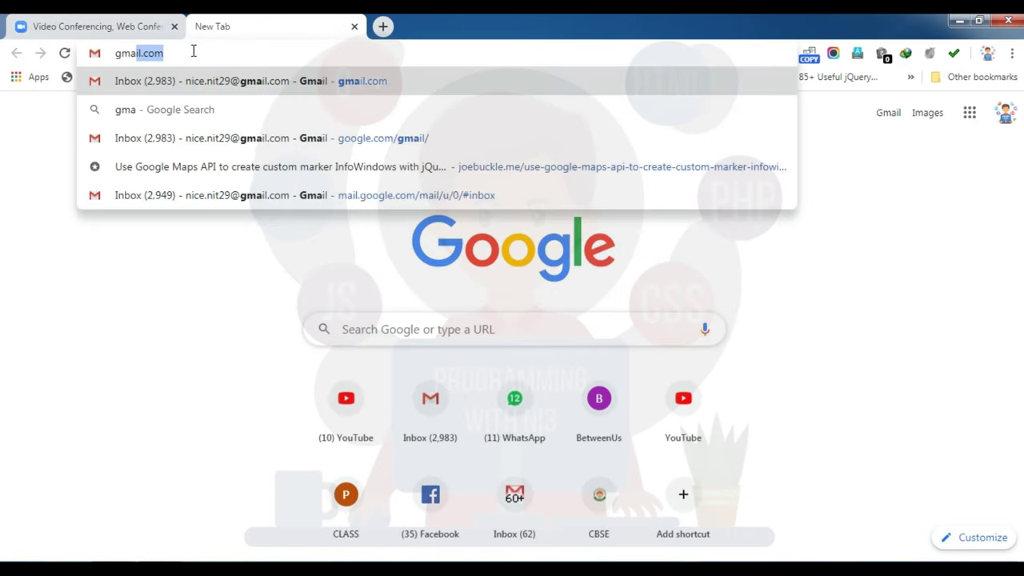
key(Return)
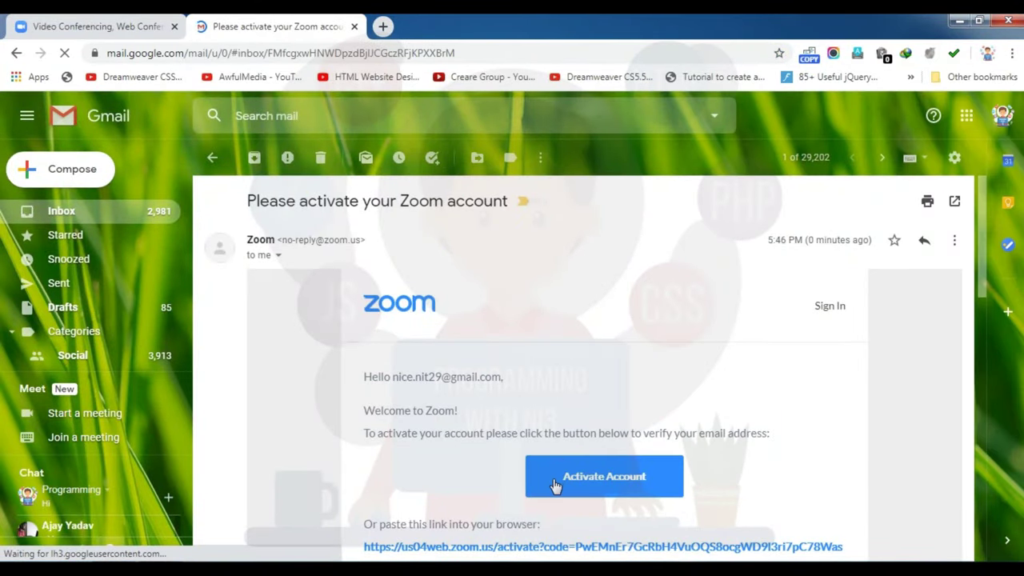
click(560, 480)
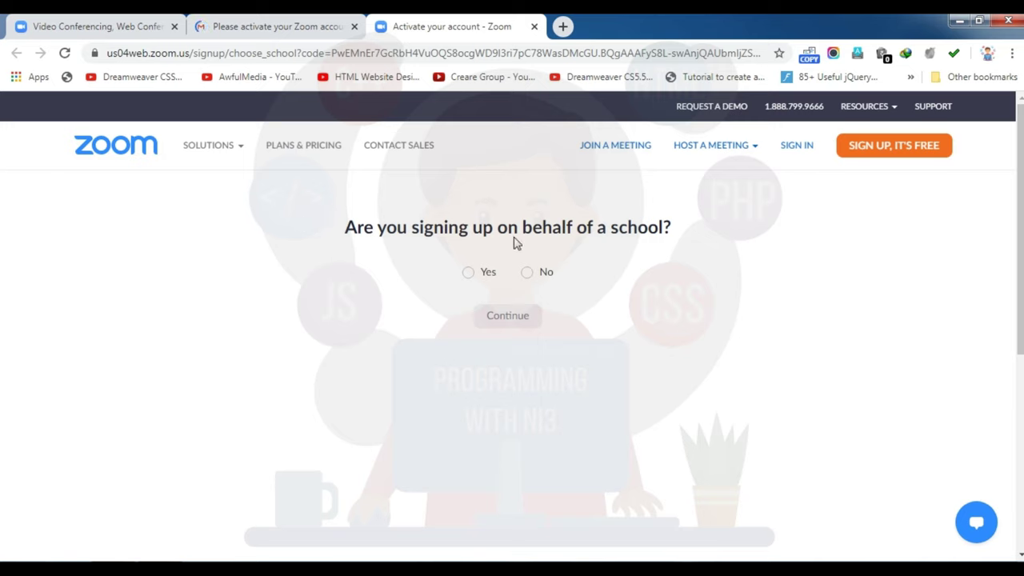
Step: Answer No to the school question and continue to the account details form
click(468, 272)
click(527, 273)
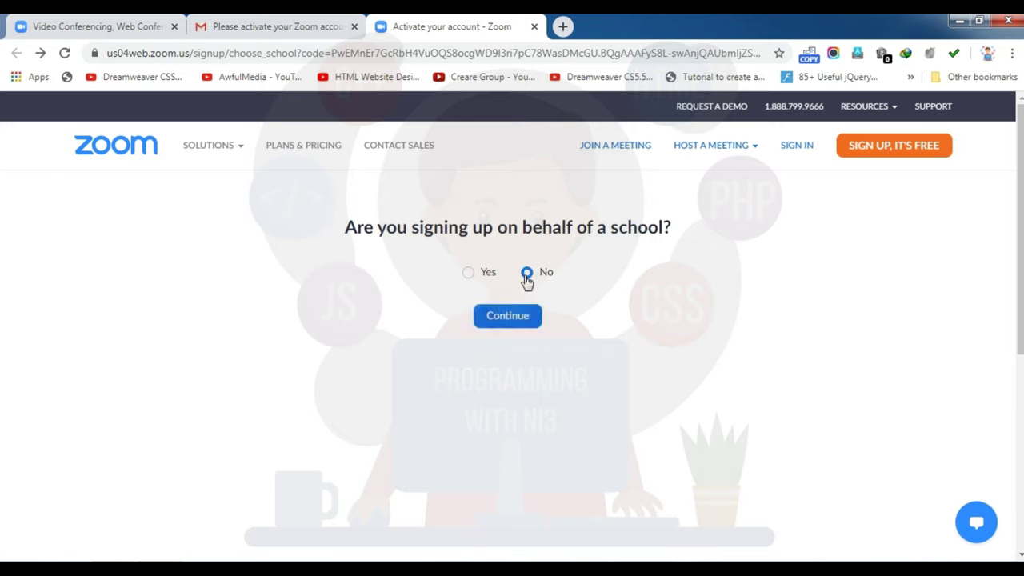
click(501, 317)
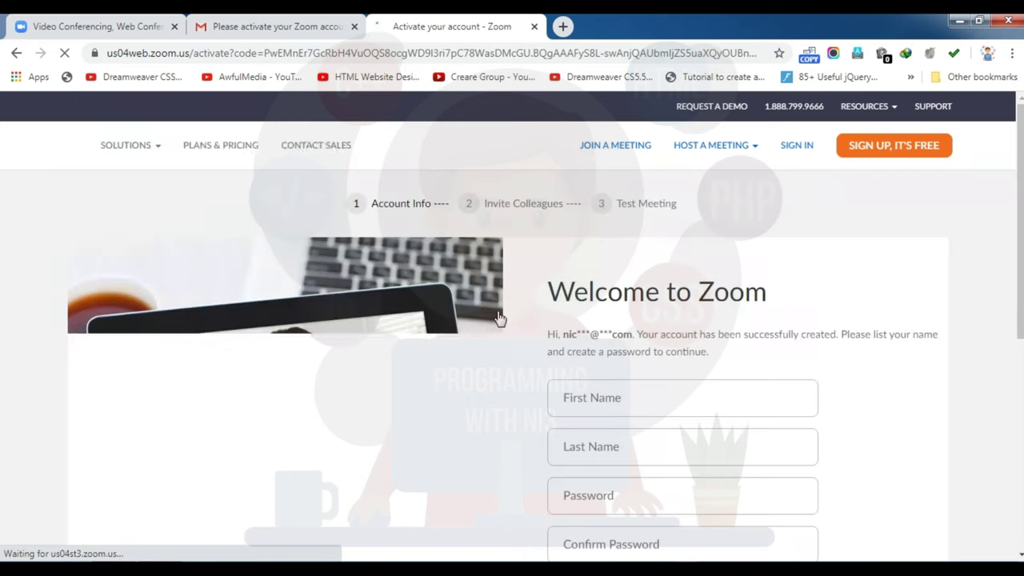
scroll(512, 360, down, 2)
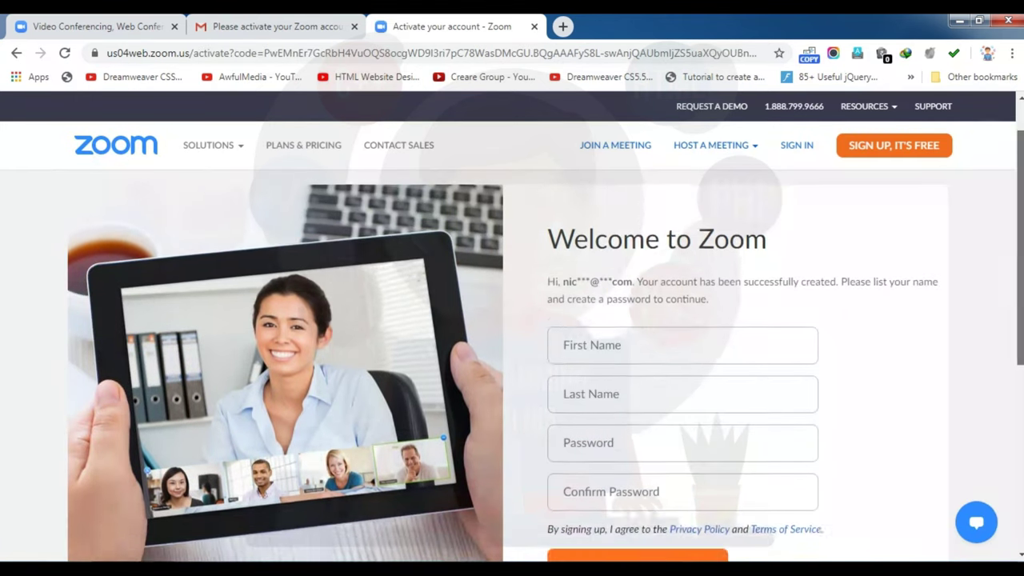
scroll(681, 254, up, 1)
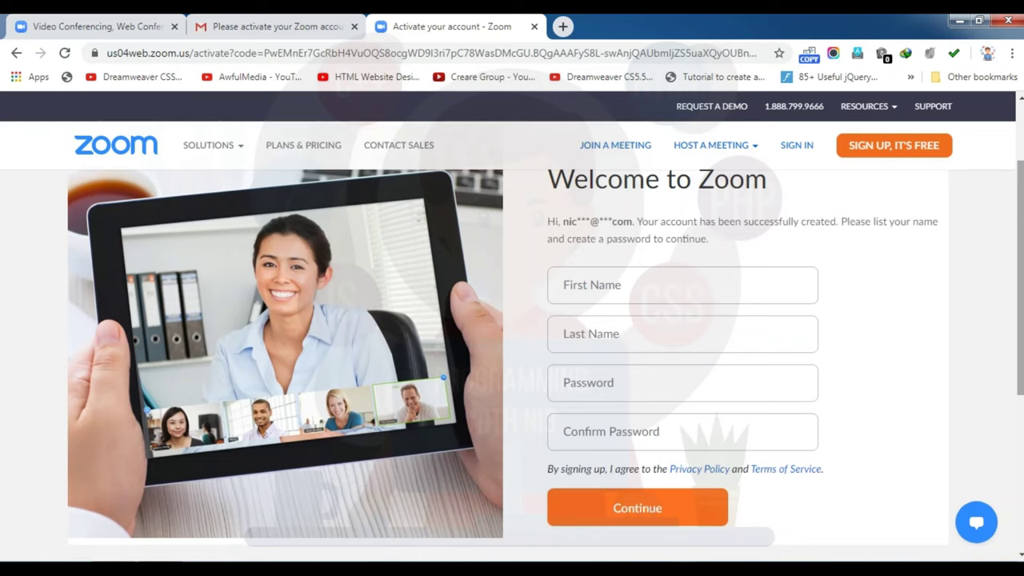
Step: Enter the user's first name and last name
click(610, 281)
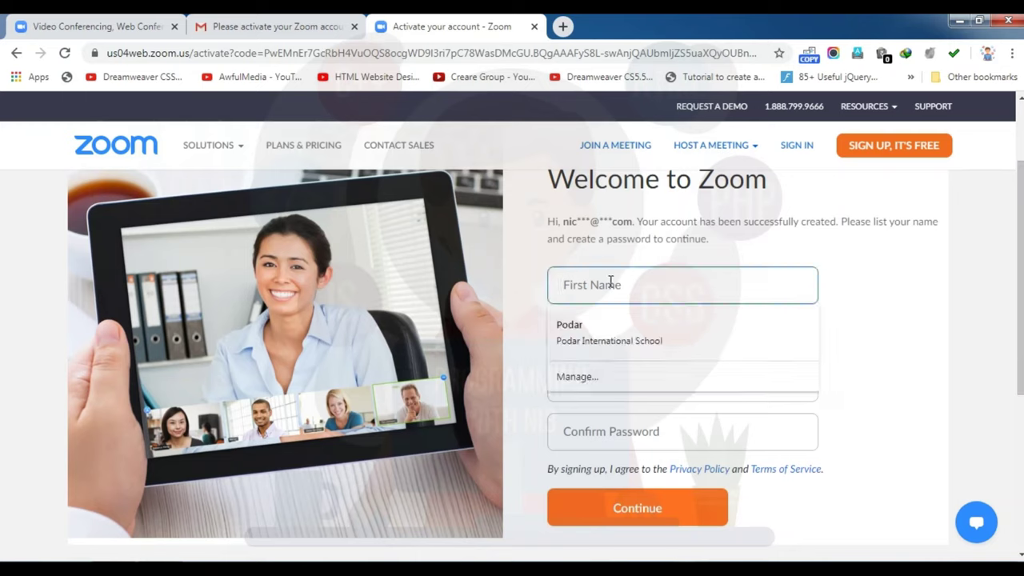
key(Tab)
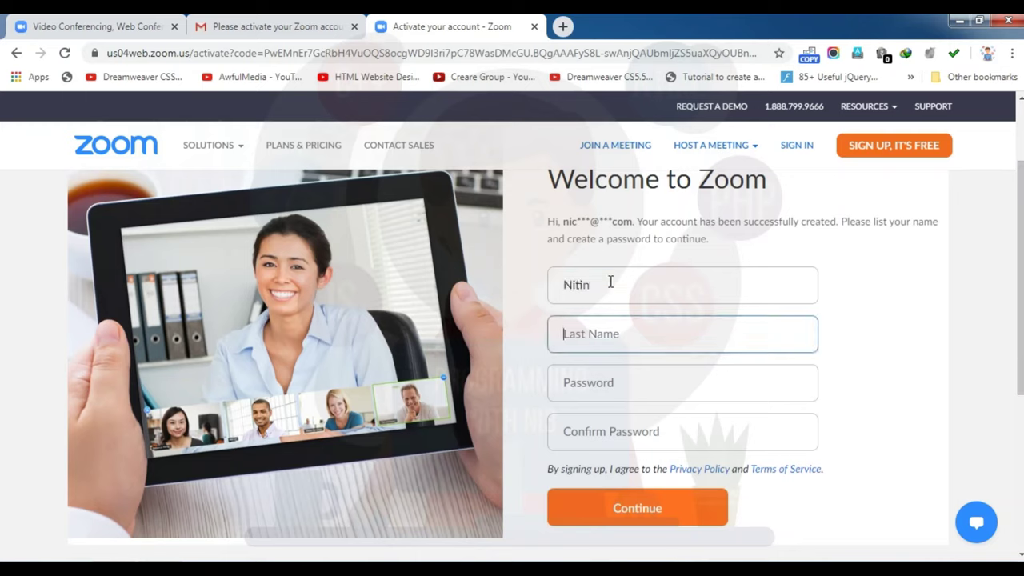
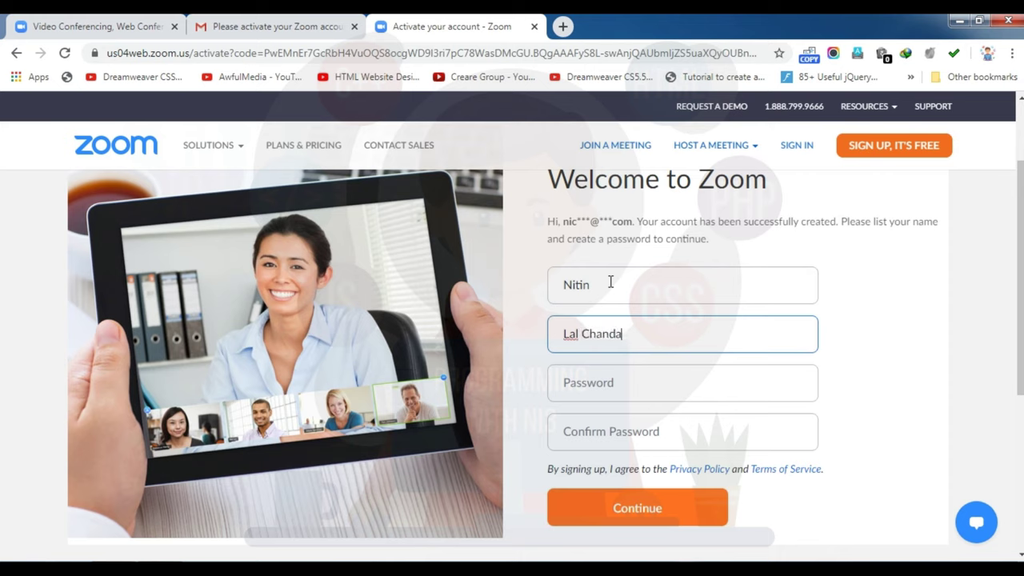
text(ni)
Step: Enter and confirm a password with an uppercase letter, then submit the account details
key(Tab)
text(••)
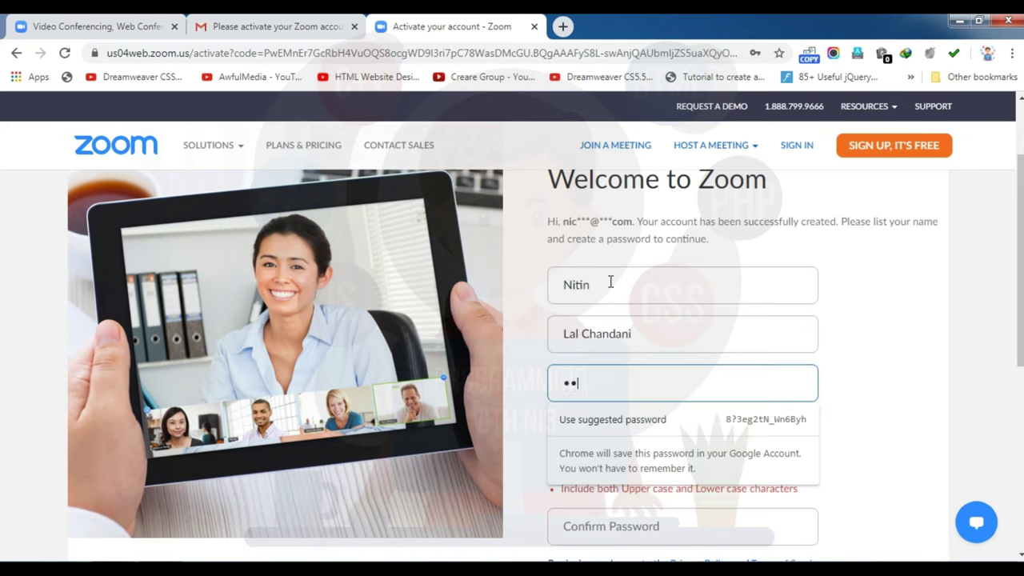
text(••••)
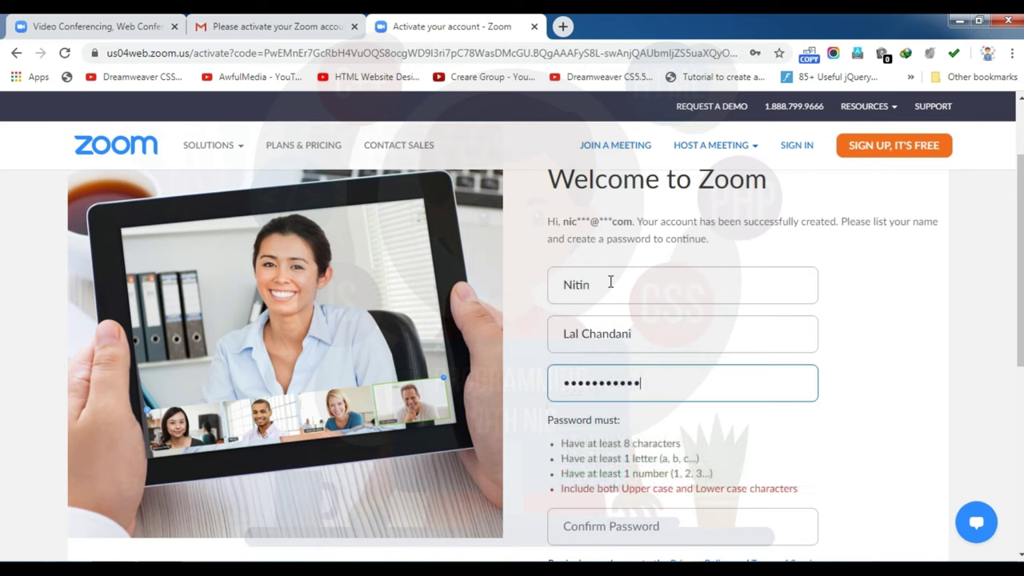
key(Tab)
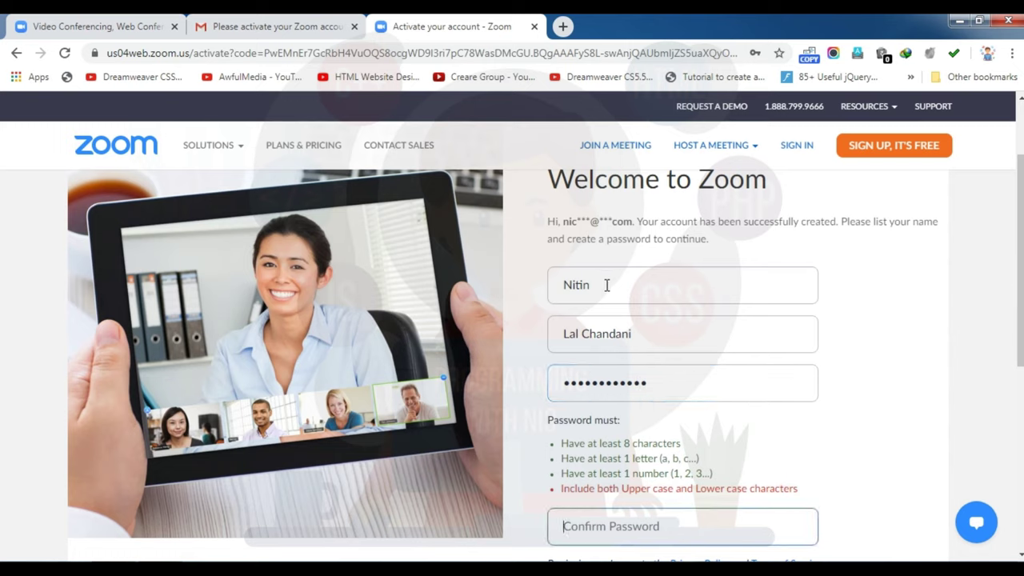
click(572, 382)
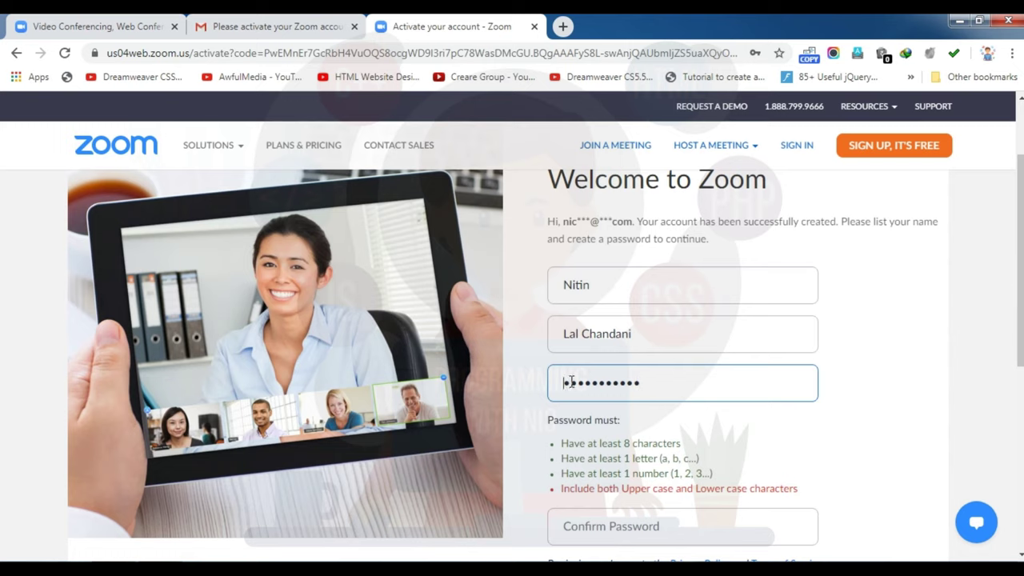
text(•)
key(Tab)
text(•)
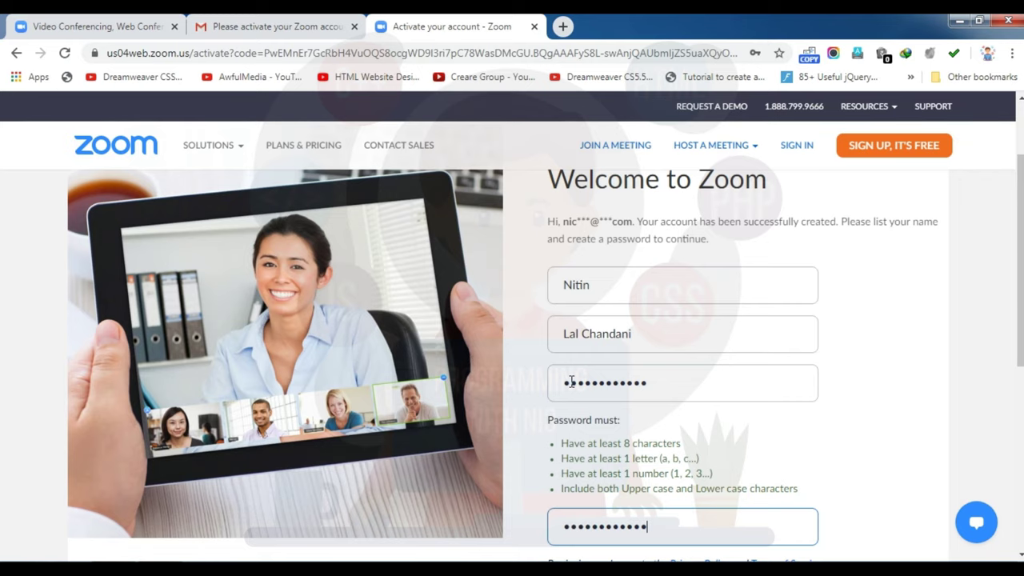
scroll(1019, 256, down, 3)
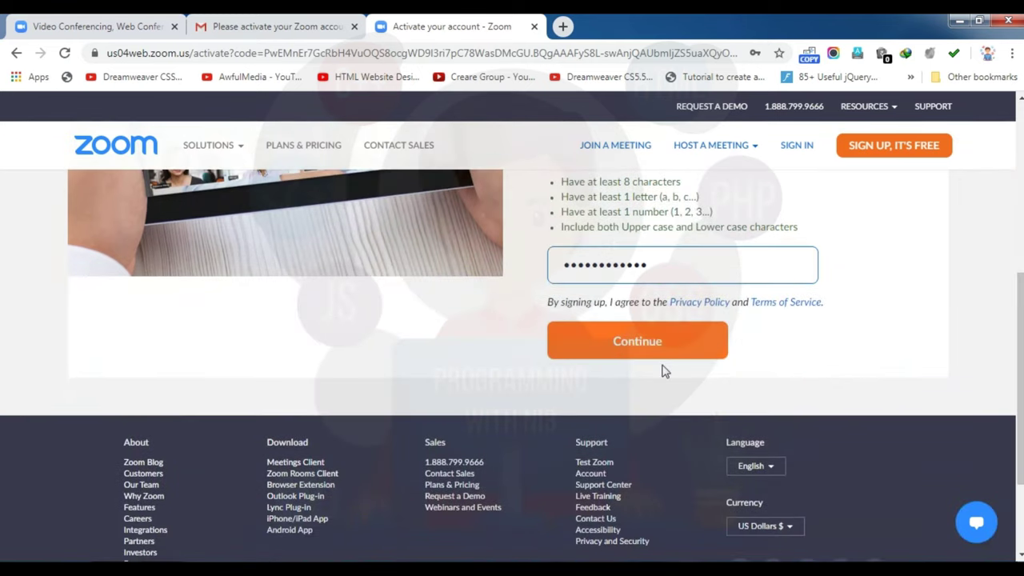
click(650, 352)
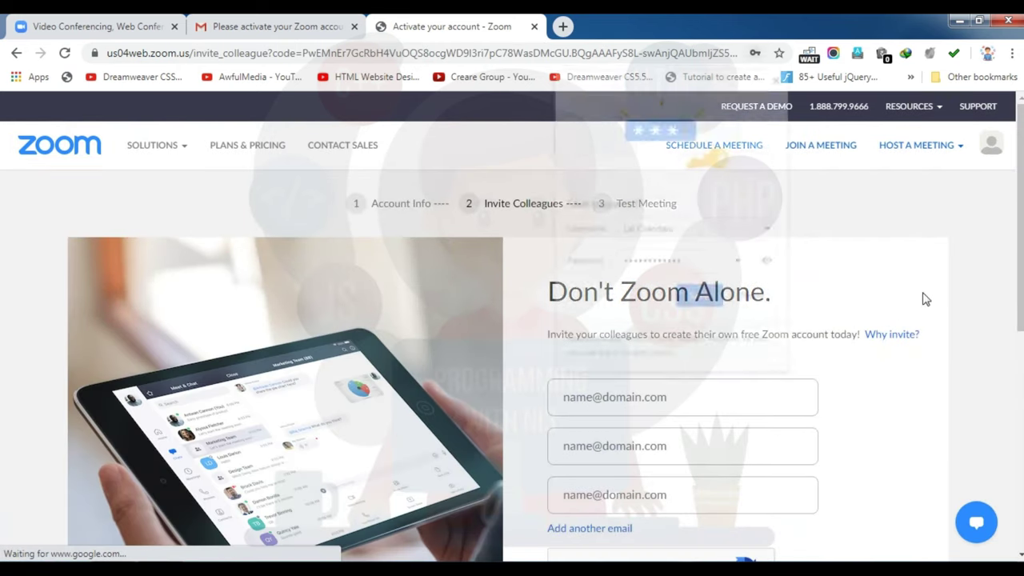
Step: Decline Chrome's password saving, pass the 'I'm not a robot' check, and skip inviting colleagues
click(744, 299)
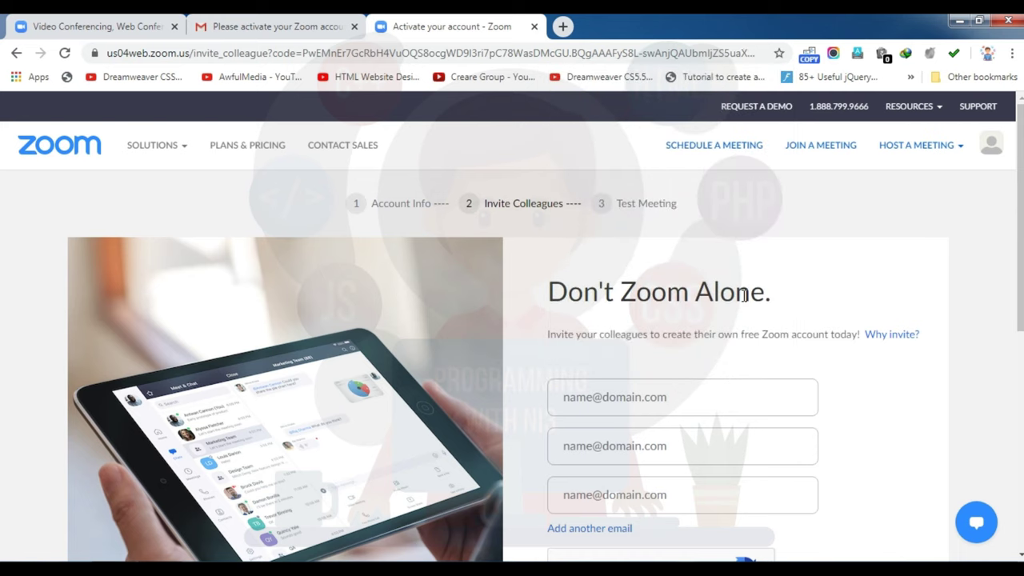
scroll(1019, 240, down, 1)
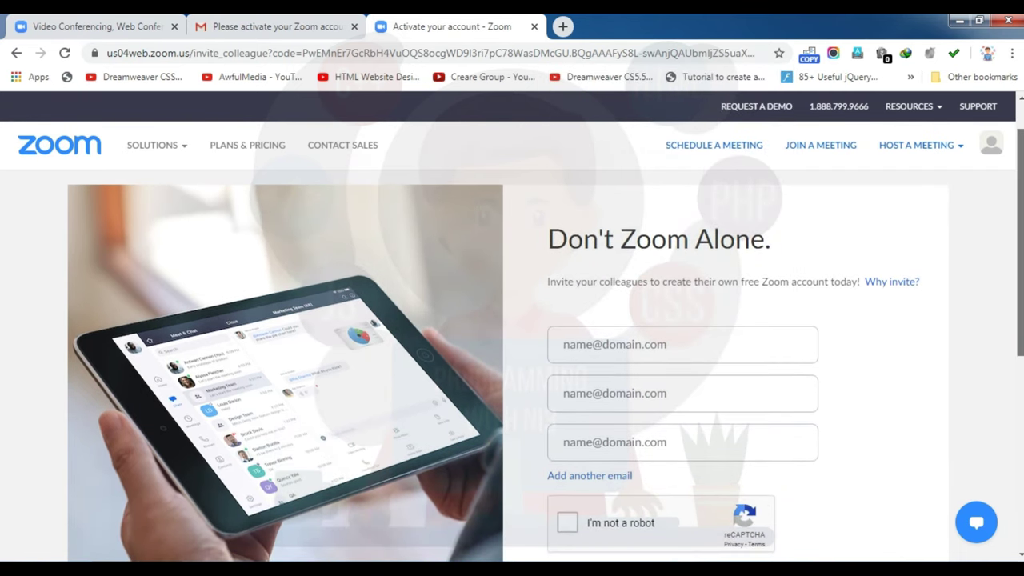
scroll(1019, 240, down, 1)
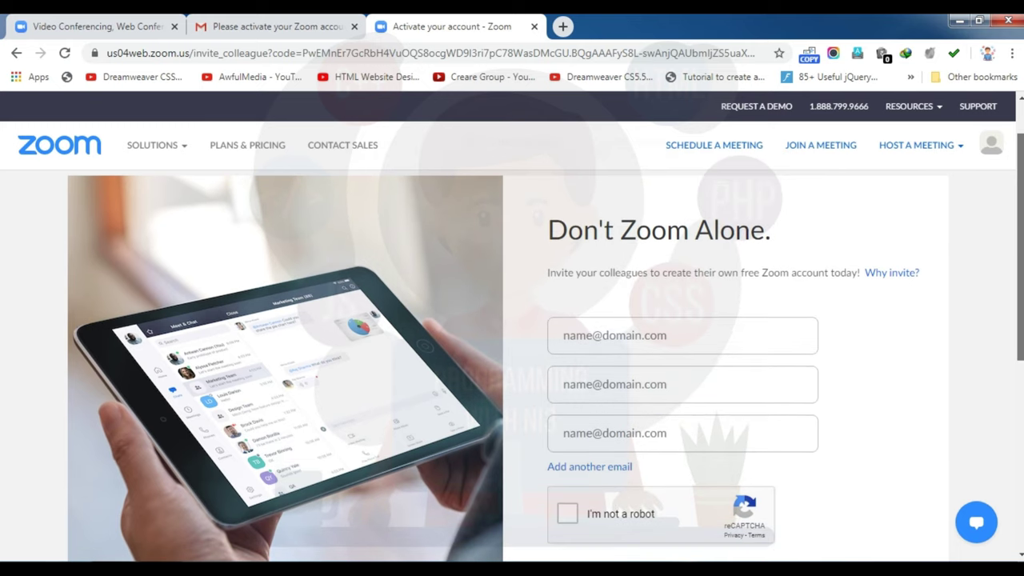
scroll(1020, 240, down, 1)
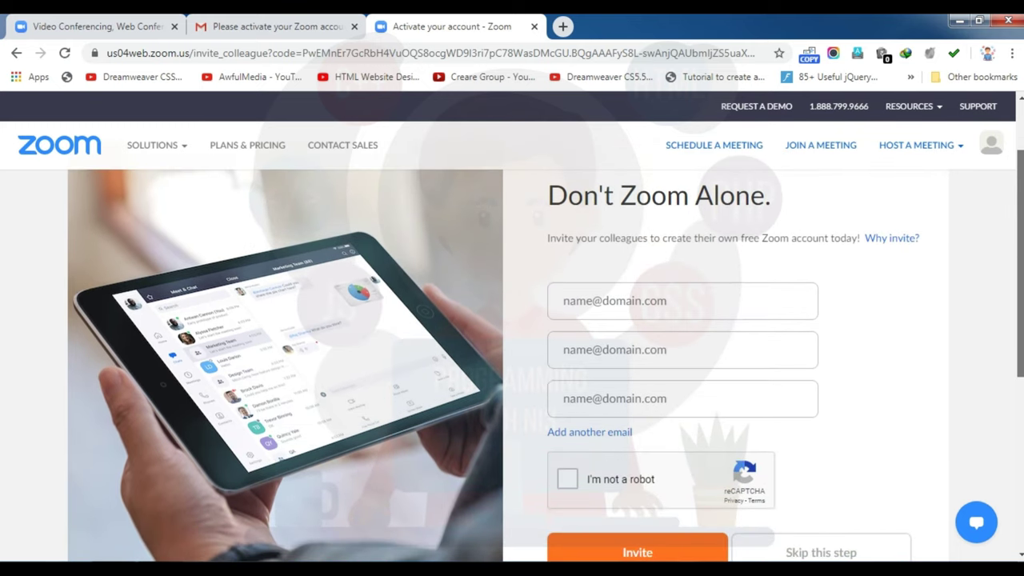
scroll(1023, 300, up, 1)
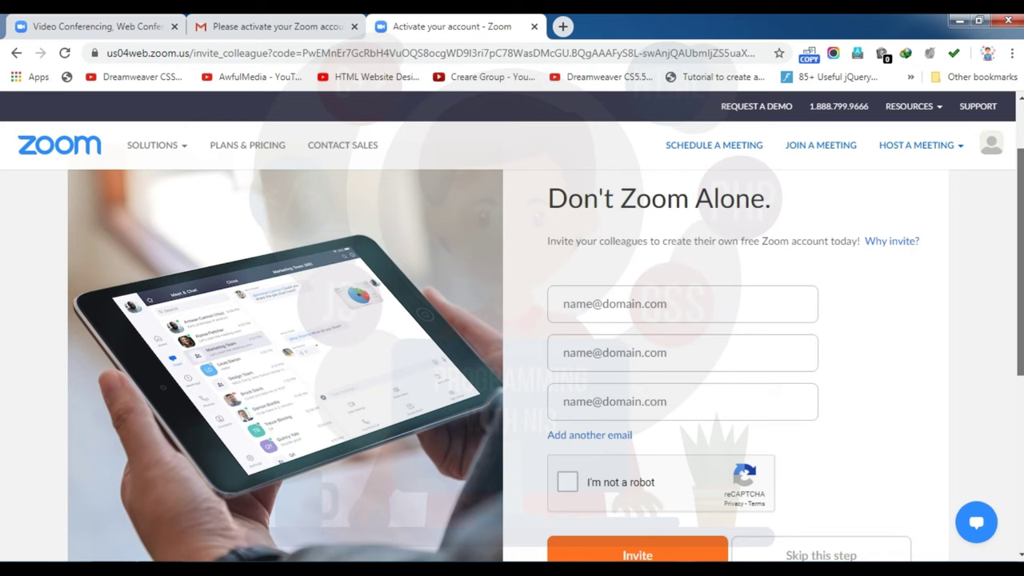
scroll(1023, 300, down, 1)
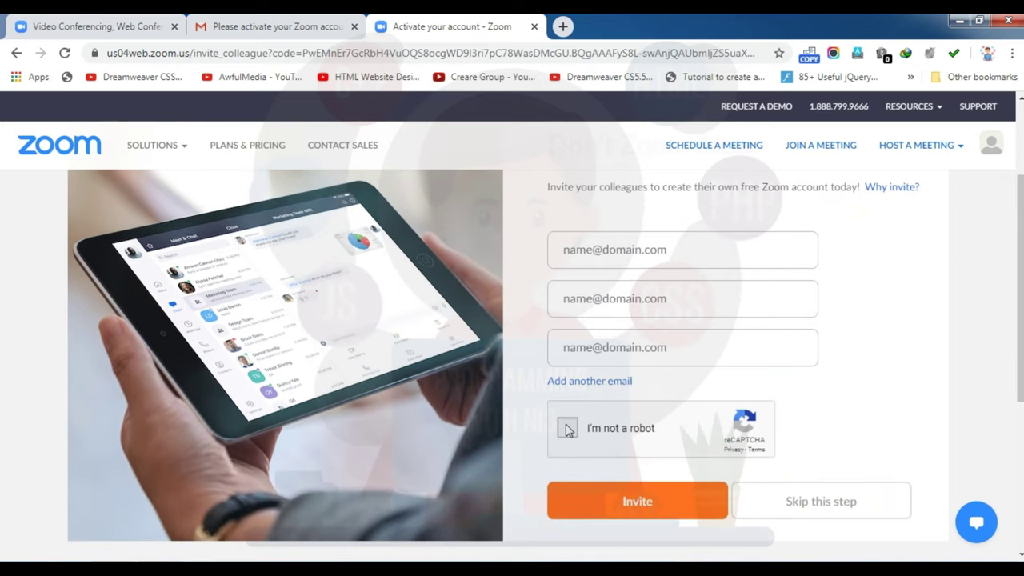
click(568, 429)
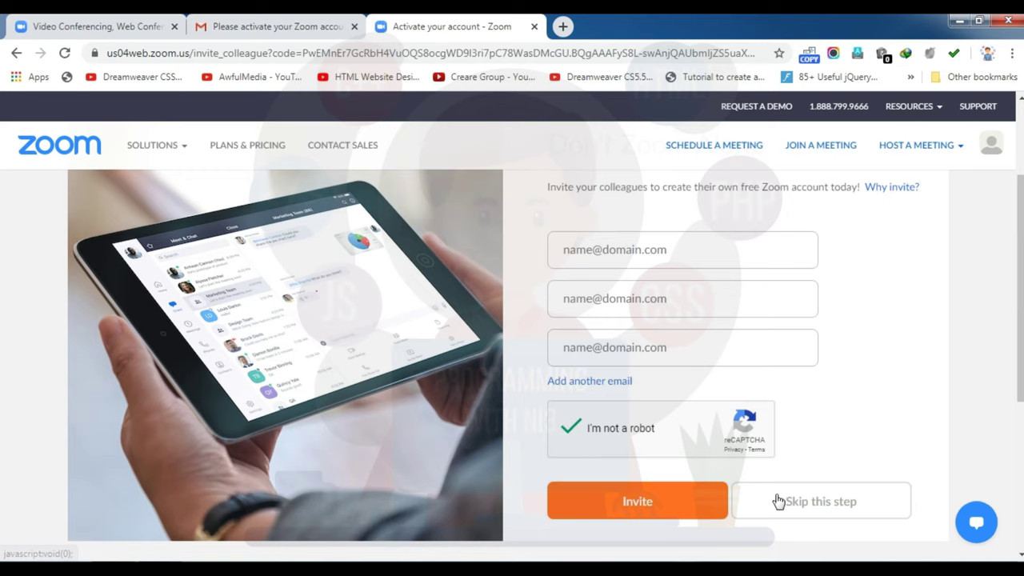
click(812, 509)
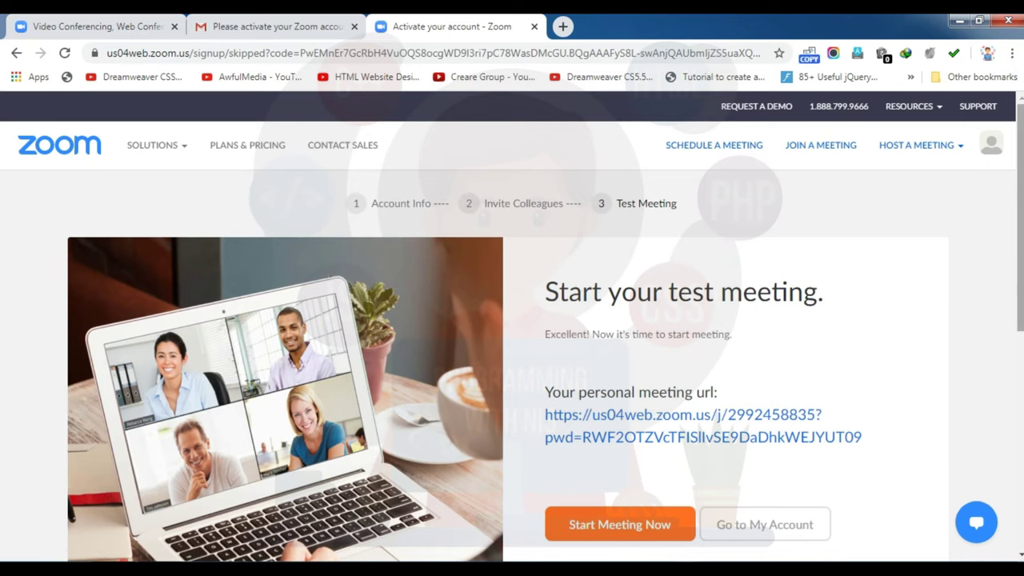
Step: Go to My Account, close the All About Zoom popup, and dismiss both notice banners
scroll(545, 334, down, 1)
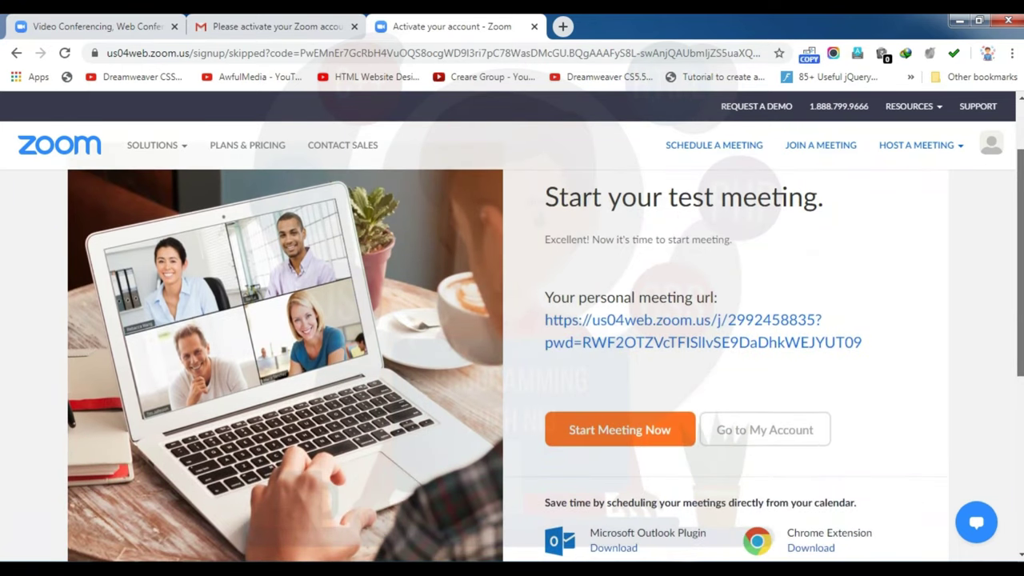
scroll(506, 305, down, 1)
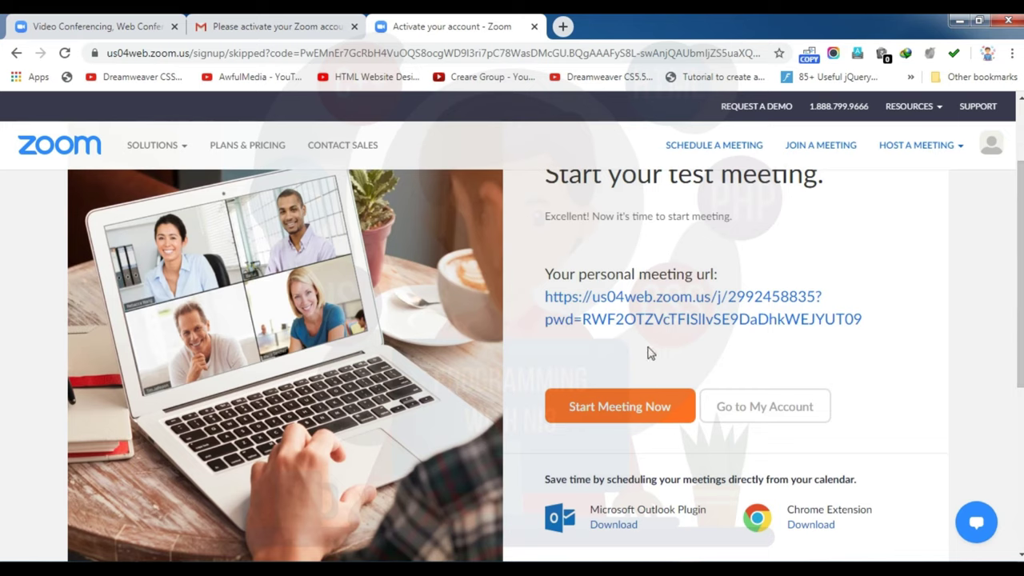
click(765, 408)
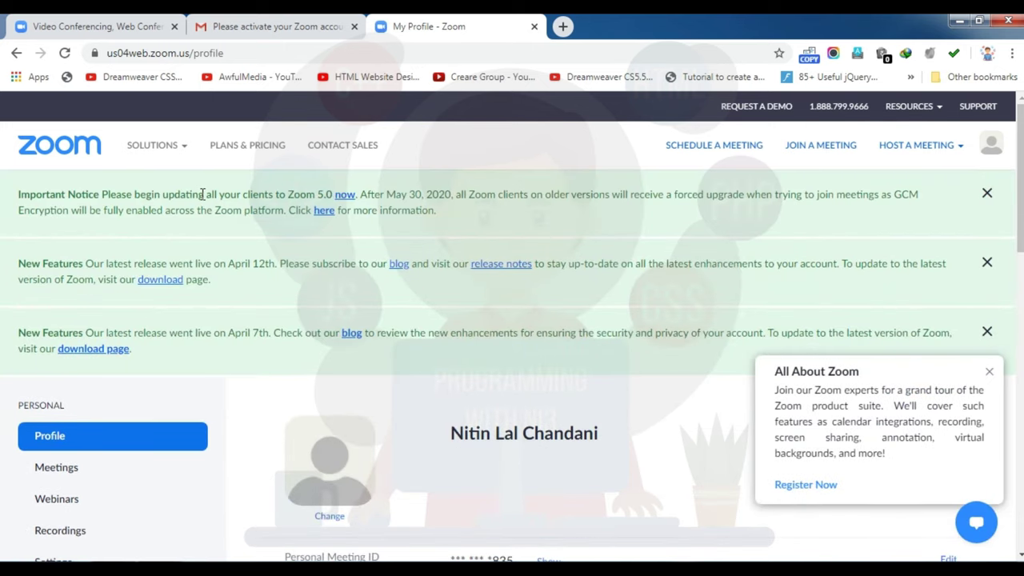
click(989, 371)
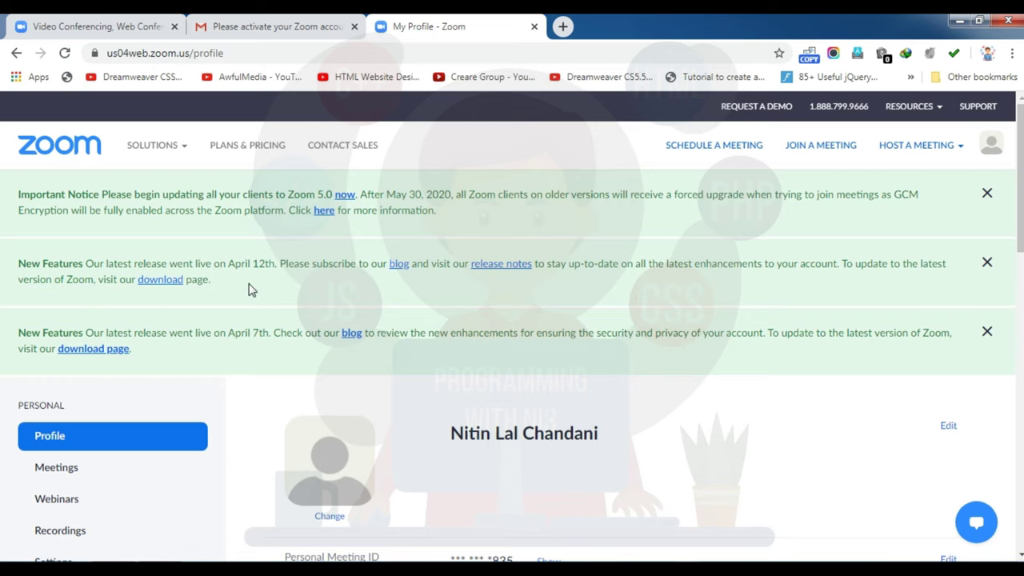
click(987, 262)
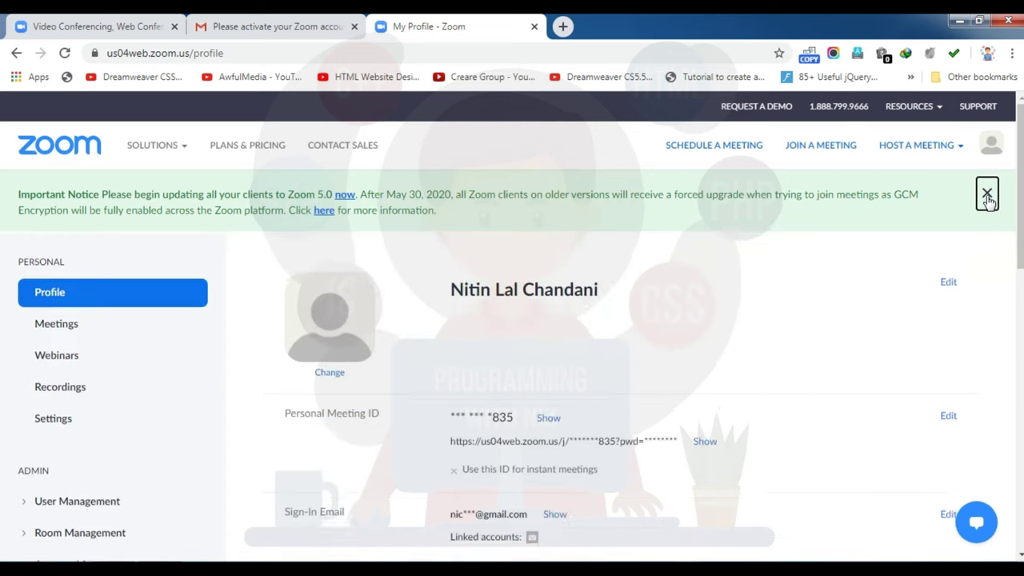
click(988, 195)
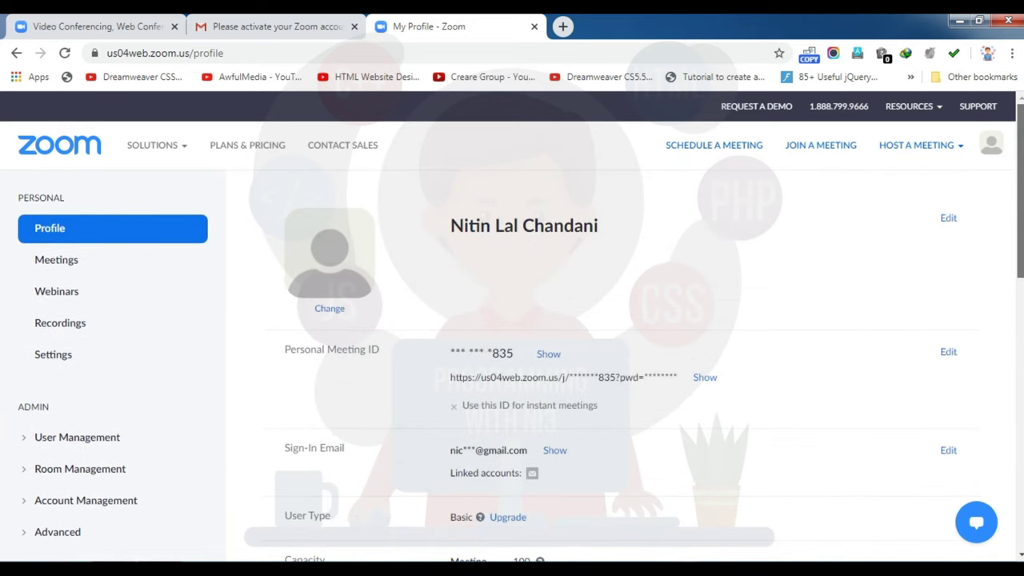
click(55, 262)
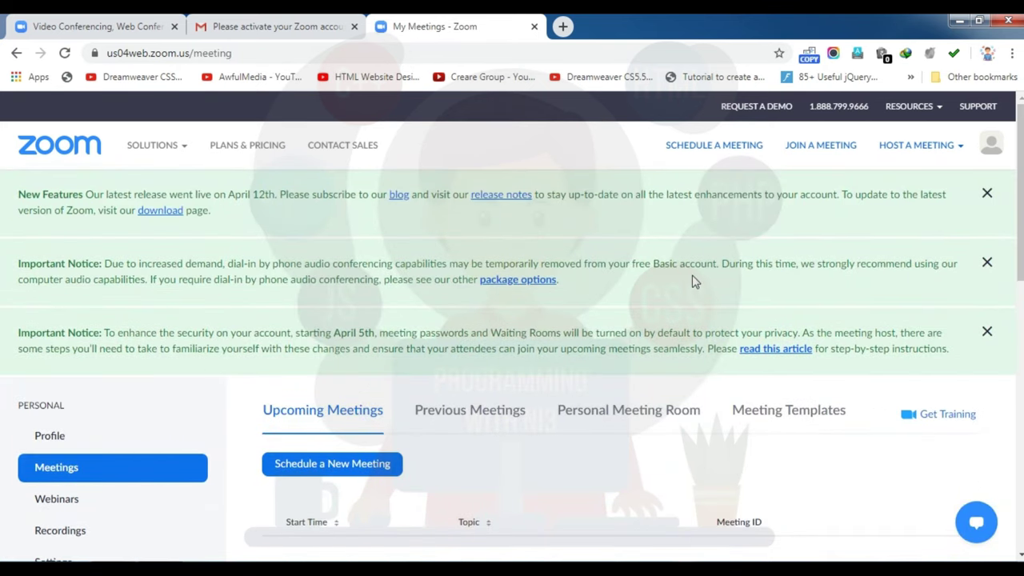
Step: Scroll down to the empty Upcoming Meetings list
scroll(75, 359, down, 2)
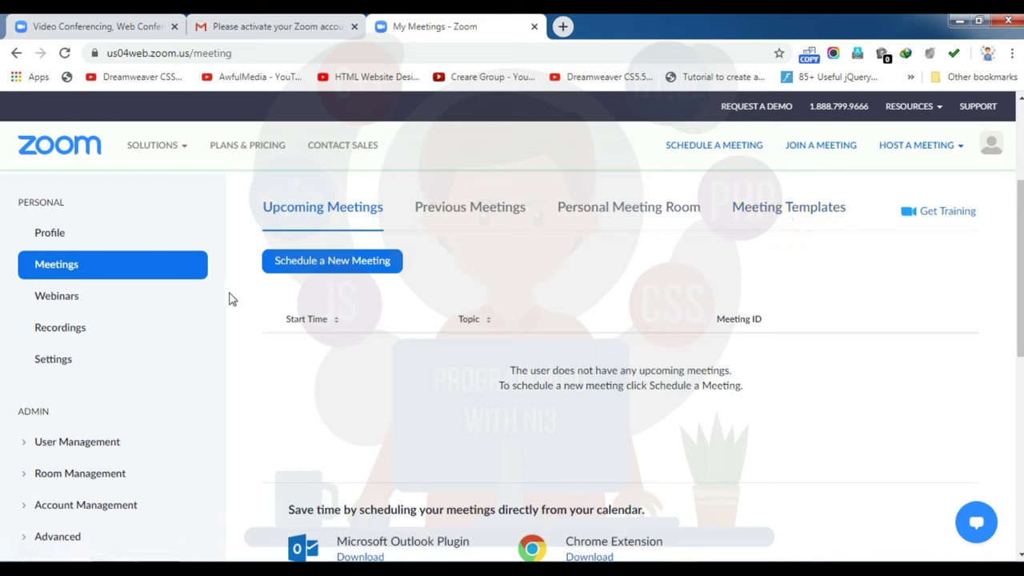
Step: Start a new scheduled meeting with the topic 'Meeting With Friends'
click(336, 268)
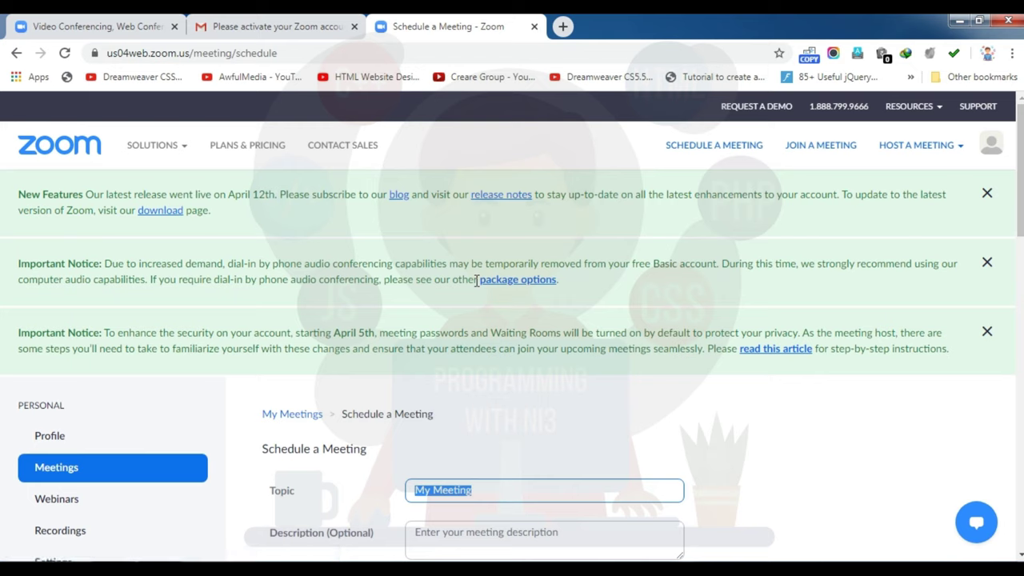
text(My R)
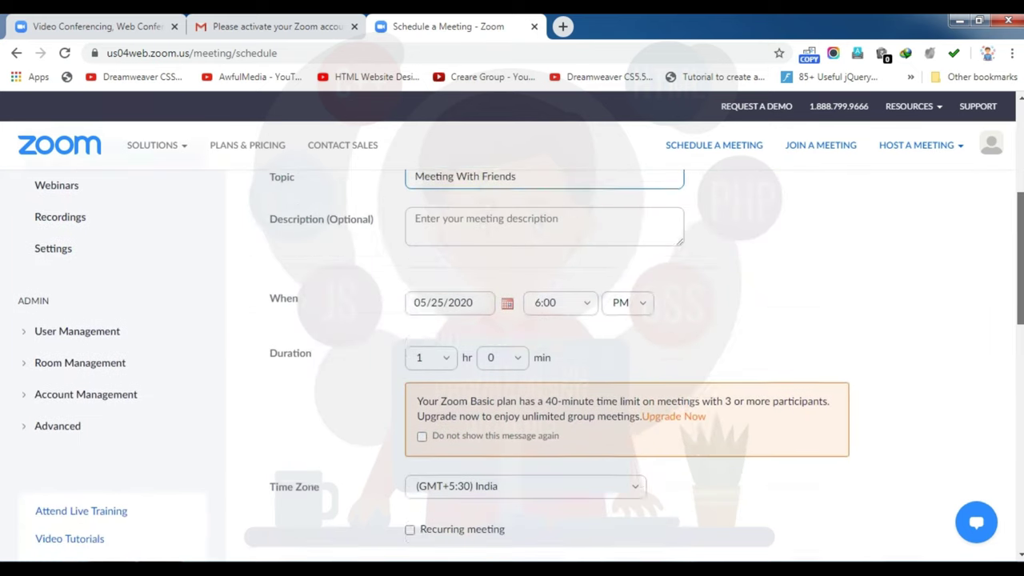
scroll(488, 312, down, 1)
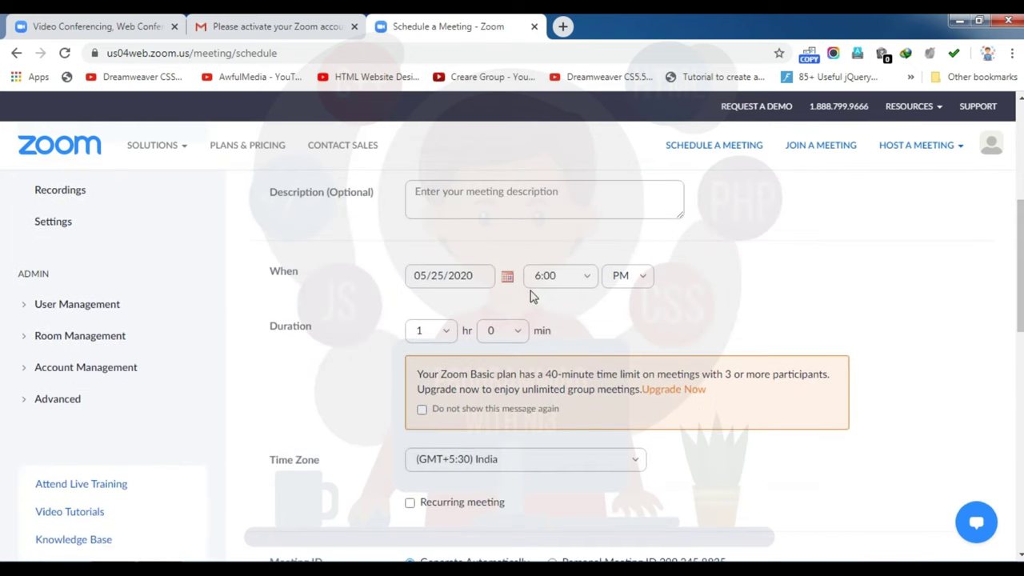
Step: Set the meeting date to 05/28/2020 and the start time to 10:00 AM
click(463, 286)
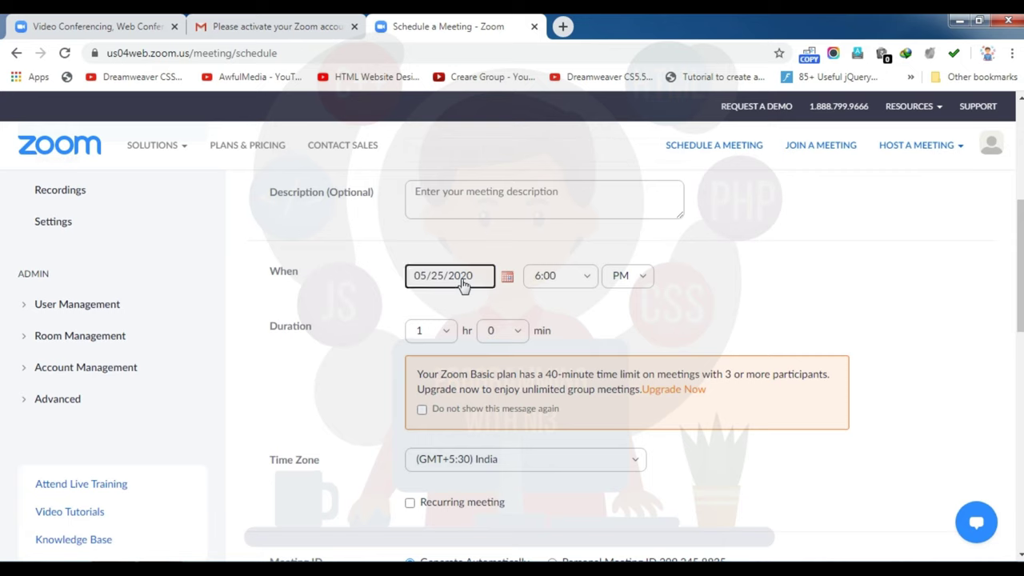
click(509, 279)
click(498, 399)
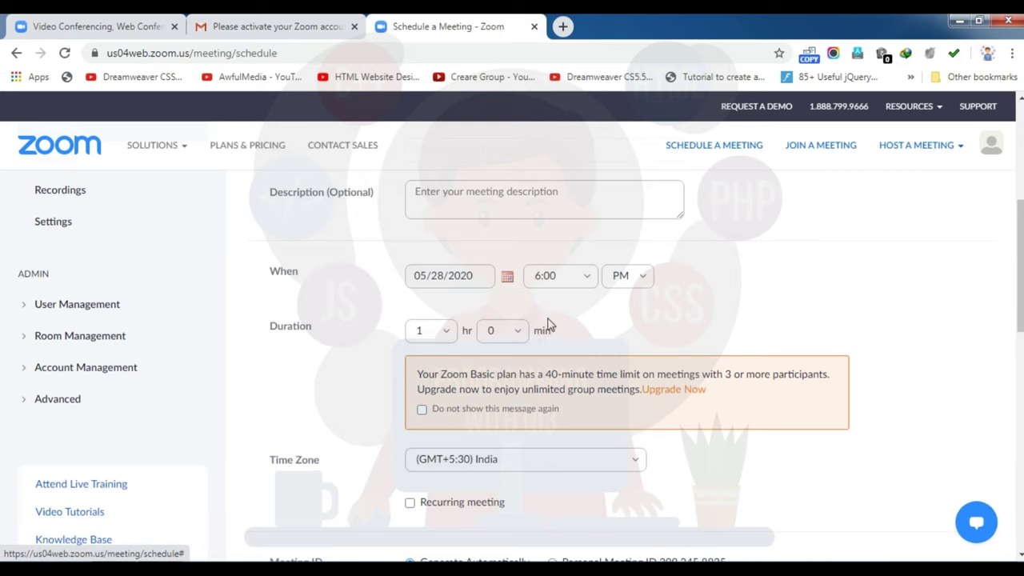
click(628, 277)
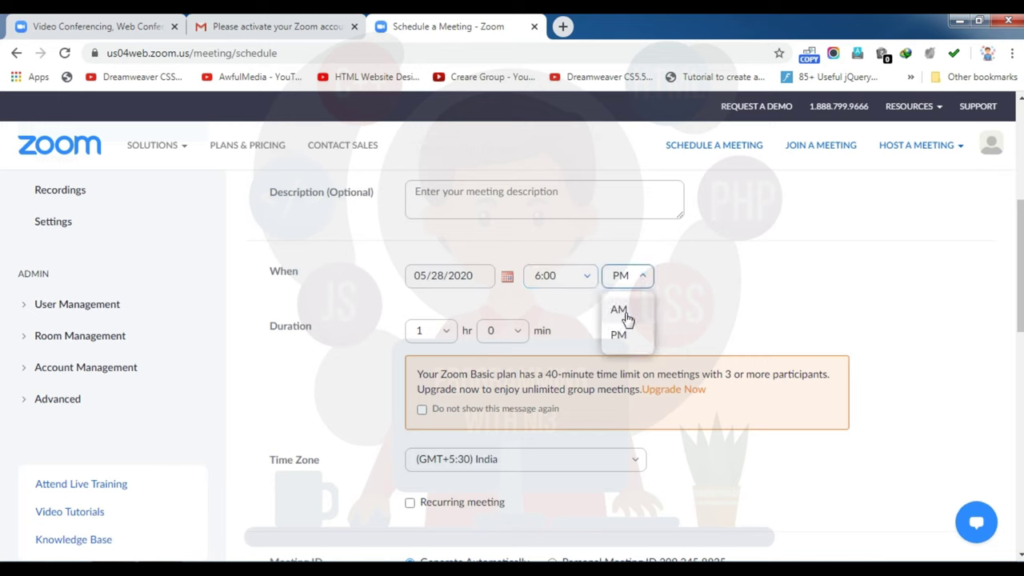
click(622, 308)
click(576, 280)
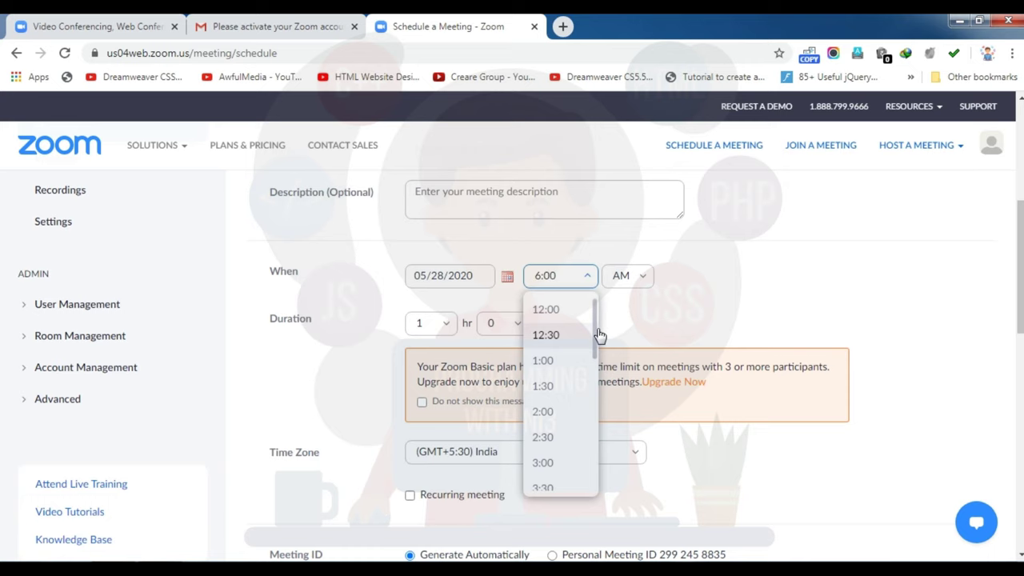
drag(599, 336, 589, 409)
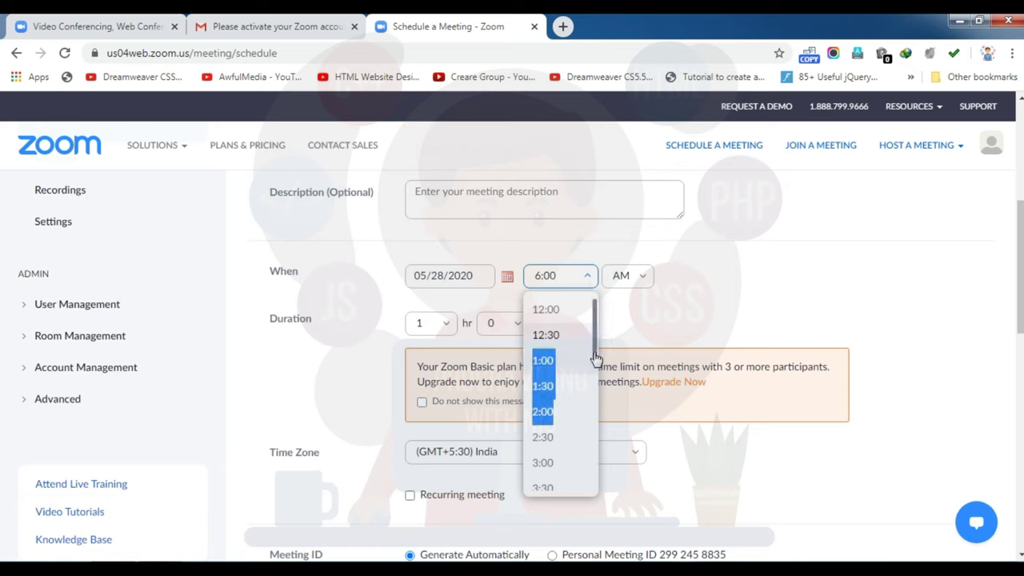
drag(594, 366, 589, 459)
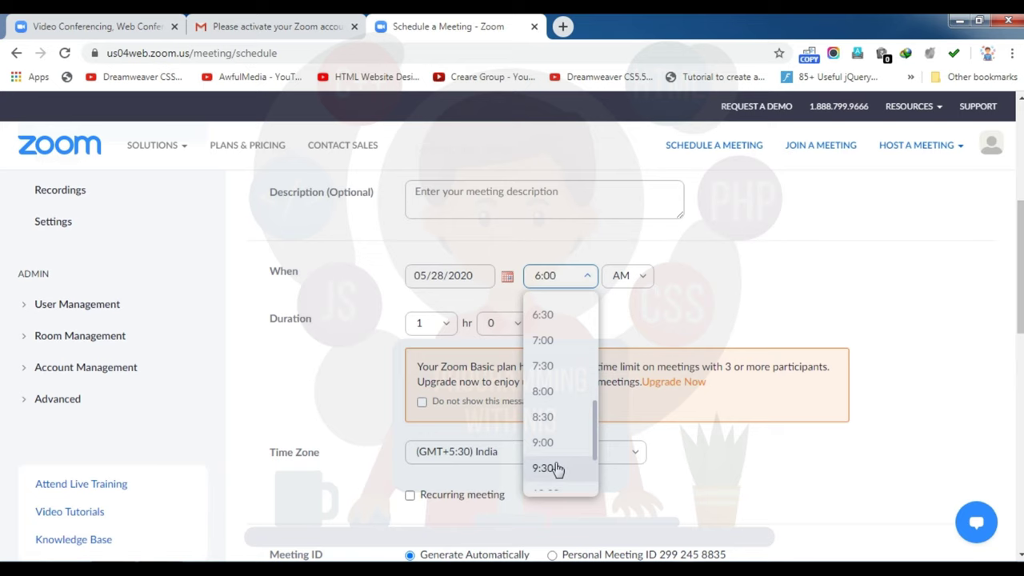
scroll(556, 469, down, 1)
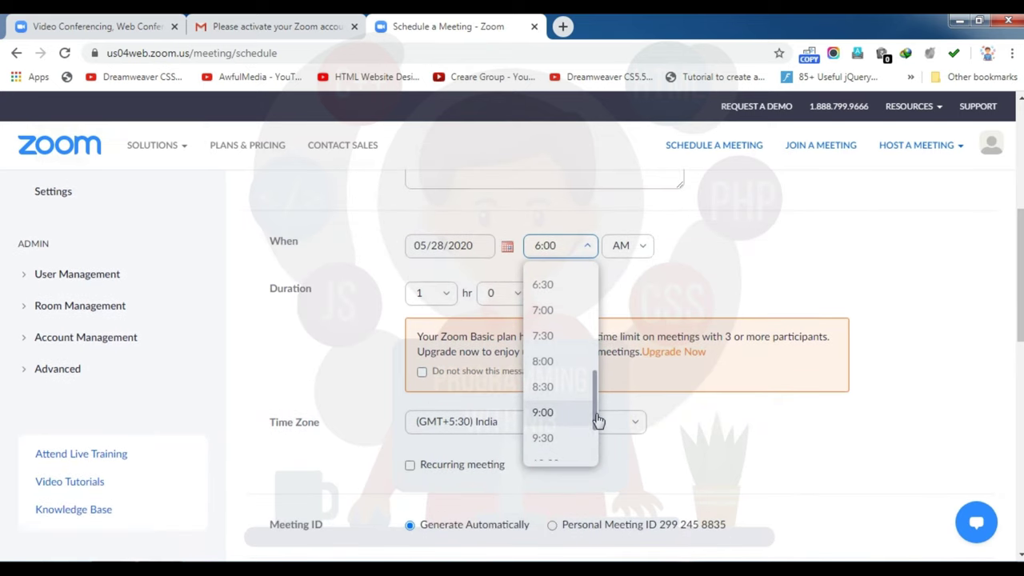
drag(599, 412, 599, 424)
click(546, 423)
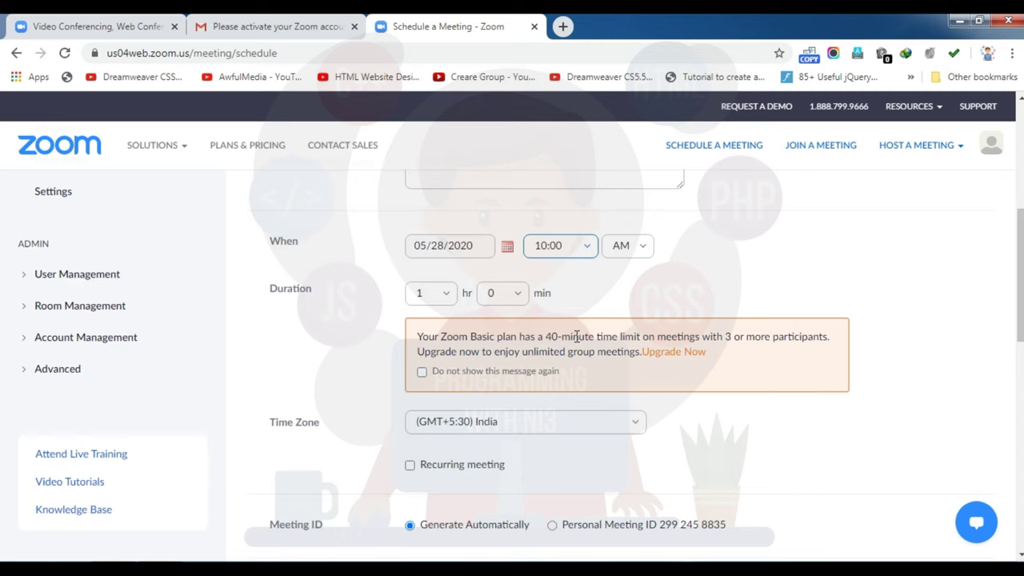
Step: Scroll to Meeting Options with mute upon entry and automatic local recording enabled
scroll(484, 352, down, 3)
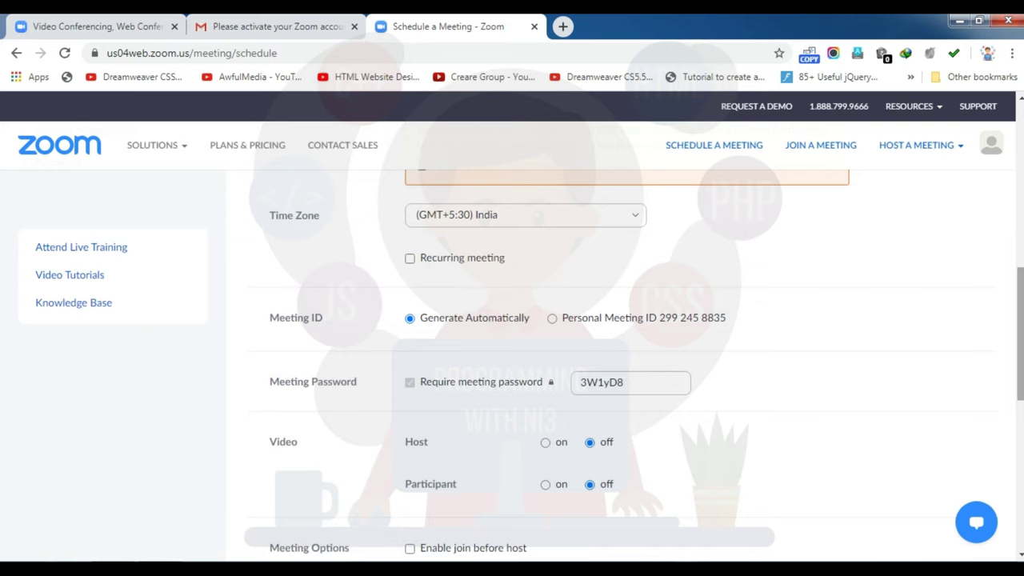
drag(1019, 336, 1019, 368)
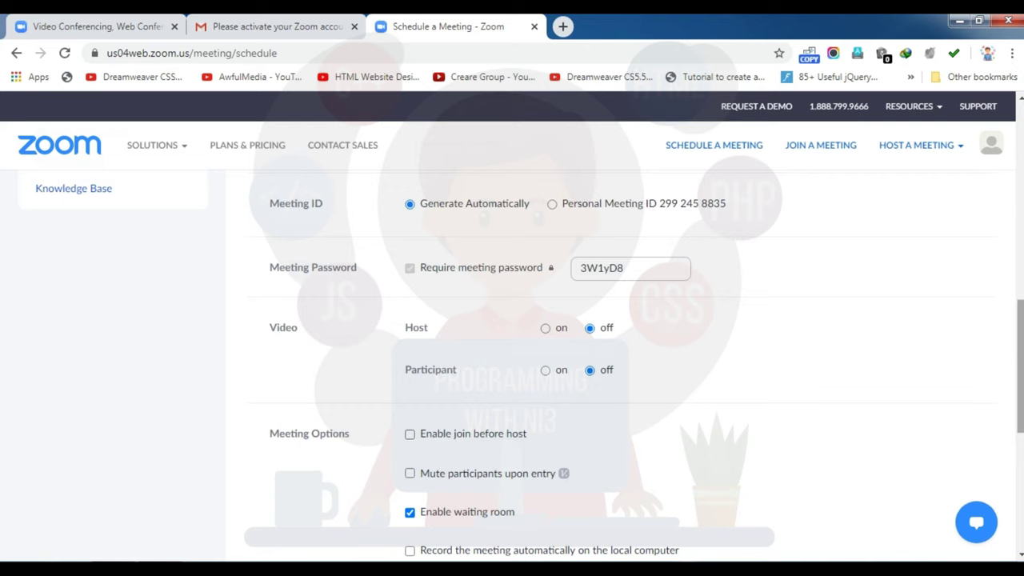
scroll(1020, 368, down, 1)
scroll(1020, 368, down, 1)
scroll(1020, 368, down, 1)
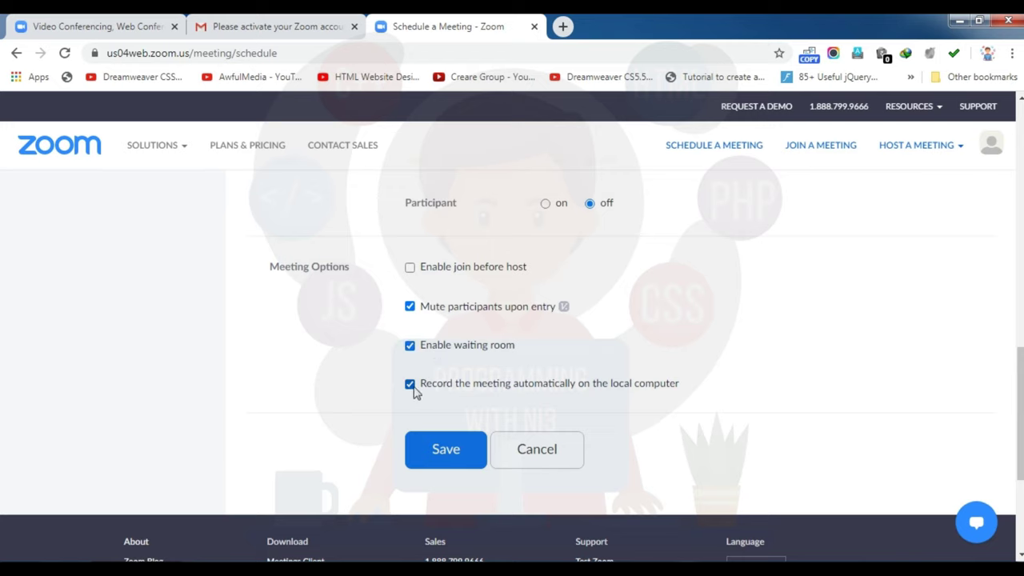
click(434, 453)
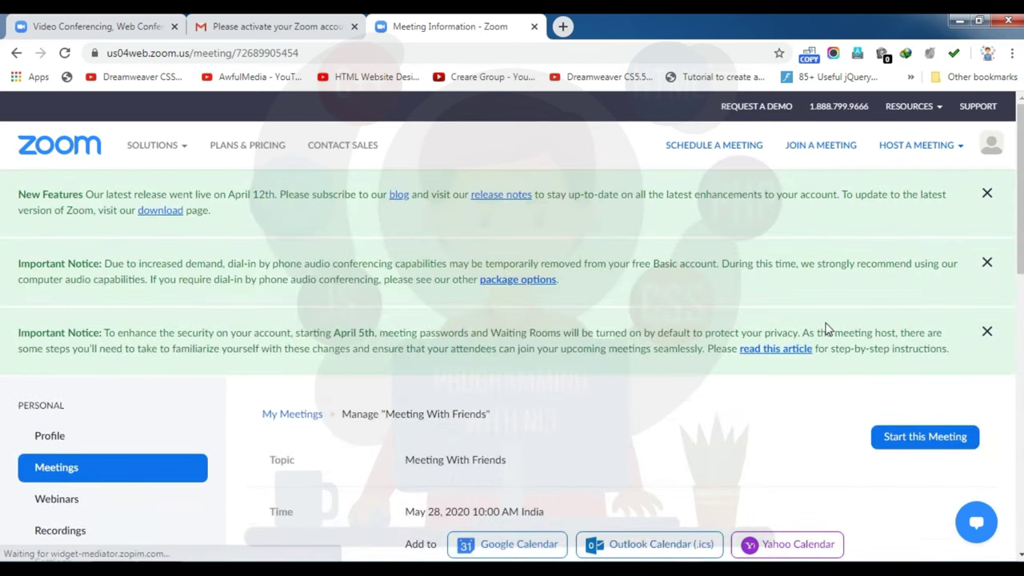
scroll(828, 330, down, 3)
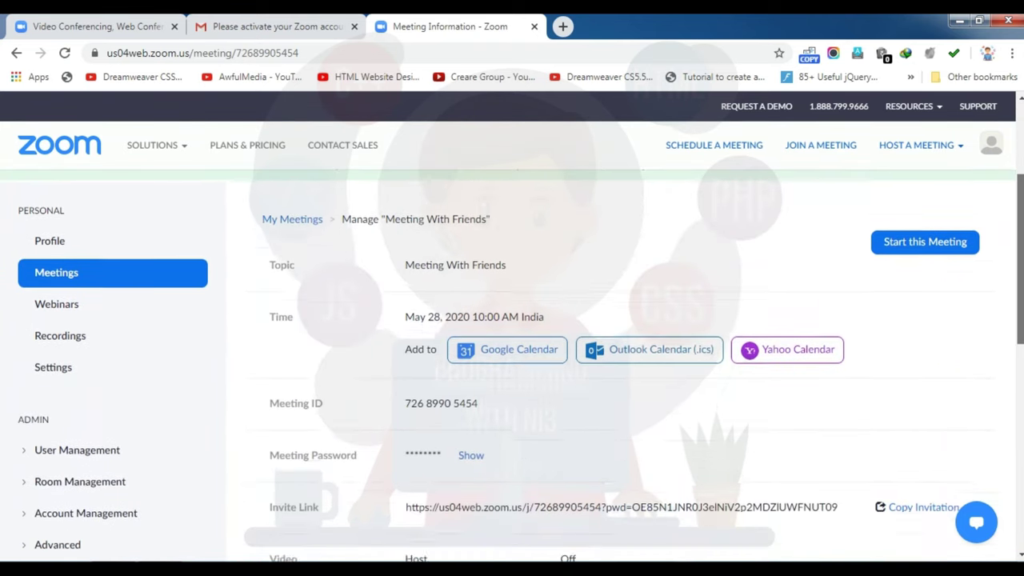
scroll(1021, 304, down, 3)
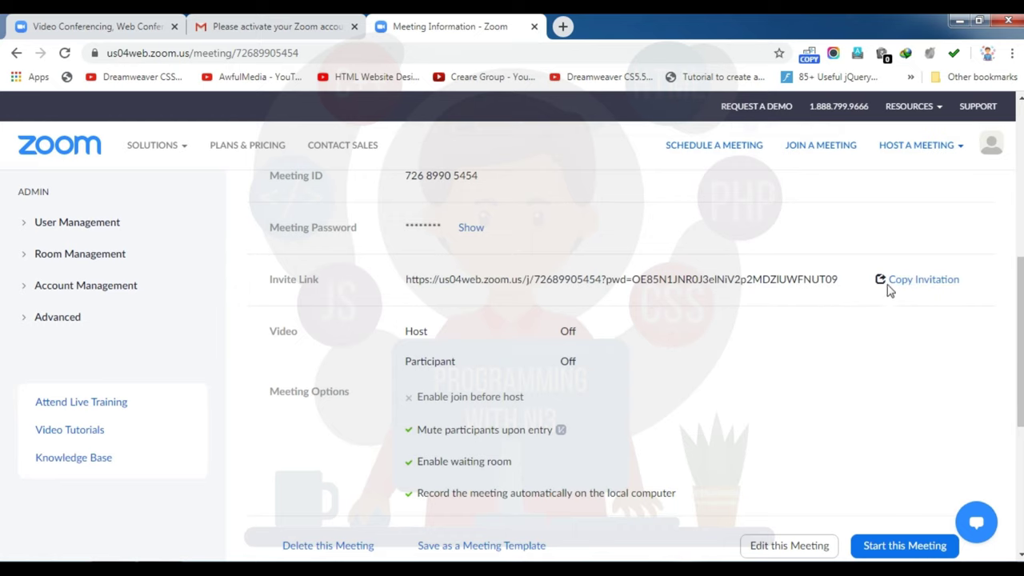
scroll(520, 366, down, 1)
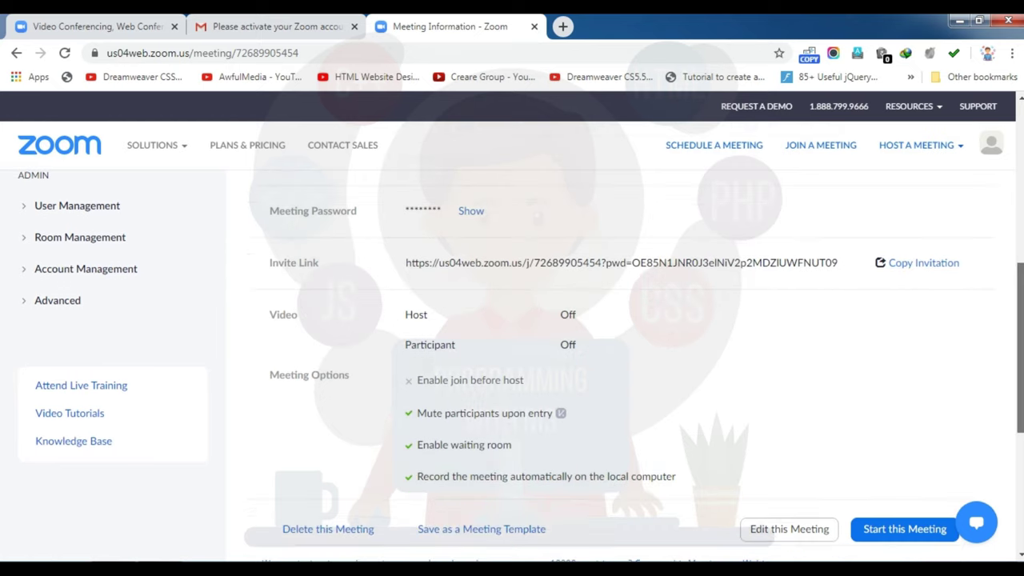
scroll(512, 366, up, 1)
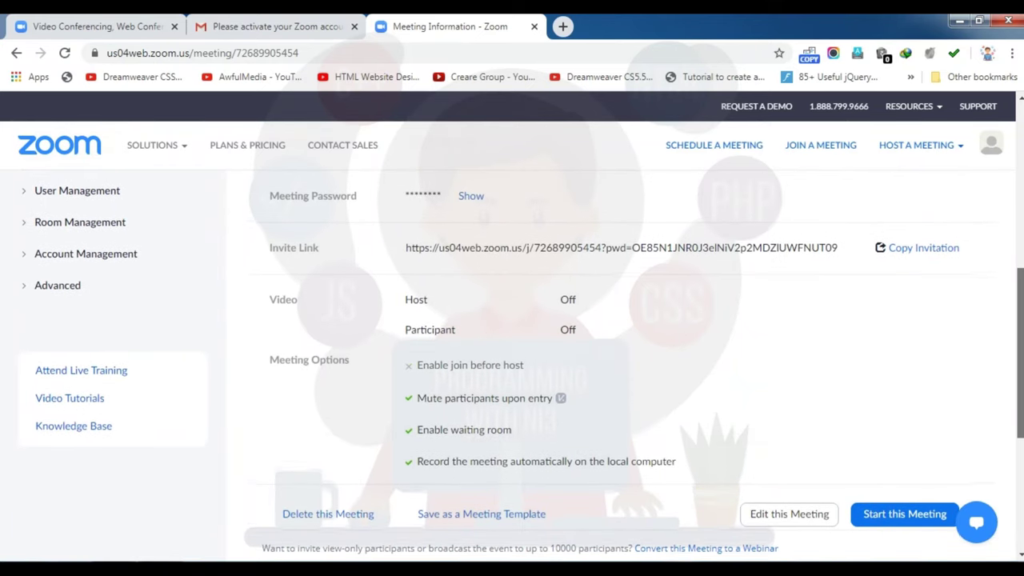
scroll(53, 411, up, 4)
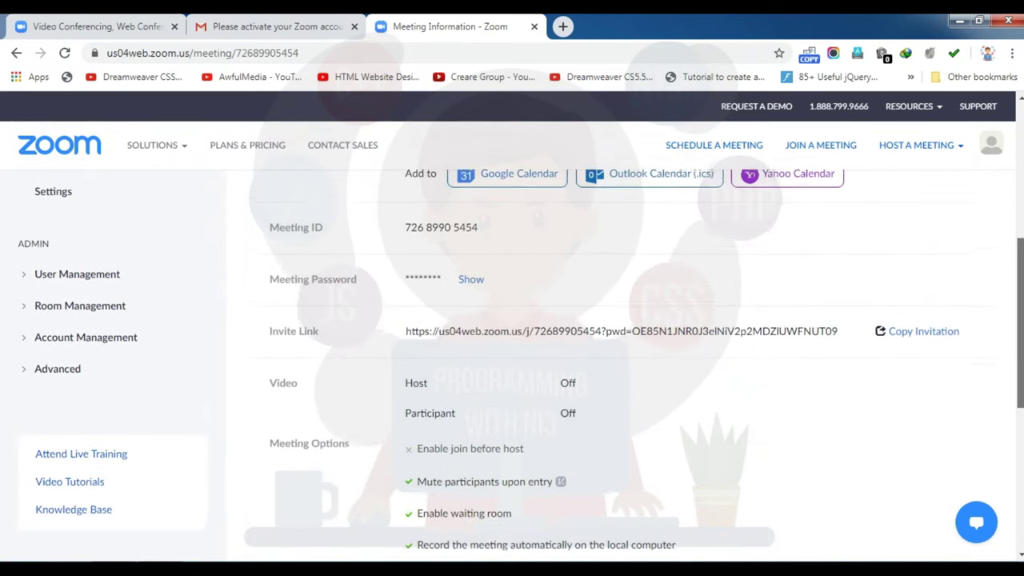
click(53, 410)
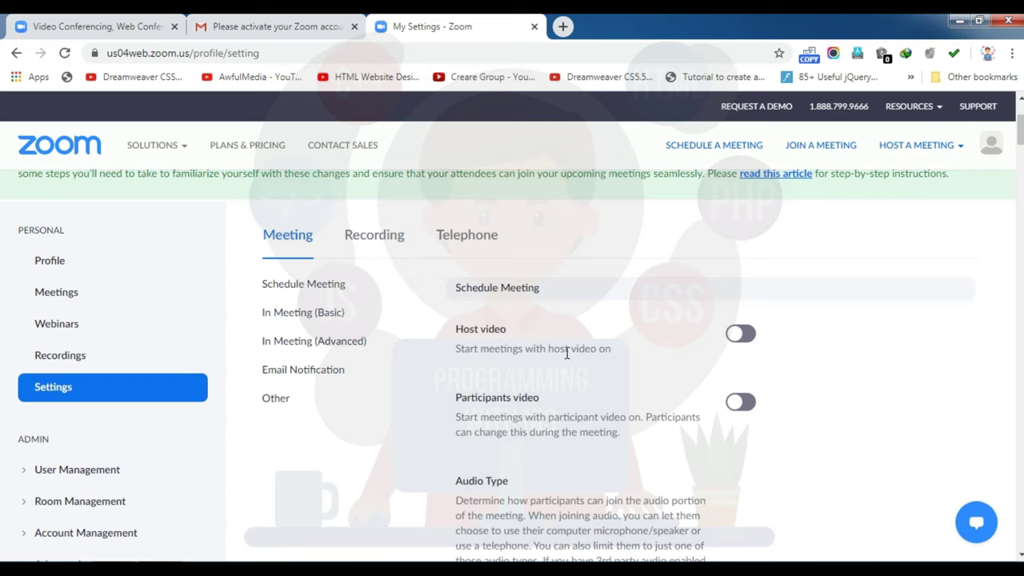
Step: Toggle Host video on and off twice, leaving it off, then scroll down to Join before host
click(742, 336)
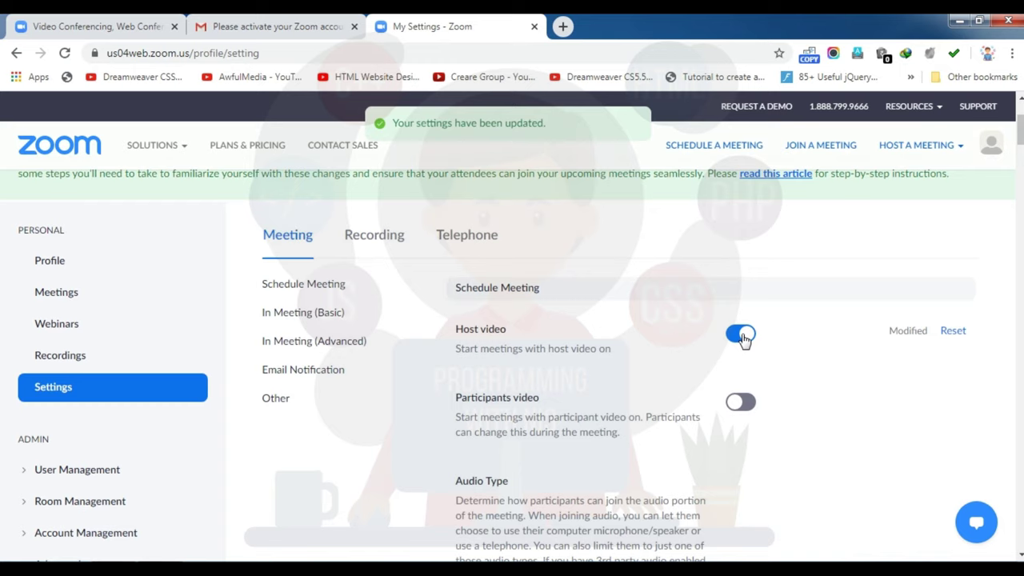
click(734, 338)
click(742, 334)
click(744, 336)
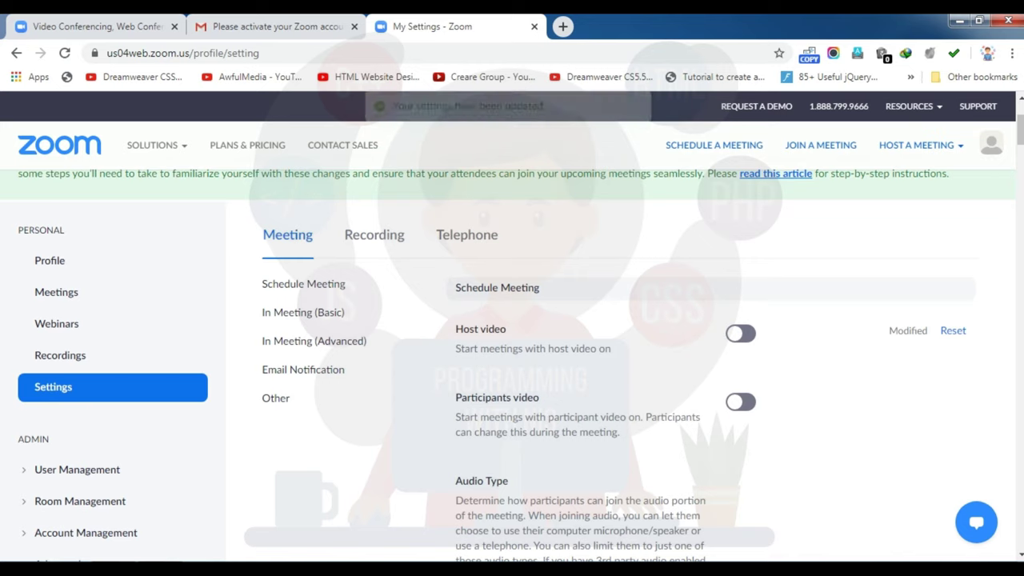
scroll(508, 365, down, 3)
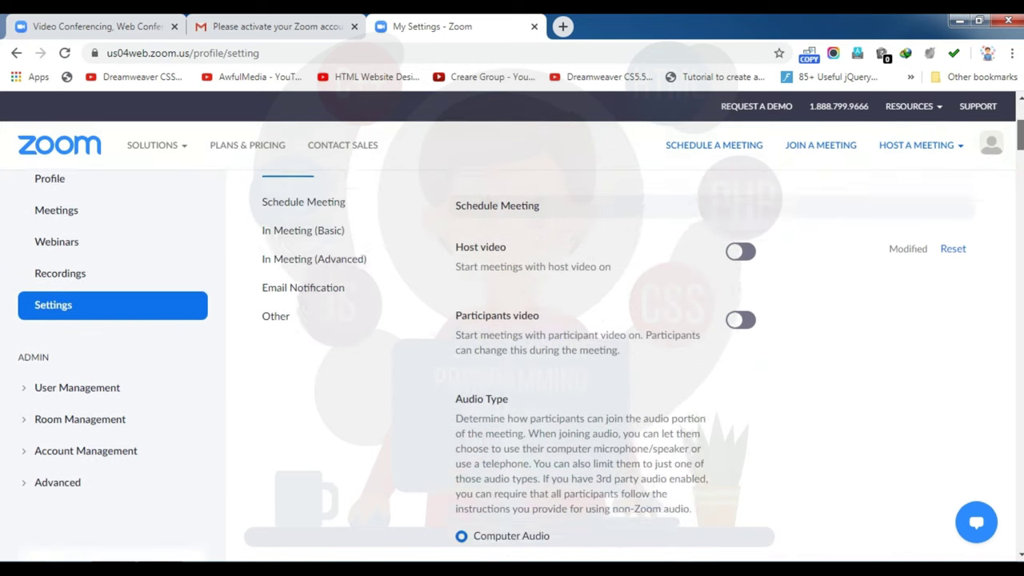
scroll(512, 365, down, 2)
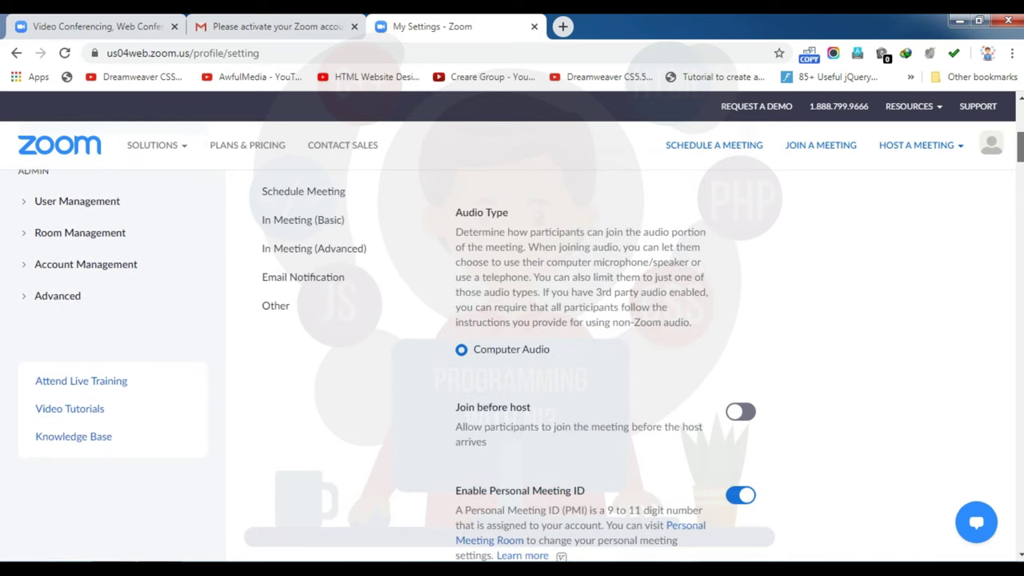
scroll(512, 365, down, 1)
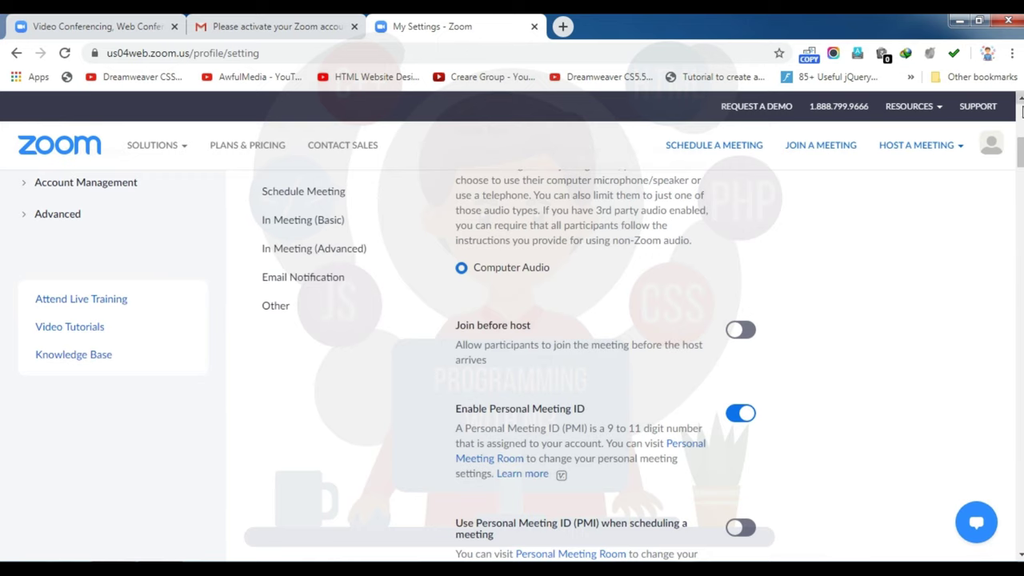
drag(1021, 152, 1021, 168)
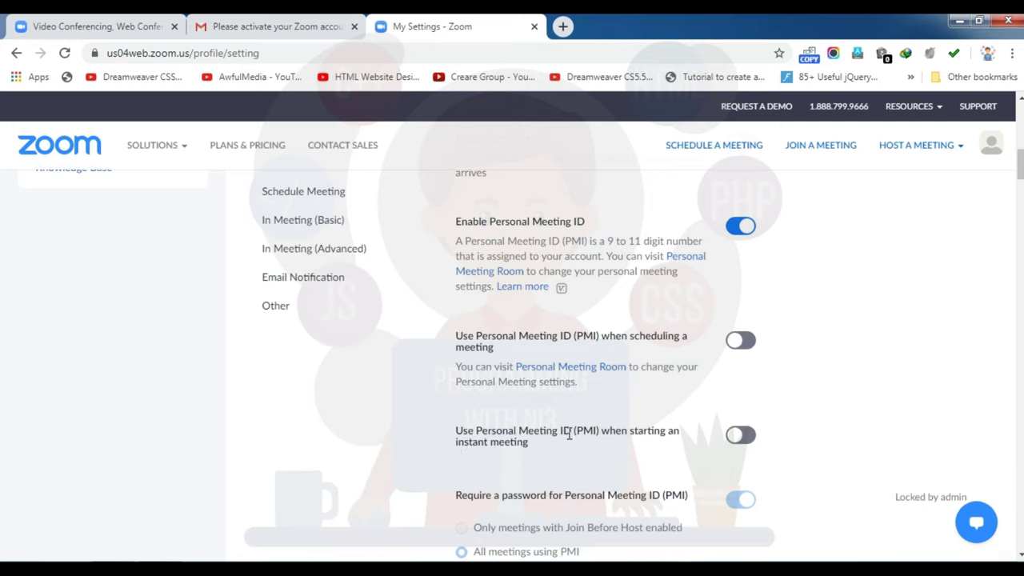
Step: Switch on 'Only authenticated users can join meetings from Web client' in Meeting settings
drag(1019, 171, 1019, 185)
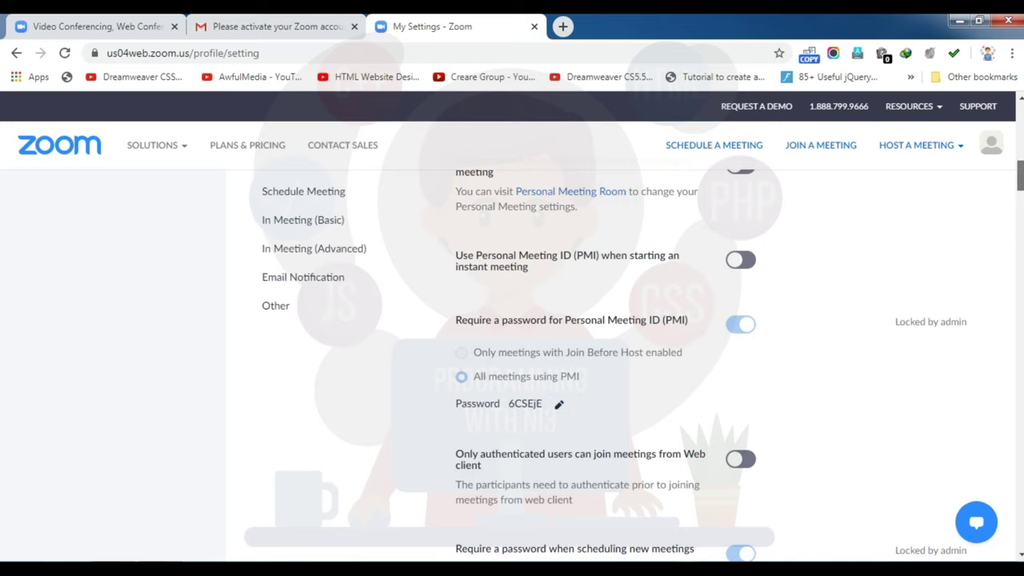
scroll(711, 364, down, 2)
scroll(711, 362, down, 1)
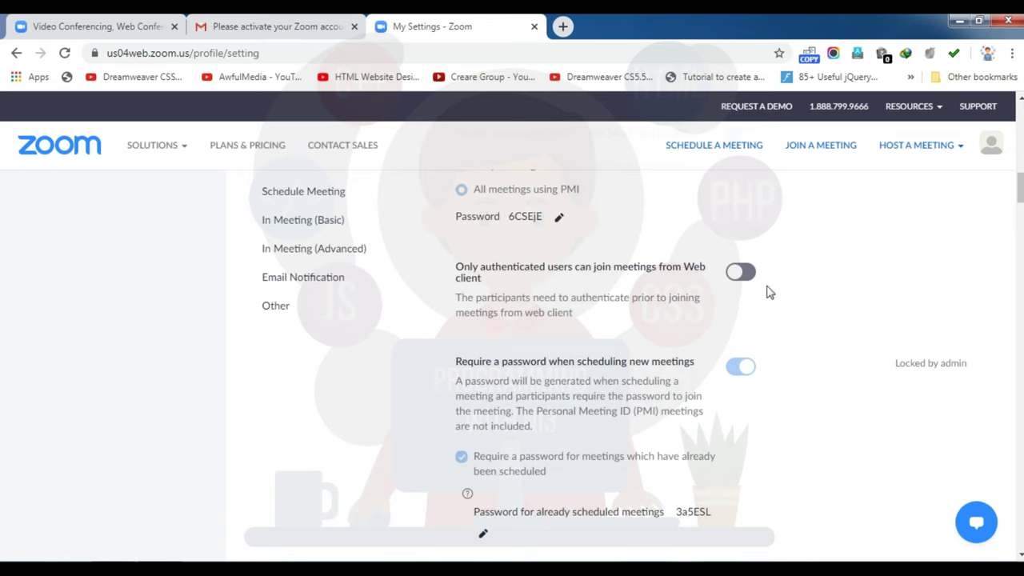
click(743, 275)
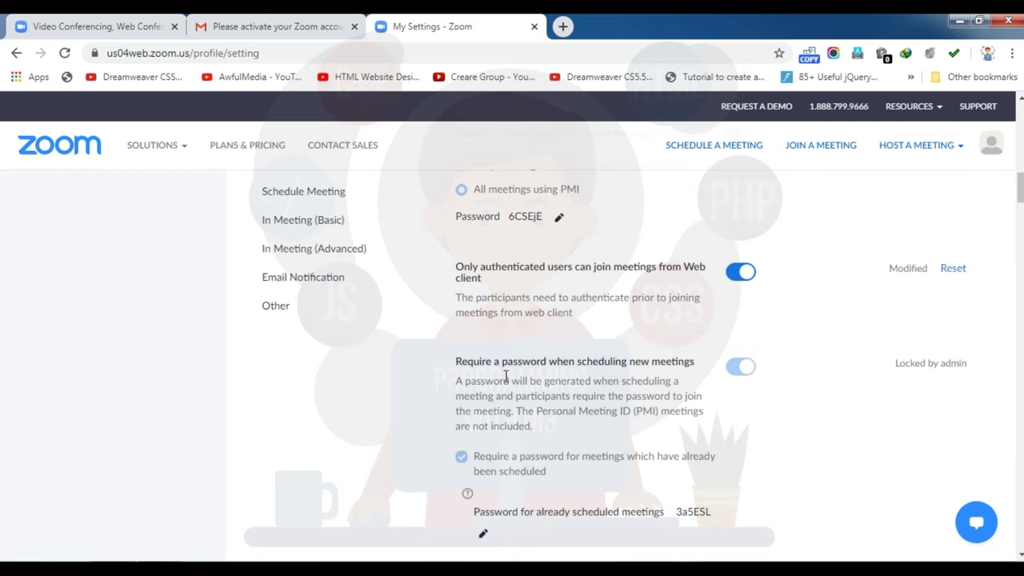
scroll(644, 364, down, 2)
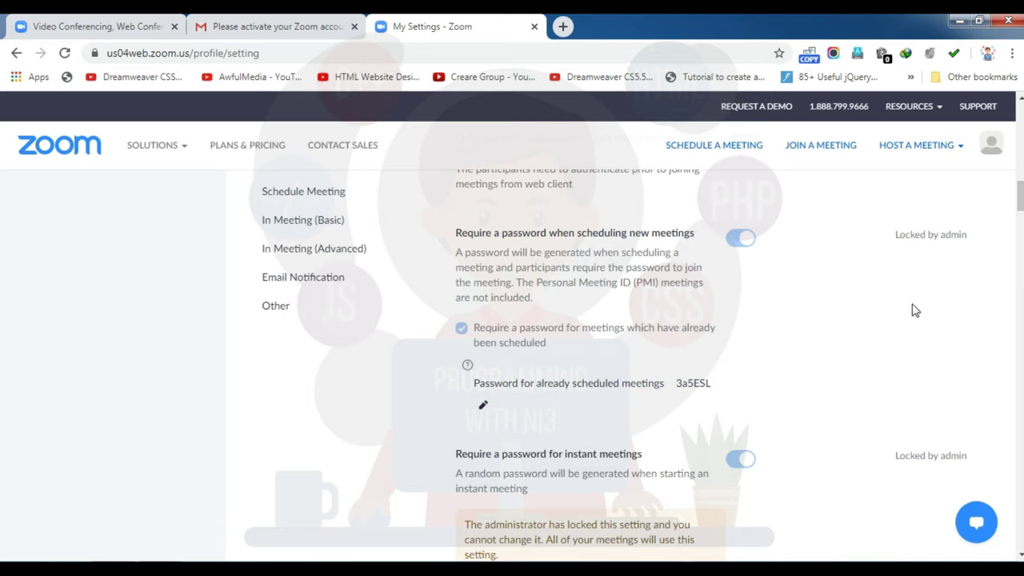
Step: Switch on Mute participants upon entry and Upcoming meeting reminder
scroll(1021, 210, down, 3)
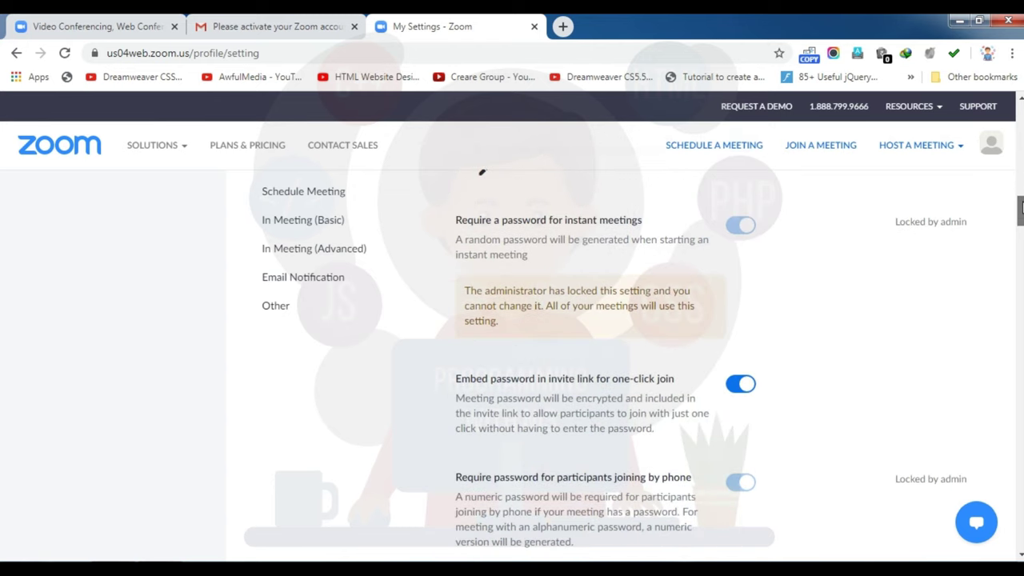
scroll(1021, 209, down, 1)
scroll(656, 288, down, 1)
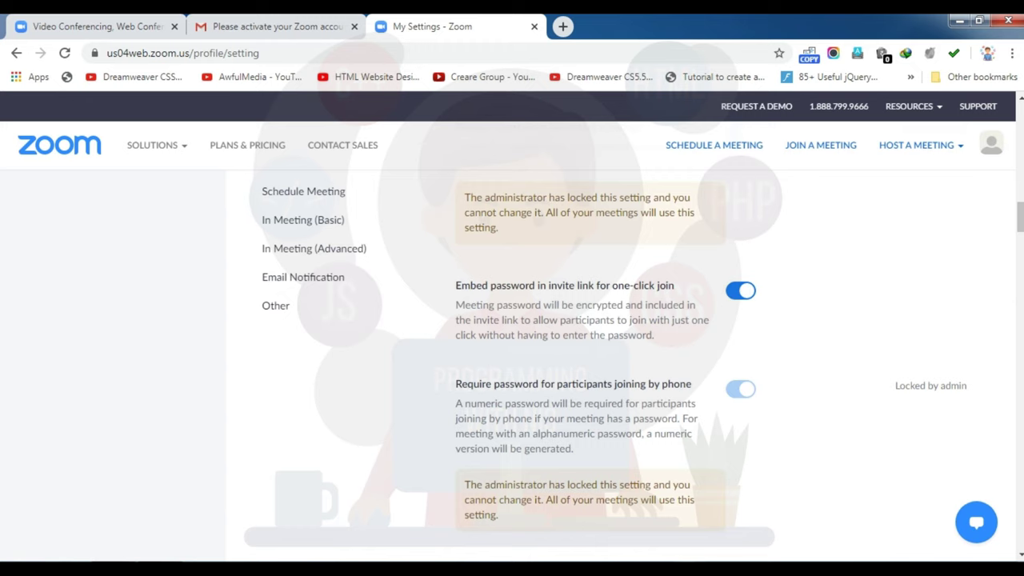
scroll(1020, 216, down, 5)
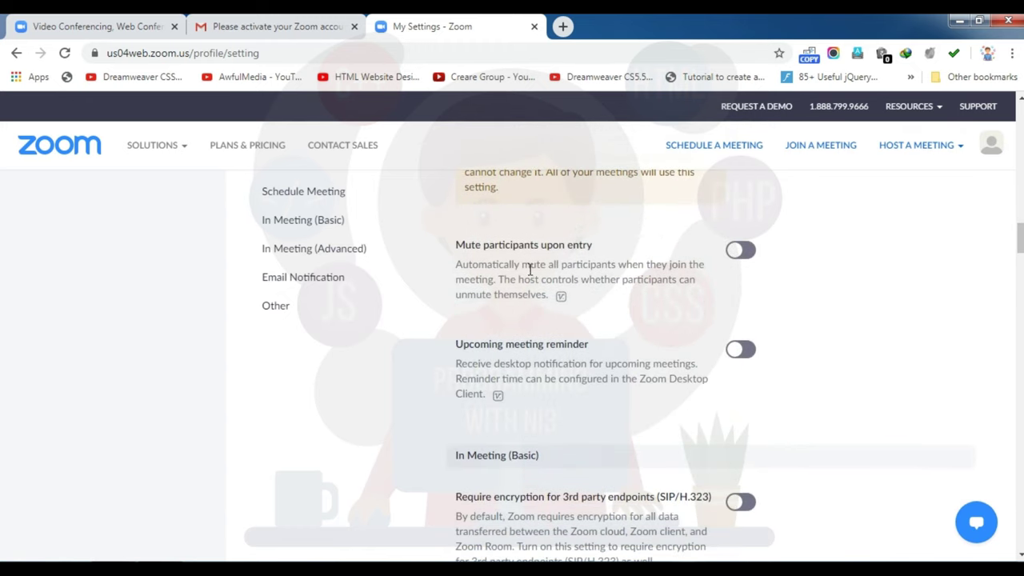
click(741, 251)
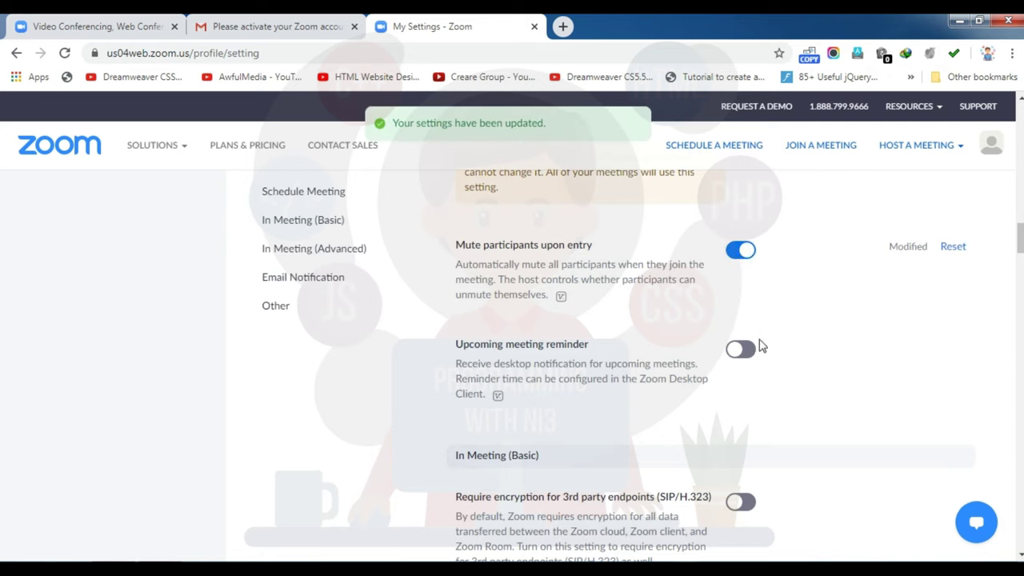
click(743, 352)
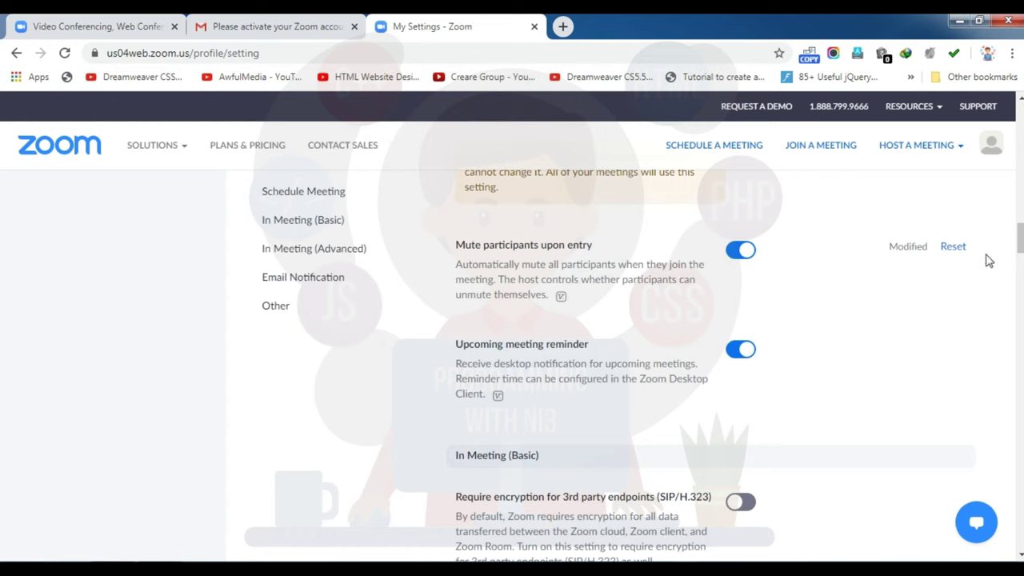
Step: Switch on Require encryption for 3rd party endpoints (SIP/H.323)
scroll(1021, 252, down, 1)
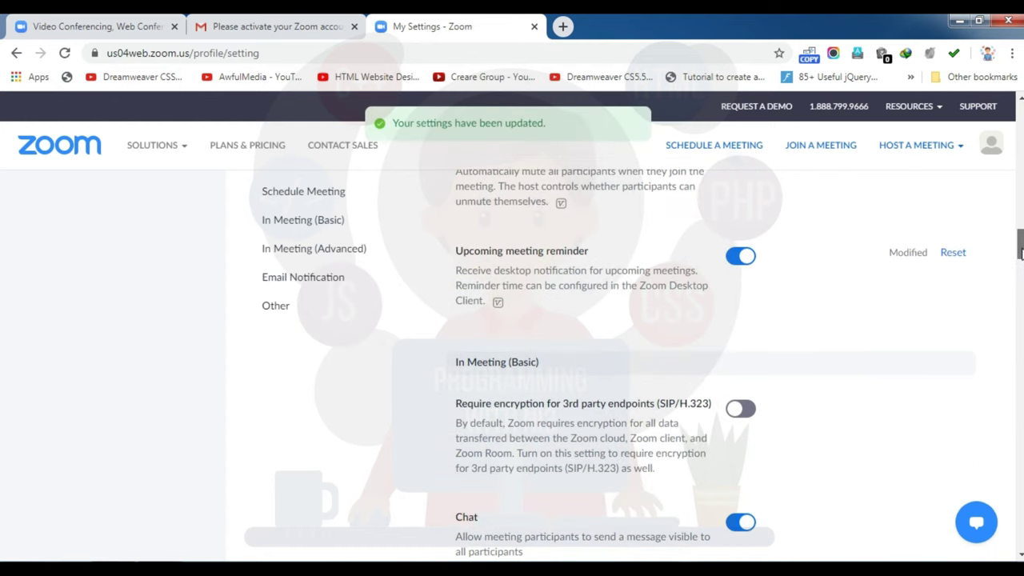
drag(1020, 252, 1021, 264)
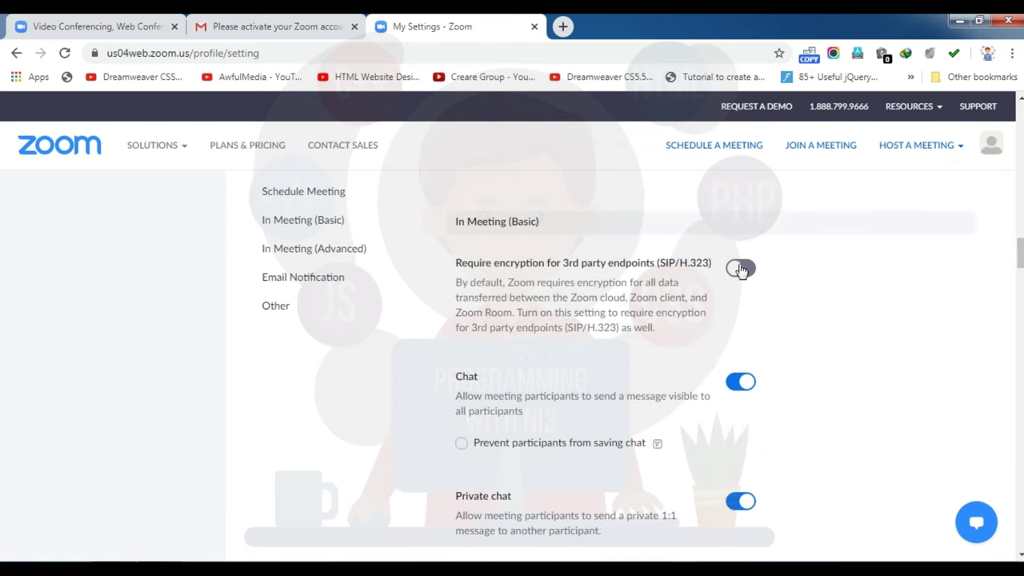
click(741, 269)
scroll(1010, 253, down, 2)
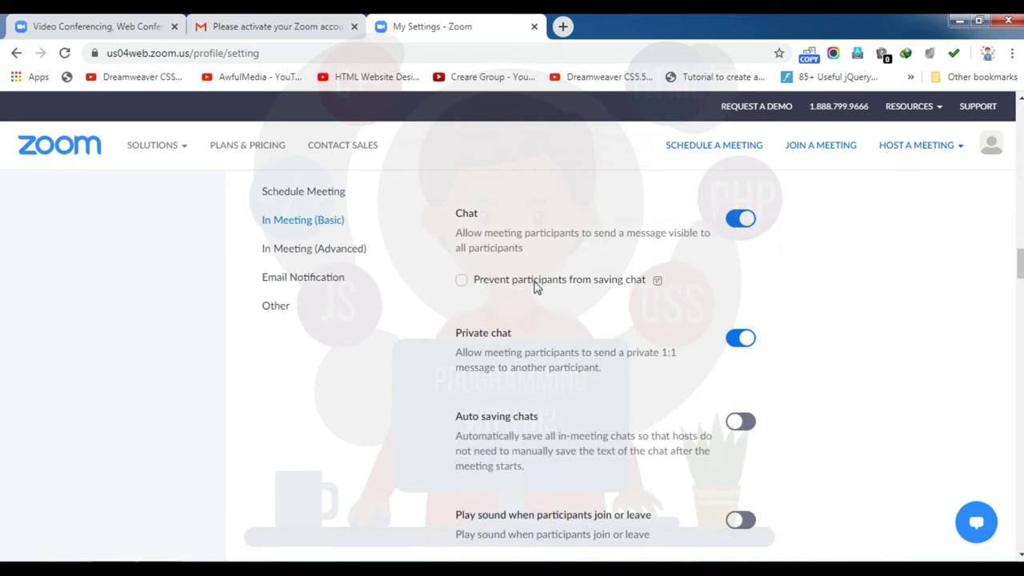
Step: Prevent participants from saving chat, then turn off in-meeting chat
click(535, 286)
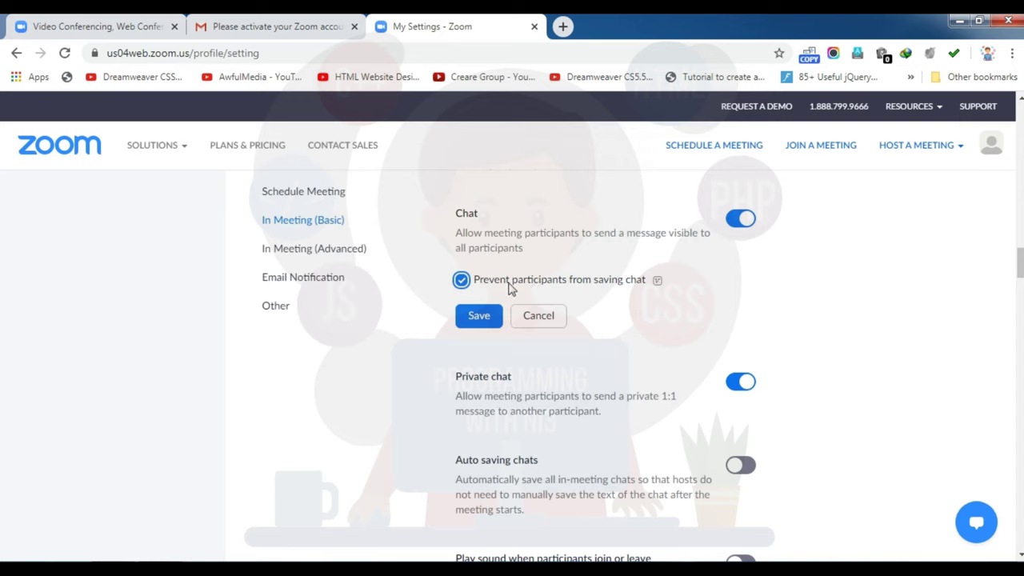
click(466, 319)
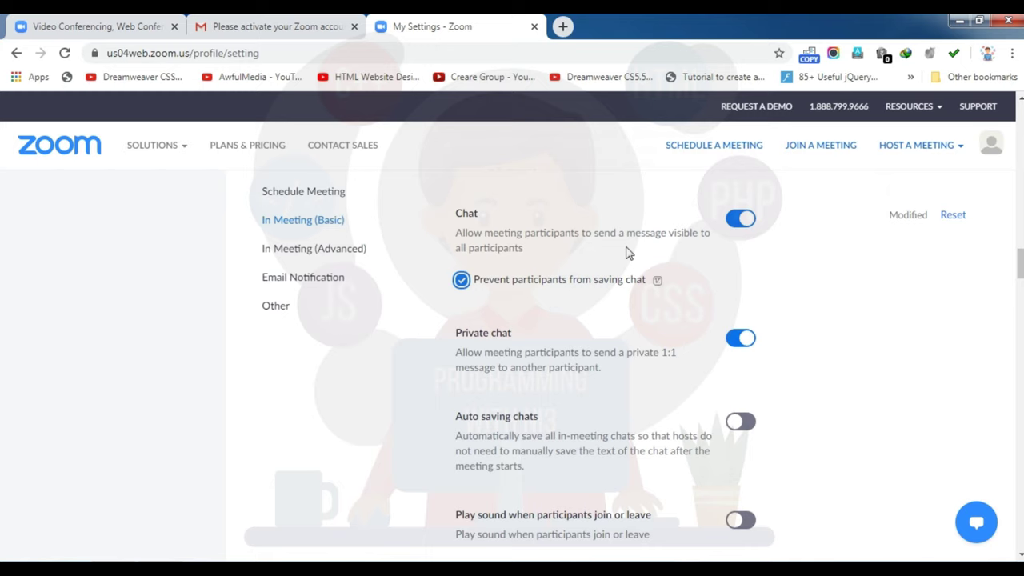
click(739, 226)
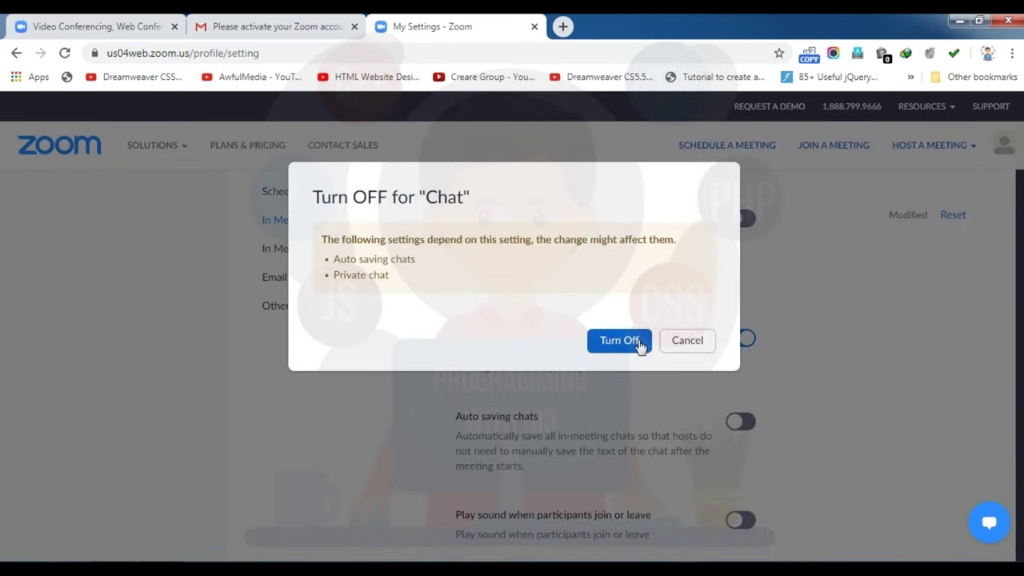
click(640, 345)
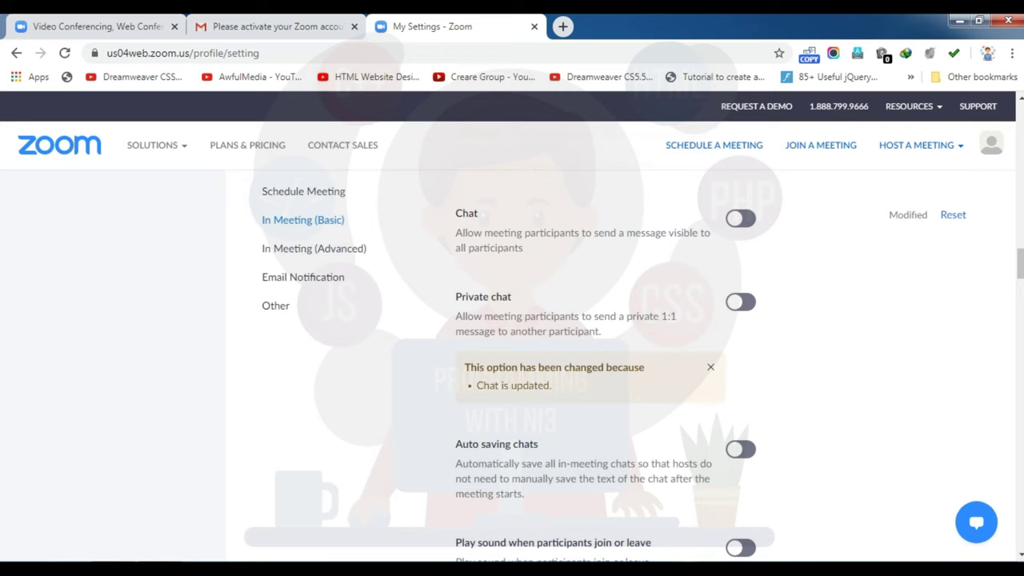
Step: Enable join/leave sounds set to 'Heard by host only' and save
scroll(609, 368, down, 1)
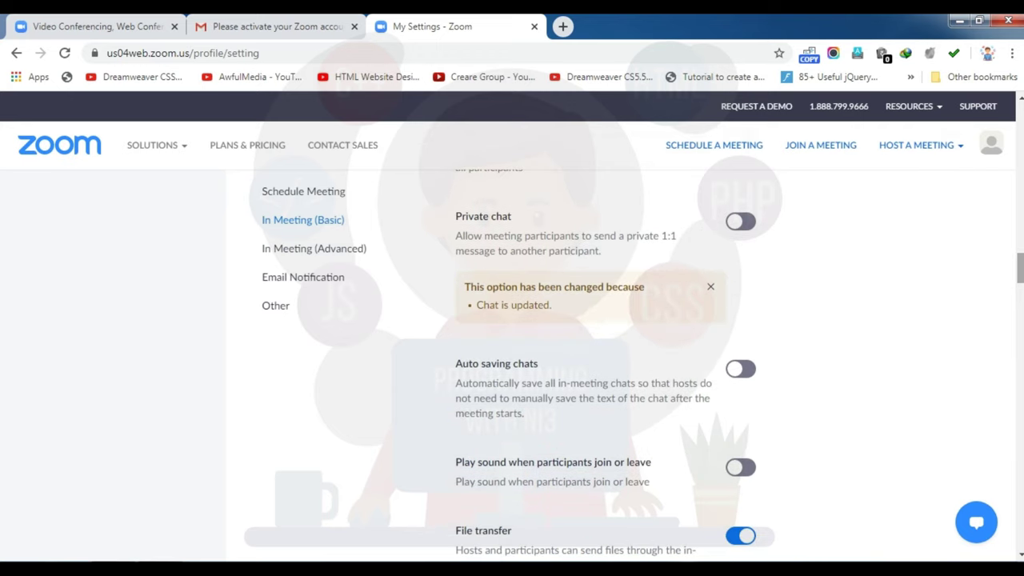
scroll(608, 368, down, 2)
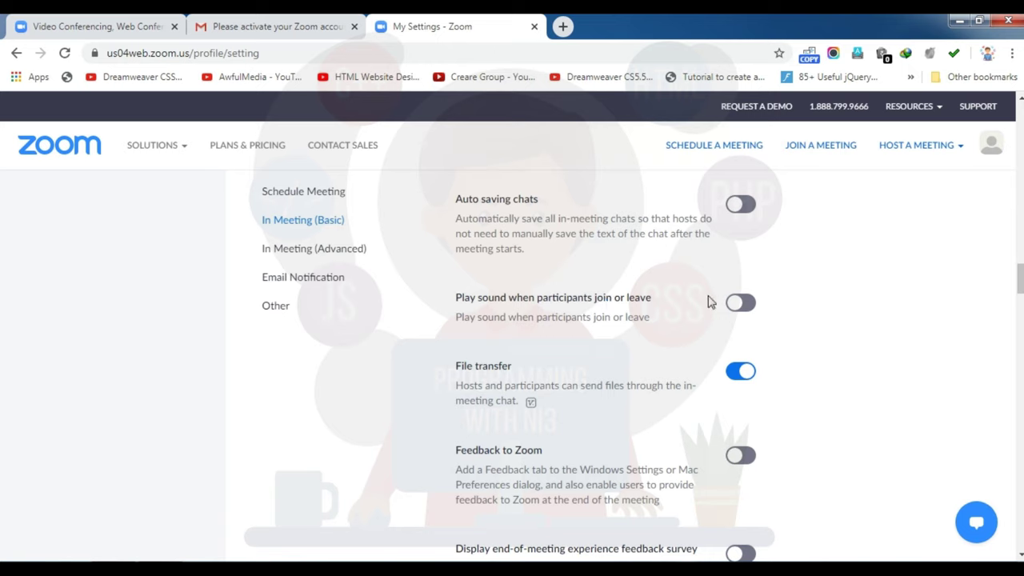
click(751, 309)
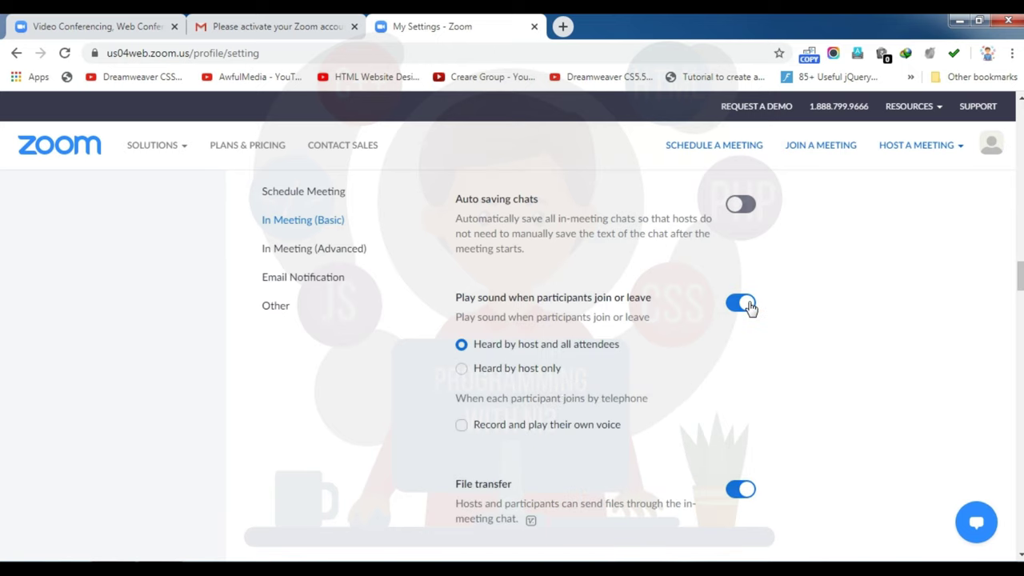
click(464, 371)
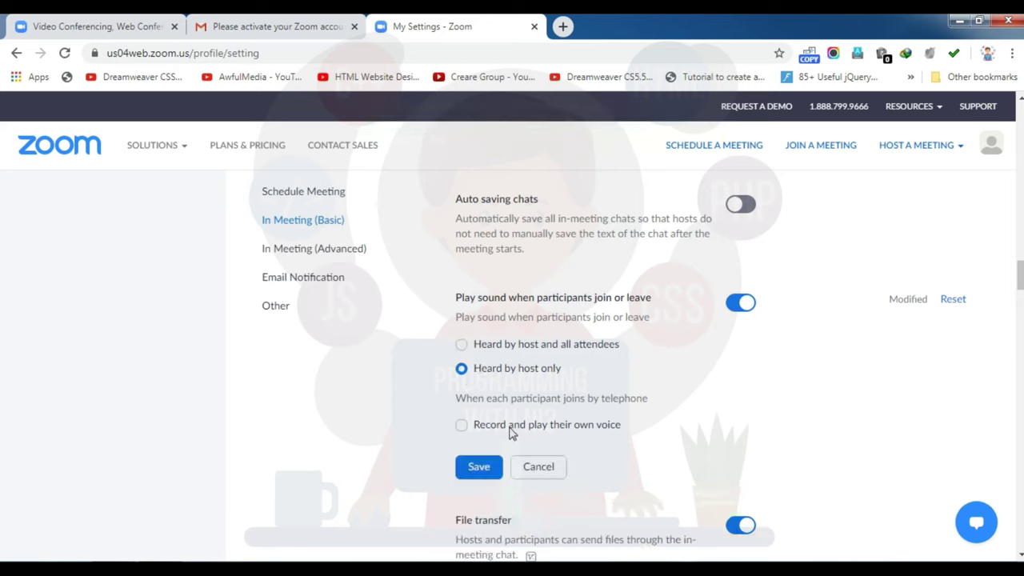
click(480, 468)
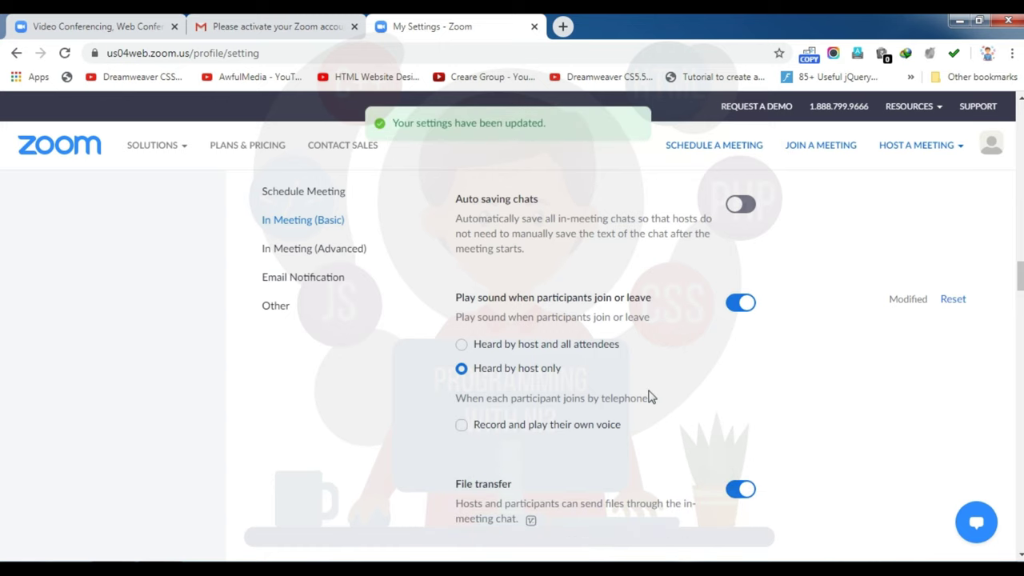
scroll(1021, 281, down, 3)
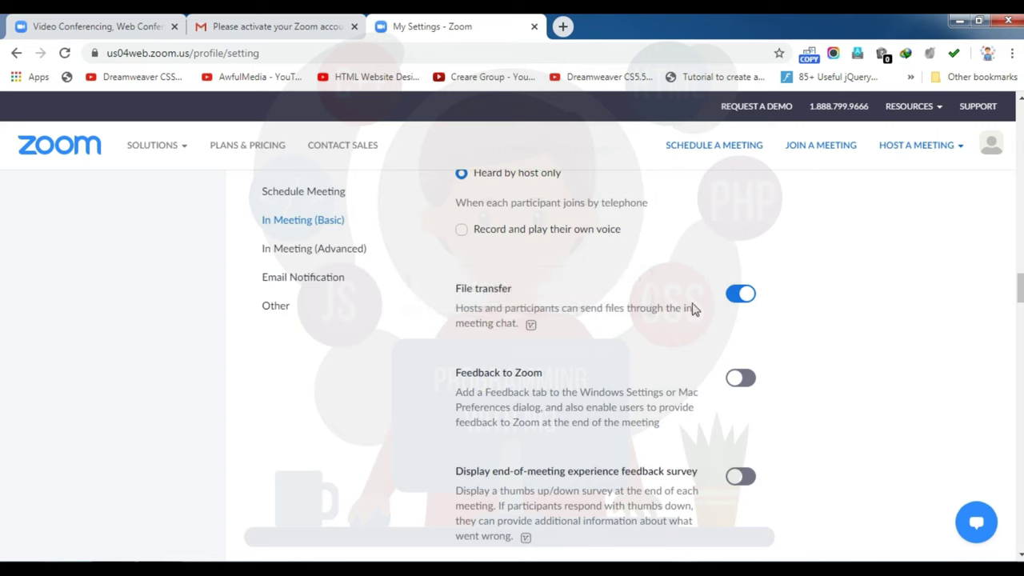
Step: Turn off File transfer in meeting chat
mouse_move(516, 322)
click(740, 294)
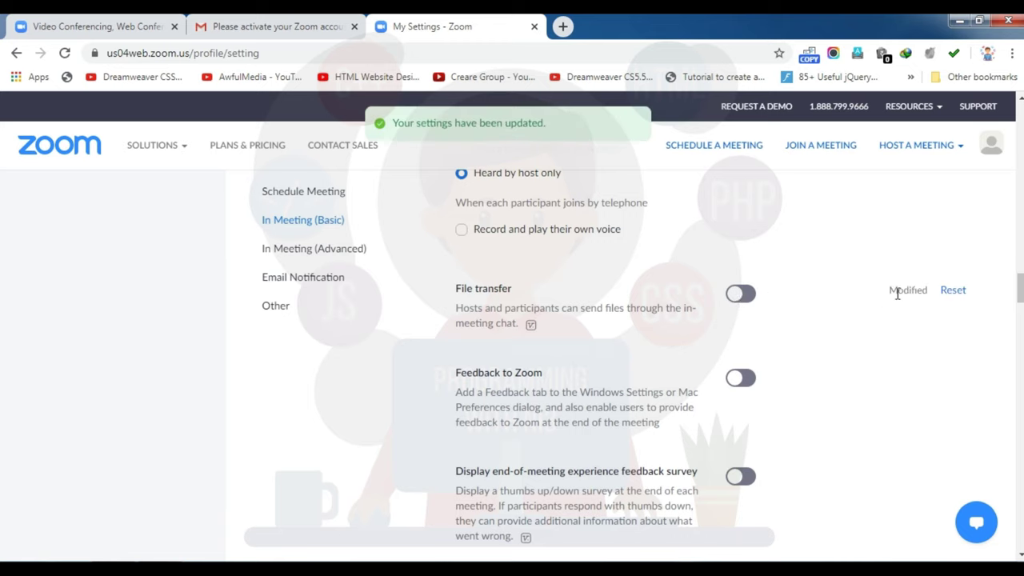
scroll(512, 360, down, 3)
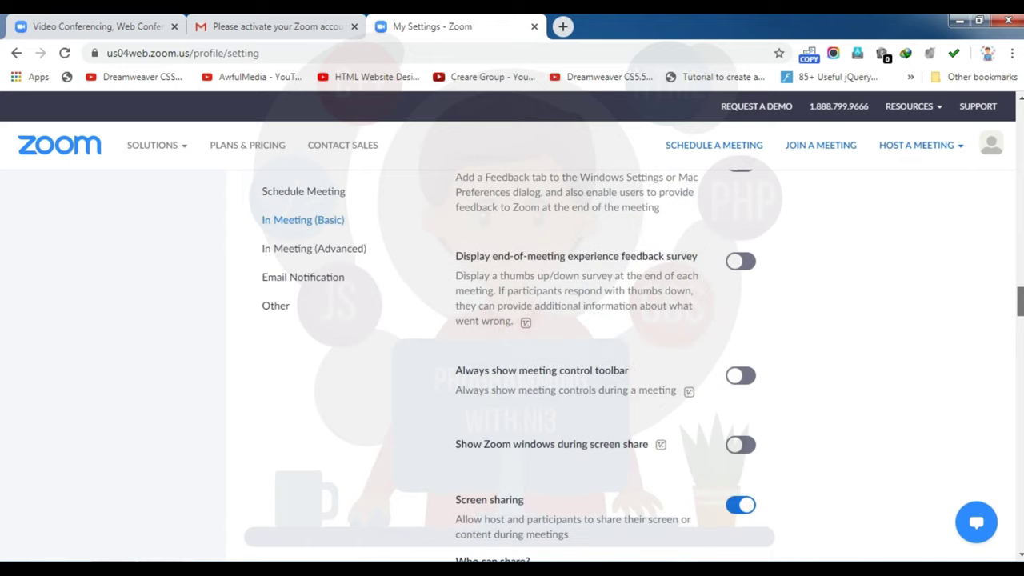
scroll(606, 365, up, 1)
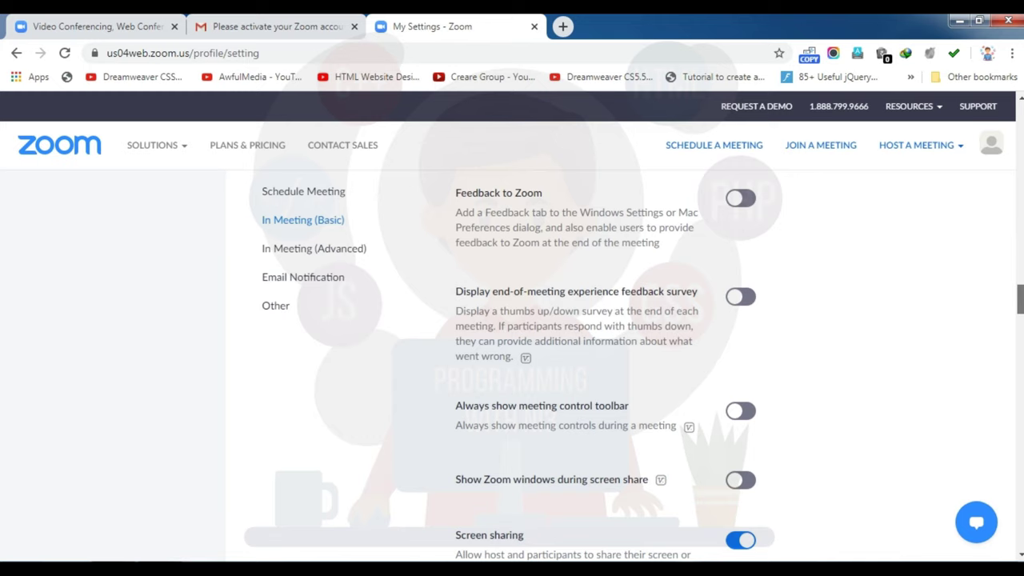
Step: Turn on Feedback to Zoom and the end-of-meeting feedback survey
click(736, 202)
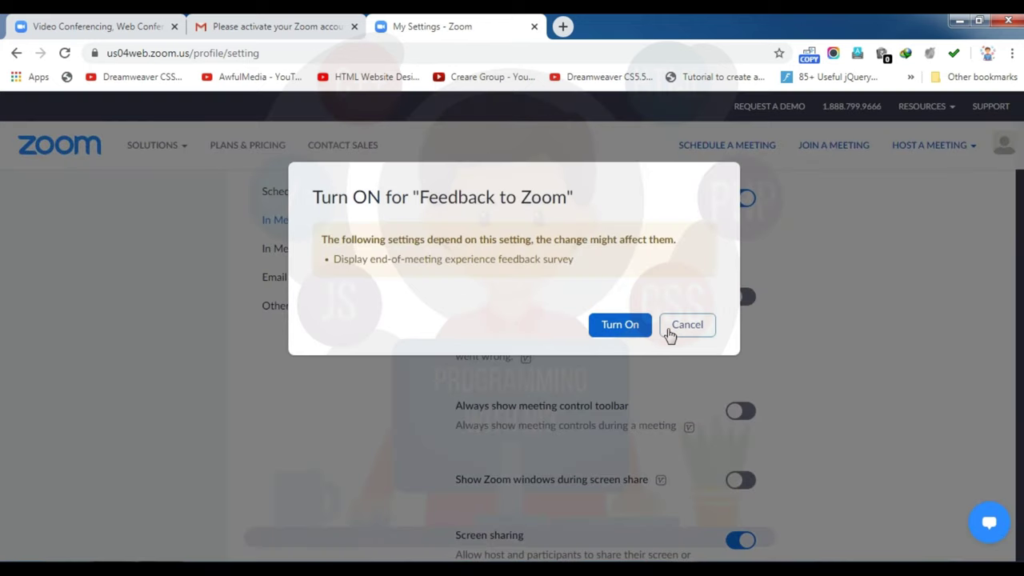
click(620, 328)
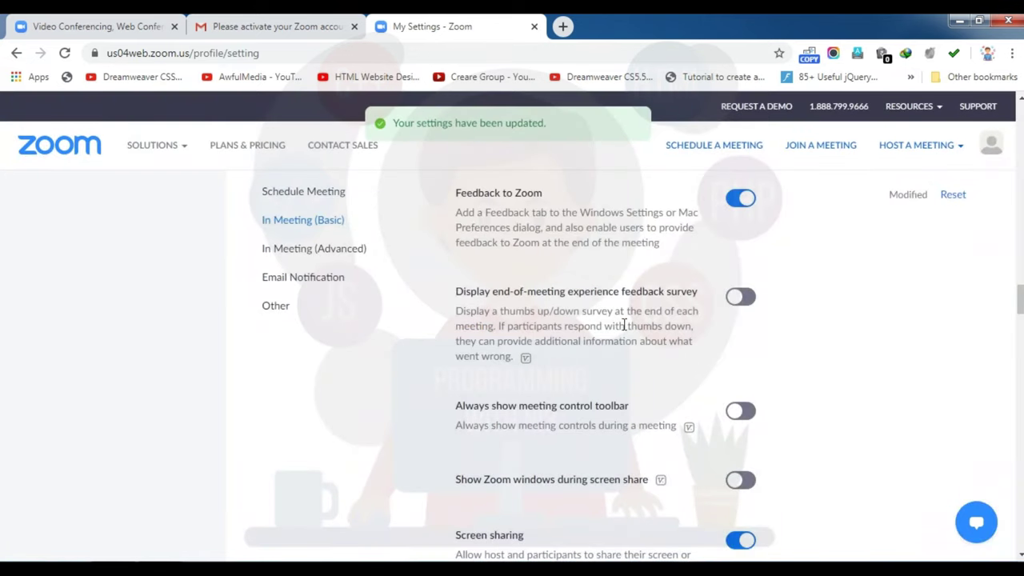
click(742, 297)
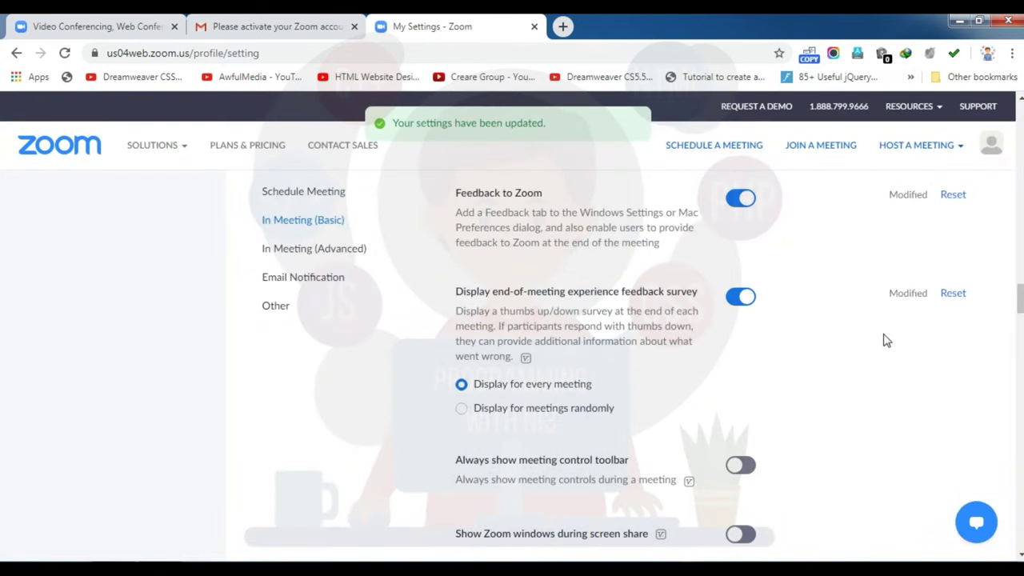
scroll(1020, 304, down, 2)
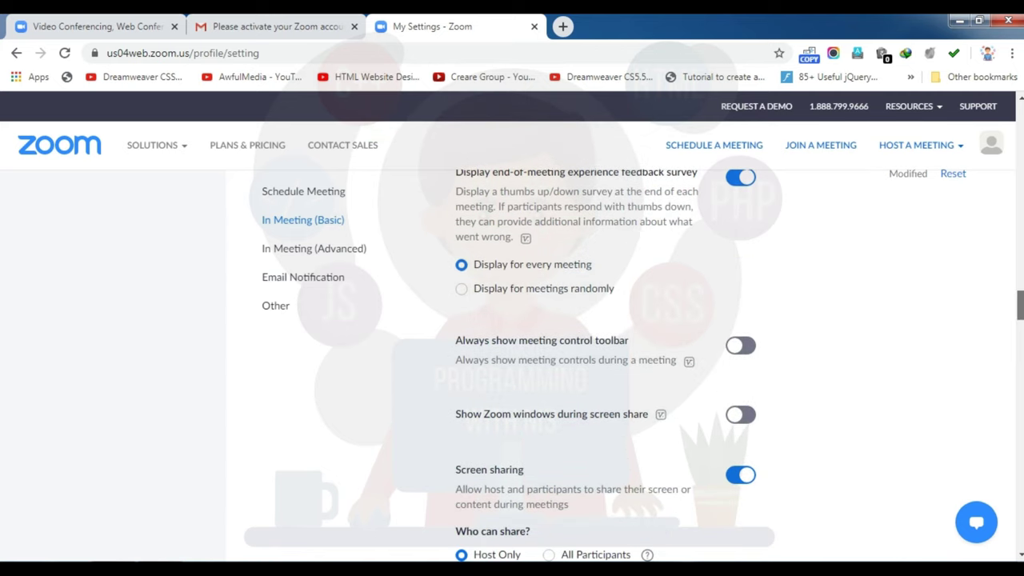
Step: Turn on Always show meeting control toolbar and Show Zoom windows during screen share
click(744, 352)
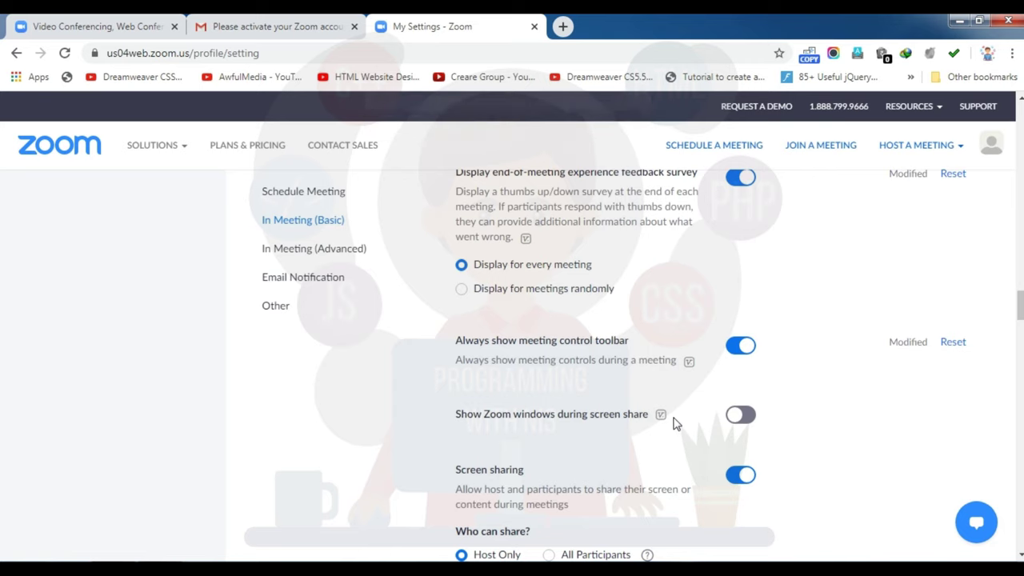
click(741, 415)
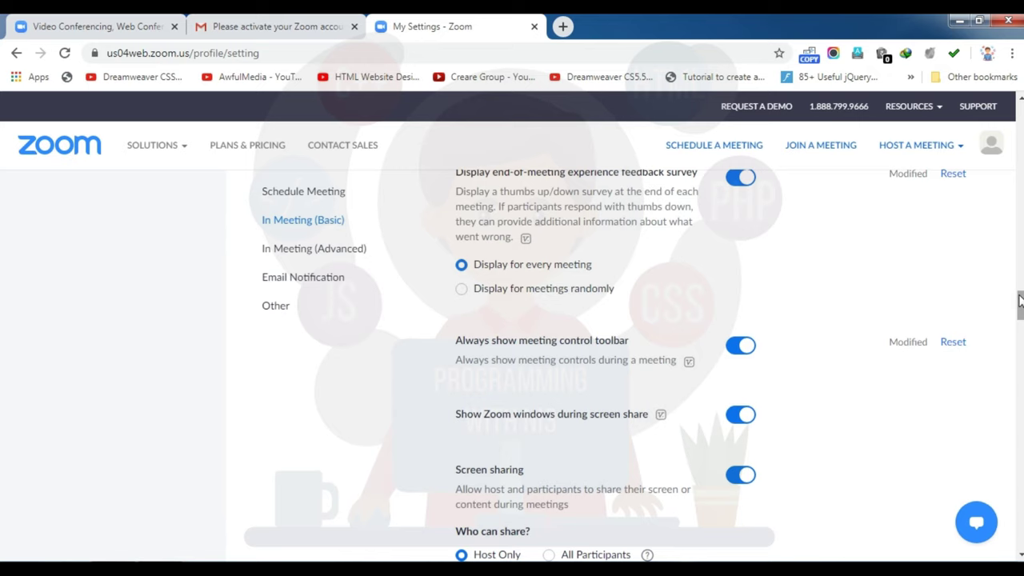
scroll(1021, 312, down, 2)
scroll(1021, 312, down, 1)
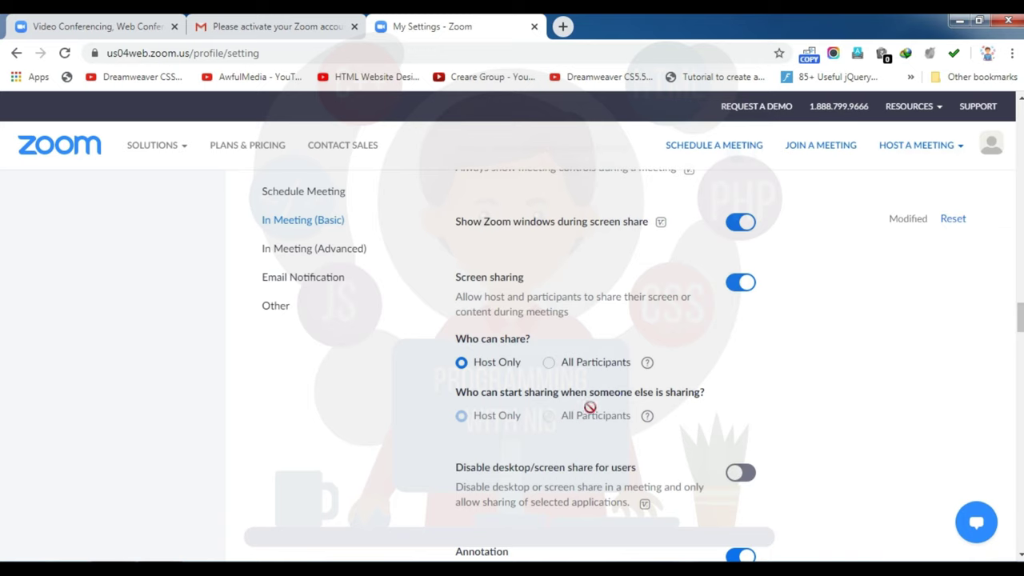
Step: Turn on Disable desktop/screen share for users and turn off Annotation
scroll(1020, 320, down, 3)
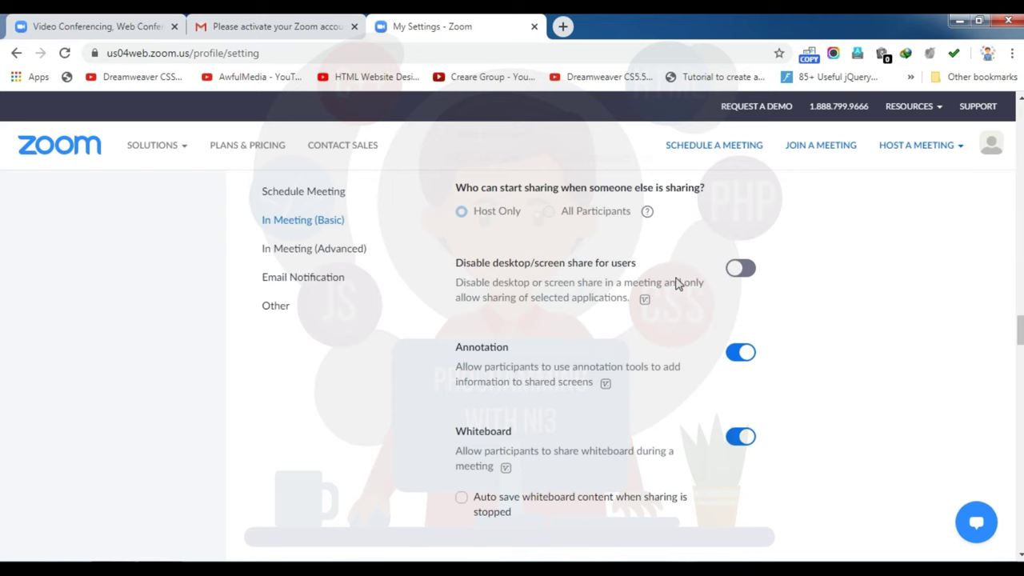
click(741, 269)
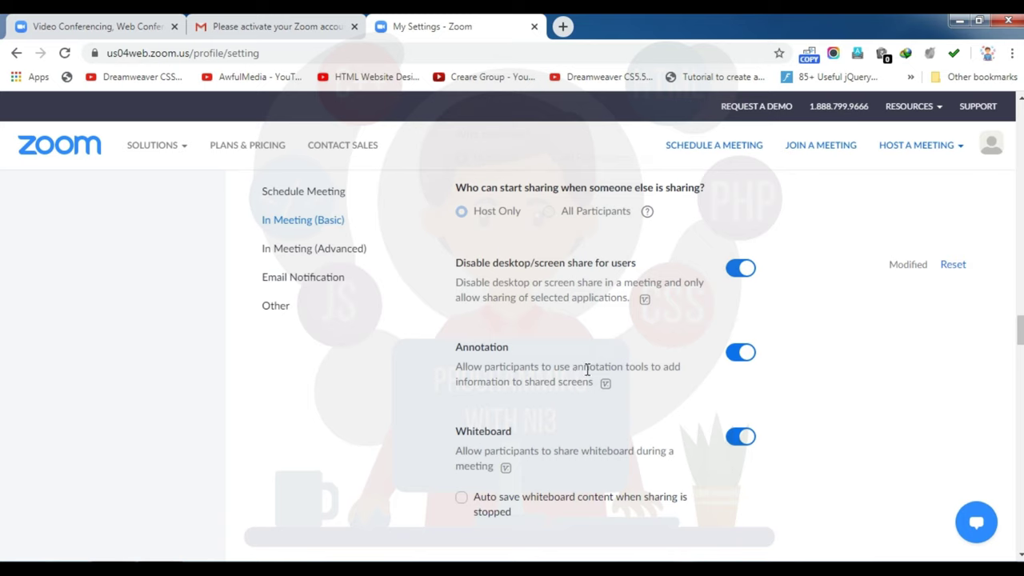
click(739, 354)
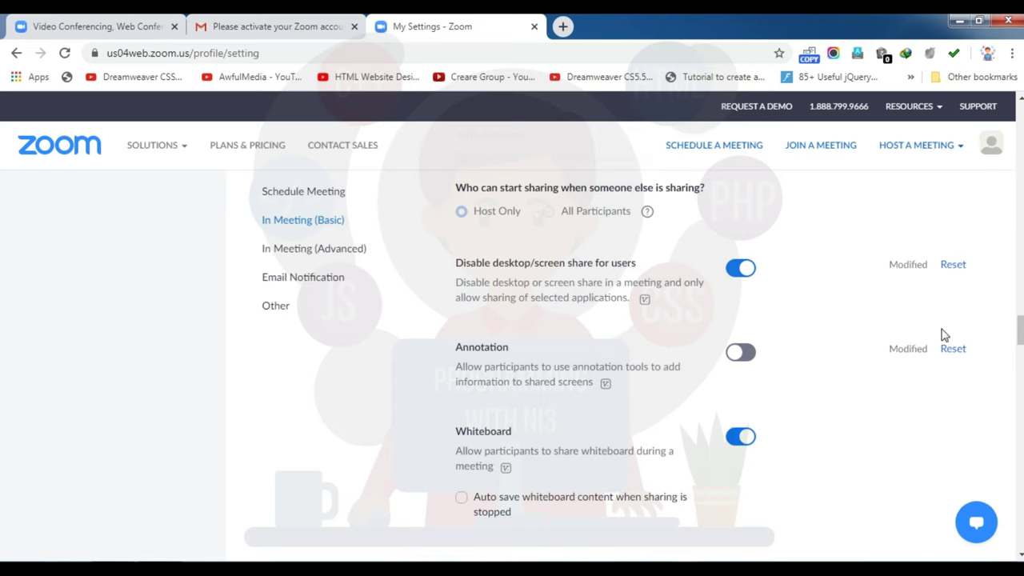
Step: Turn off Whiteboard and Remote control, and turn on Nonverbal feedback
scroll(1019, 331, down, 1)
scroll(1020, 331, down, 3)
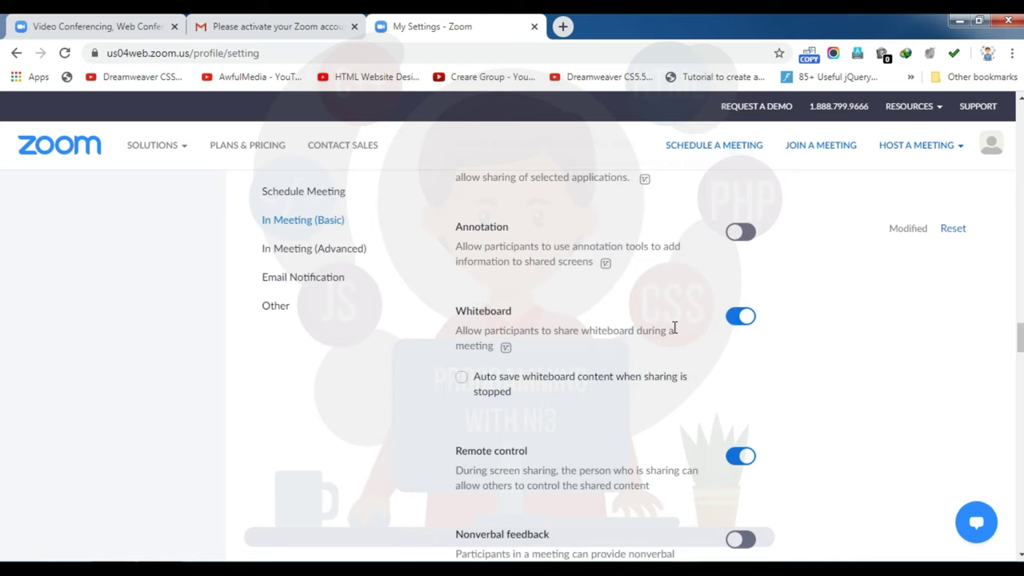
click(731, 321)
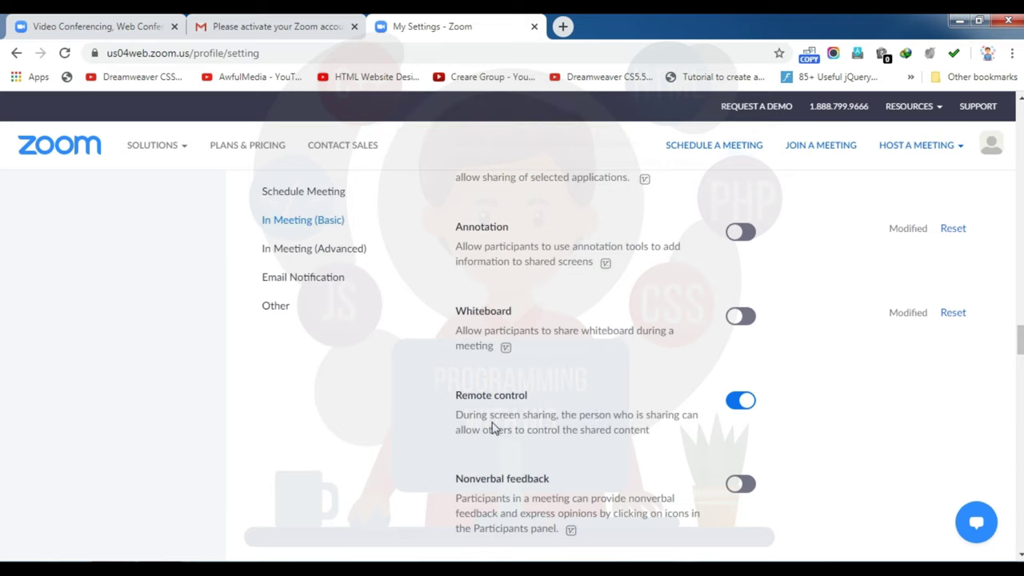
click(740, 400)
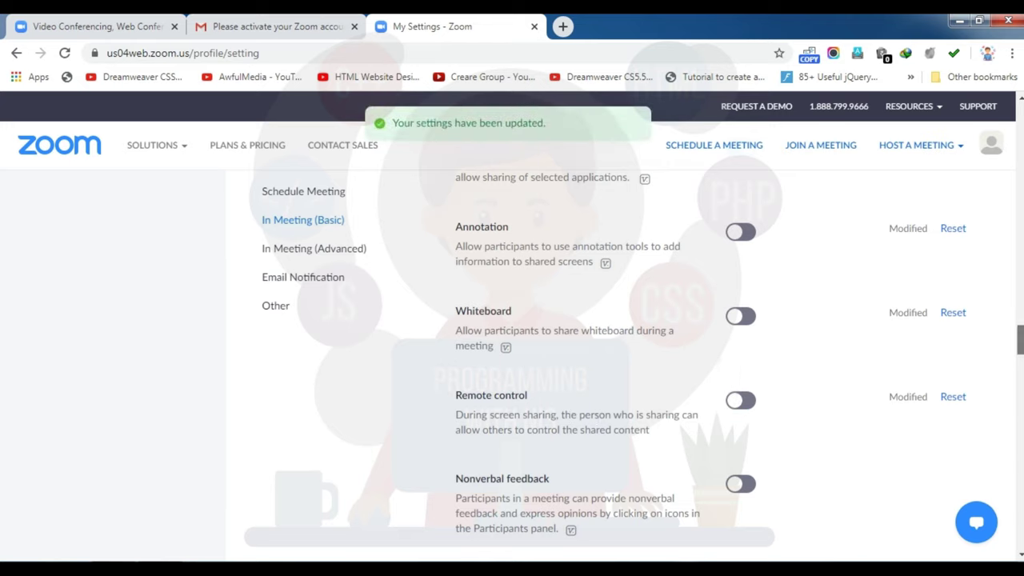
scroll(608, 360, down, 2)
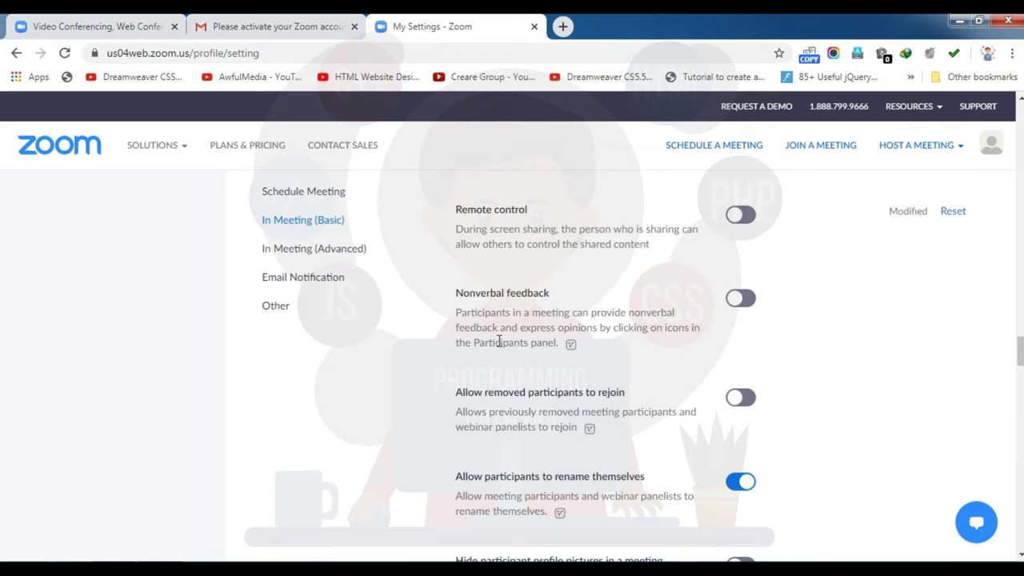
click(744, 301)
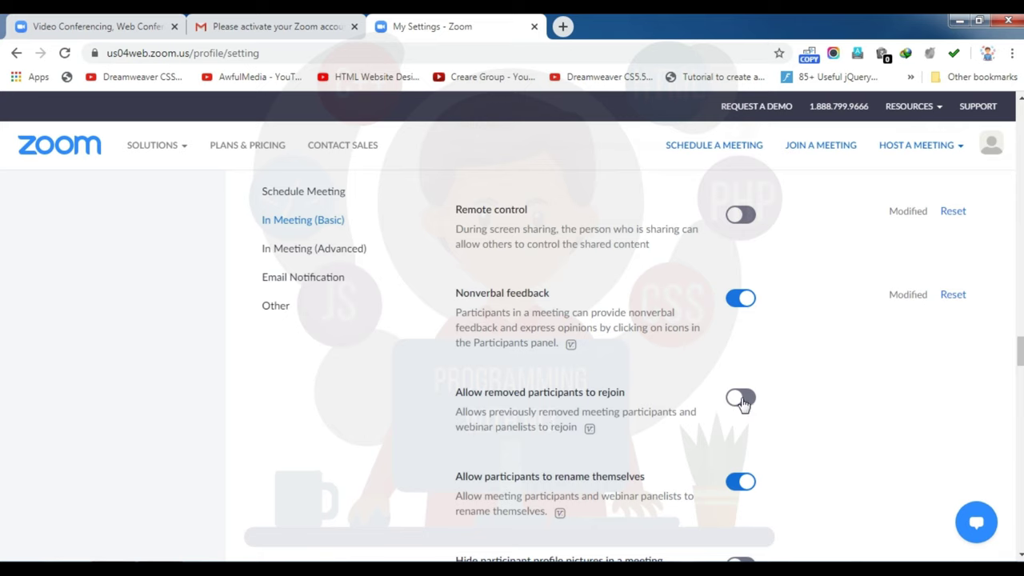
Step: Turn on 'Hide participant profile pictures in a meeting' and reach the In Meeting (Advanced) section
scroll(1020, 352, down, 1)
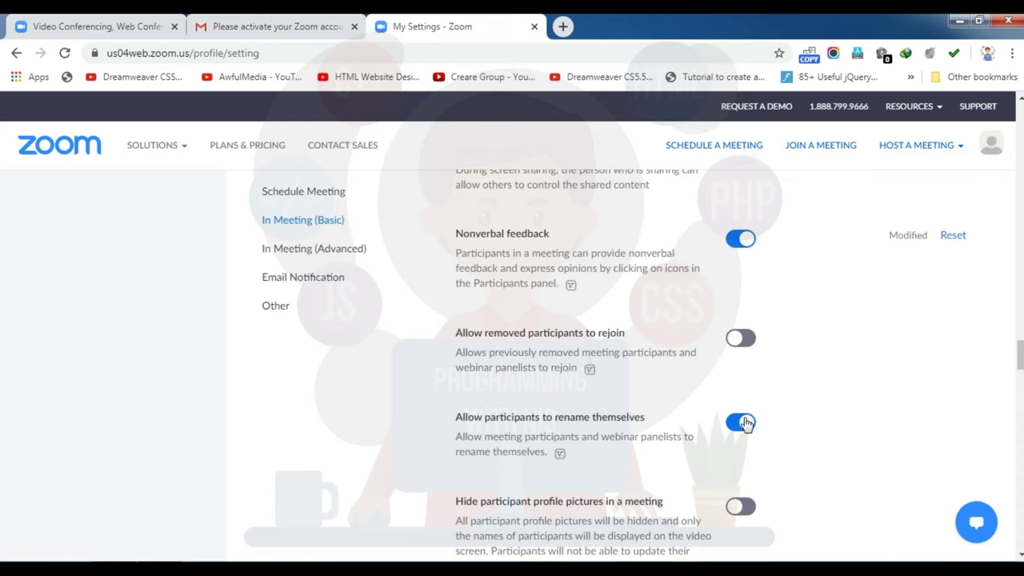
scroll(1020, 356, down, 1)
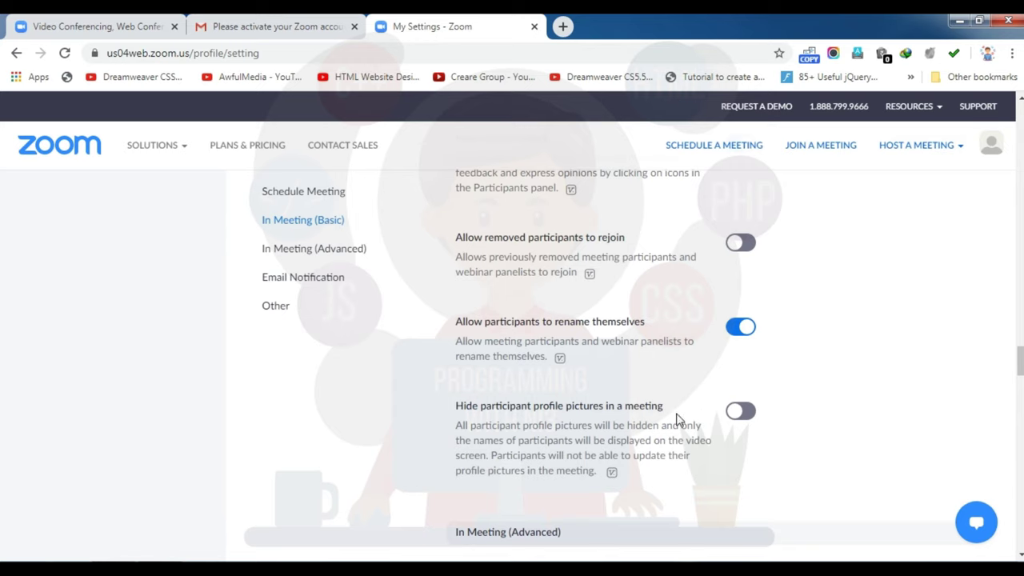
click(741, 412)
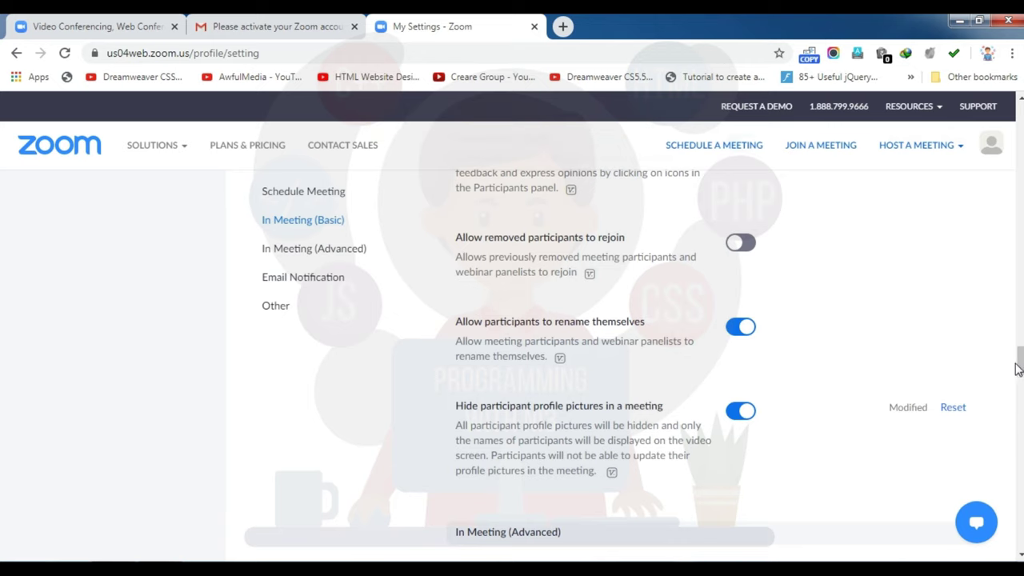
drag(1020, 362, 1020, 387)
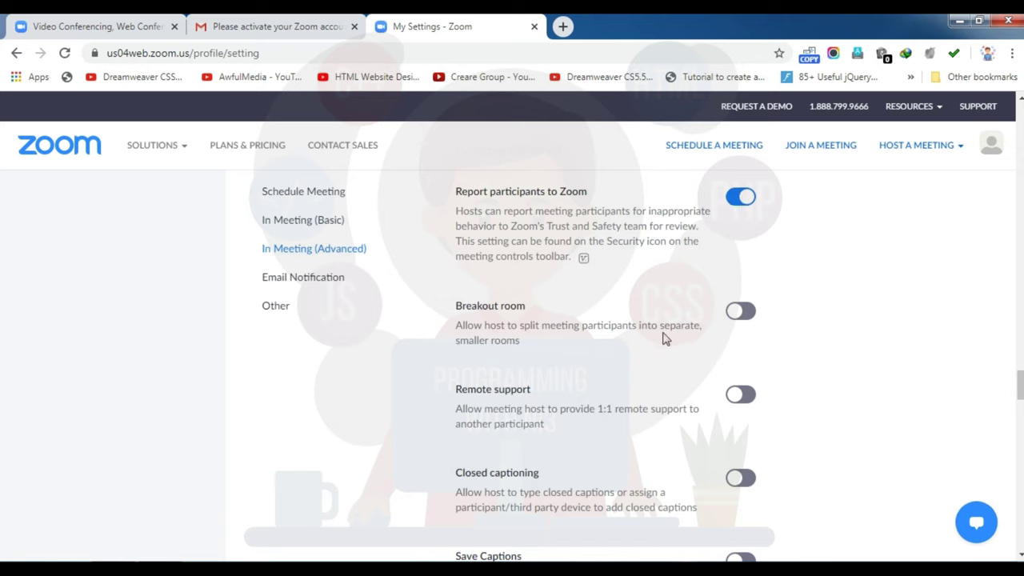
scroll(684, 330, up, 1)
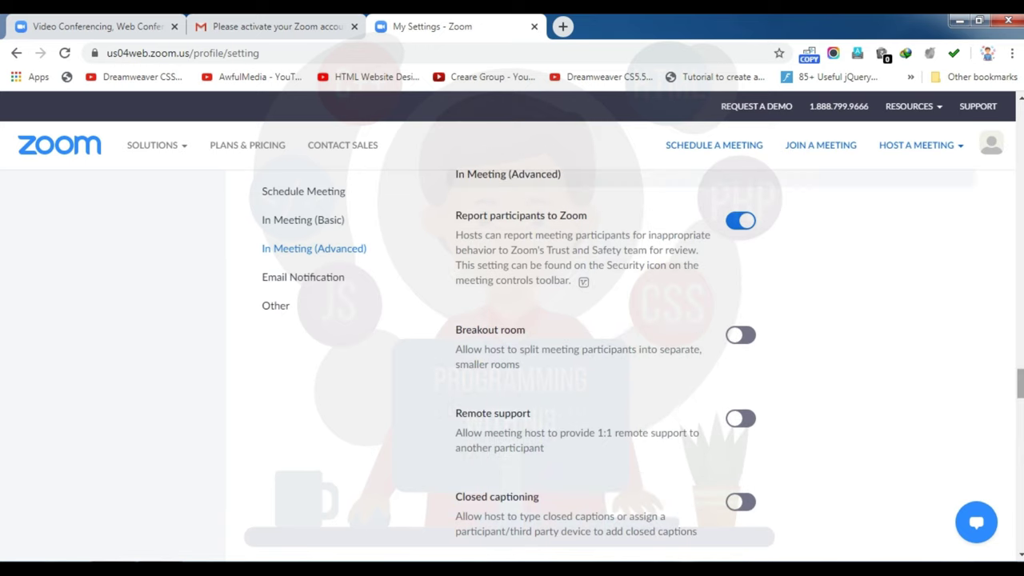
Step: Turn off Virtual background and turn on Identify guest participants
scroll(711, 365, down, 1)
scroll(605, 359, down, 1)
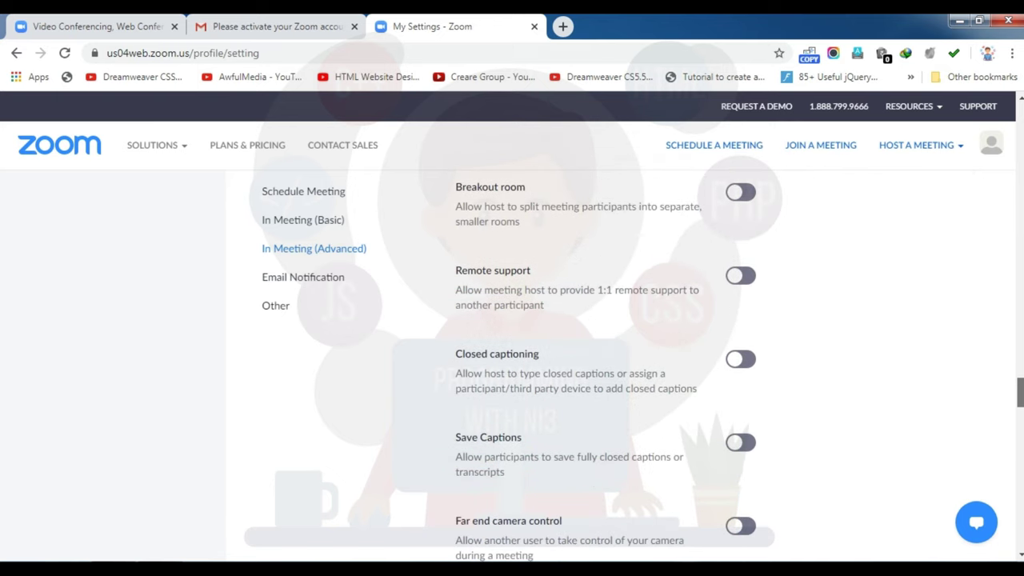
scroll(606, 366, down, 3)
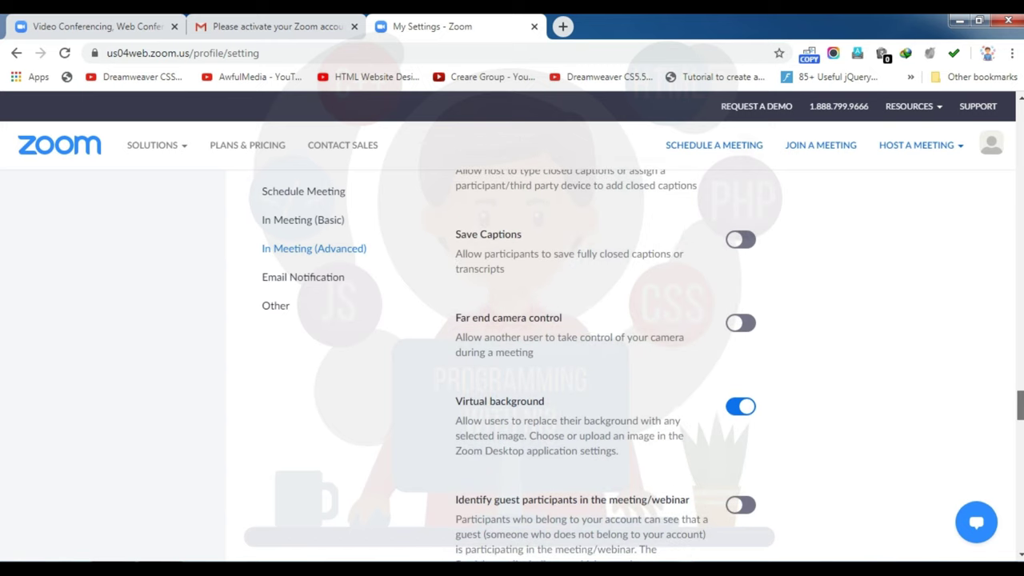
scroll(739, 363, down, 1)
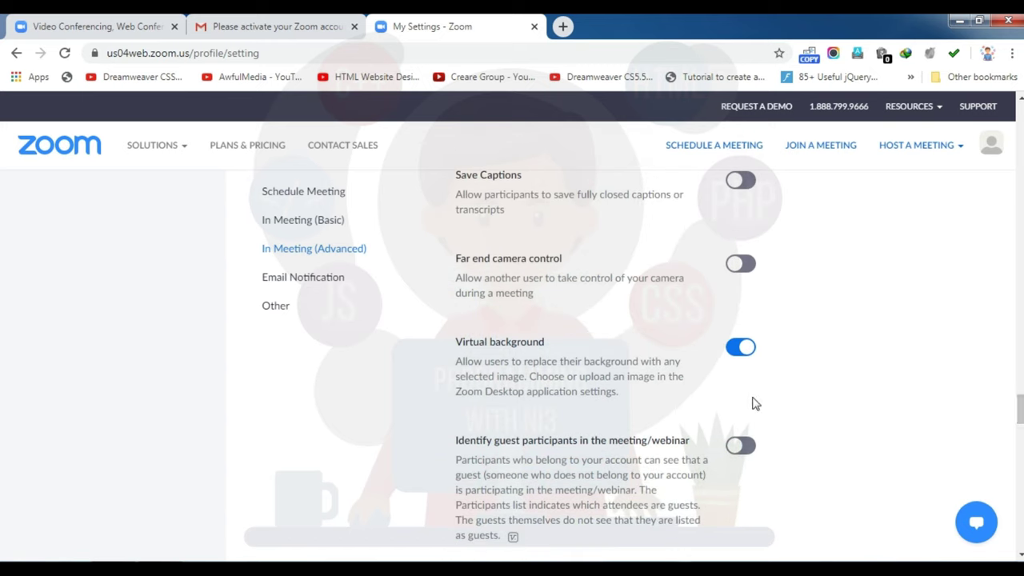
click(736, 348)
scroll(606, 360, down, 2)
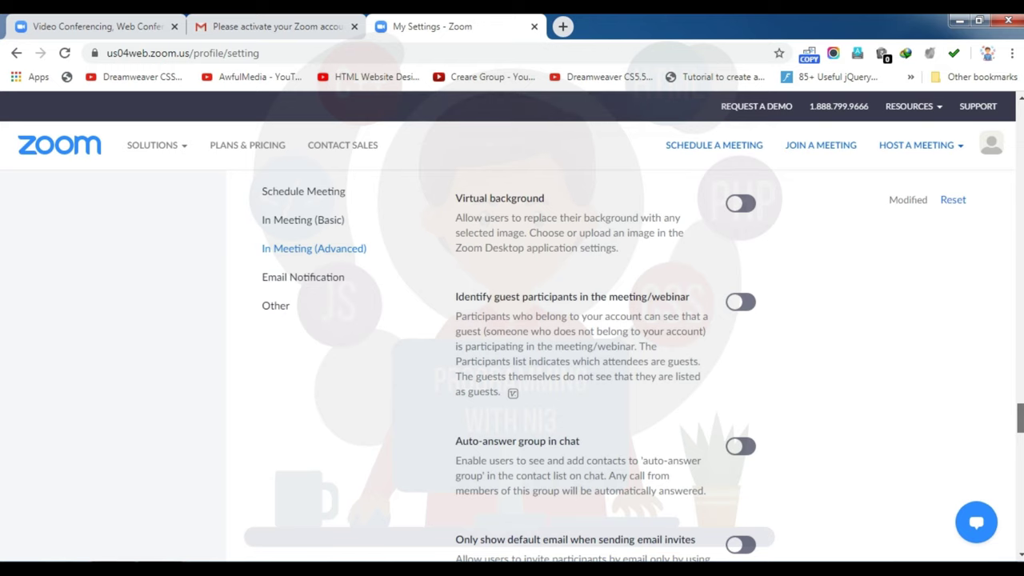
click(741, 302)
Step: Turn on stereo audio selection and the 'Join from your browser' link
scroll(1013, 418, down, 1)
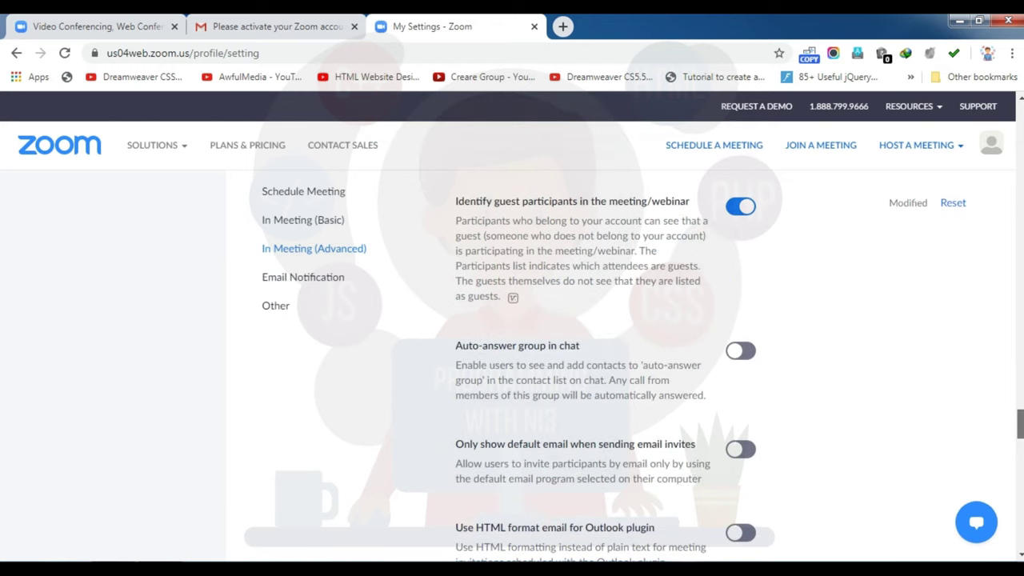
scroll(748, 336, down, 3)
click(746, 309)
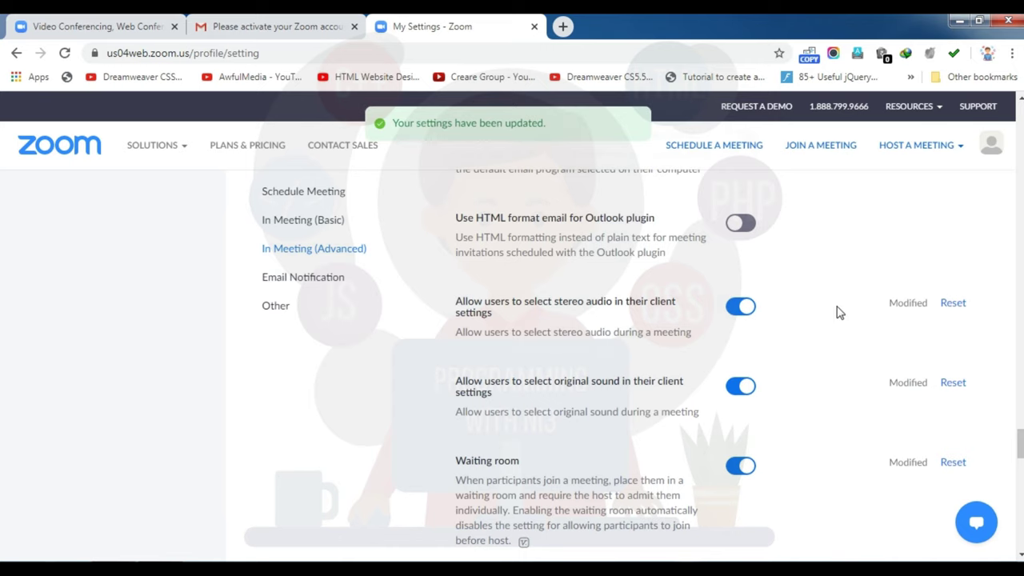
scroll(1022, 433, down, 2)
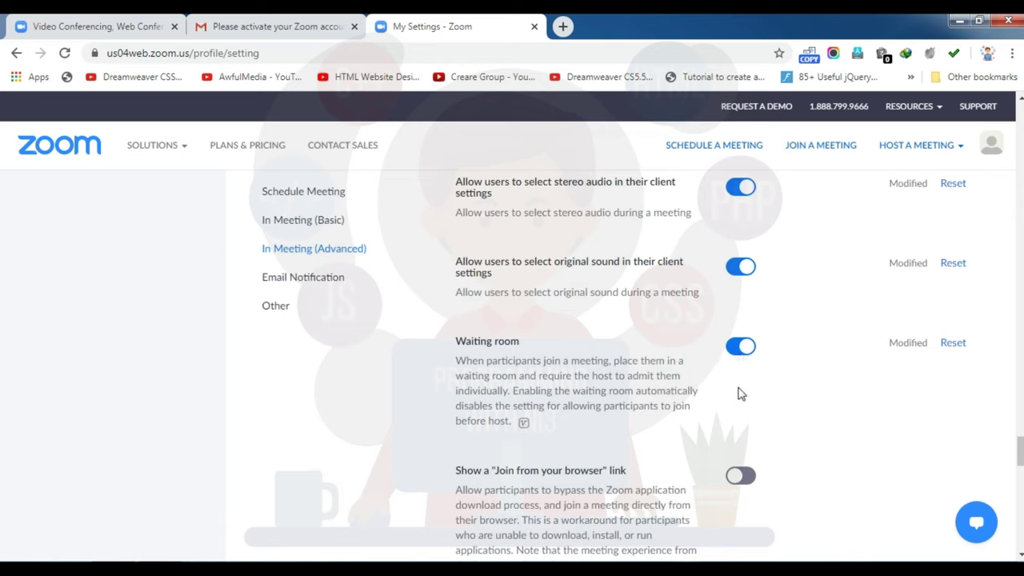
click(741, 477)
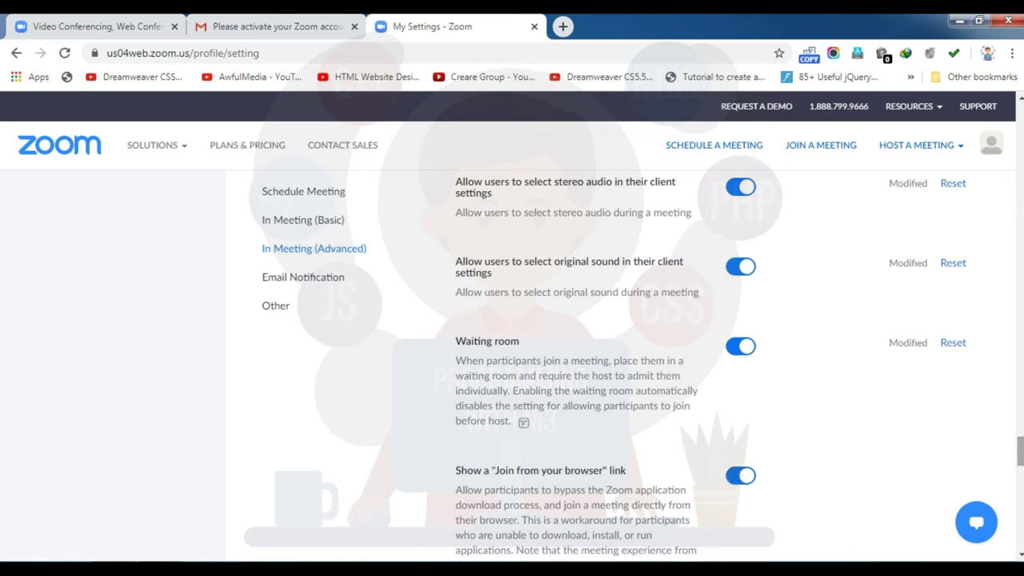
scroll(1021, 452, down, 2)
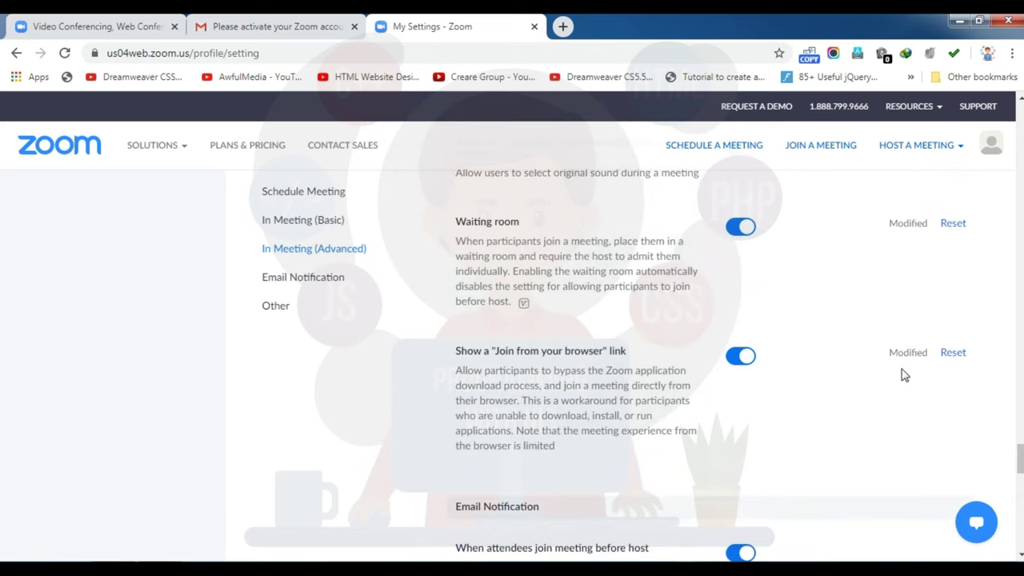
scroll(608, 360, down, 3)
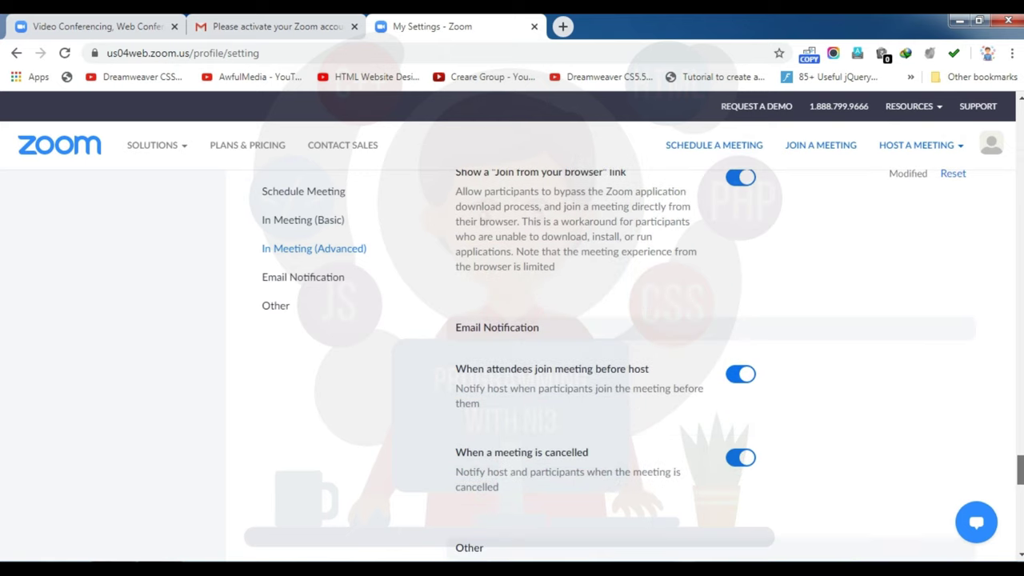
scroll(736, 365, down, 1)
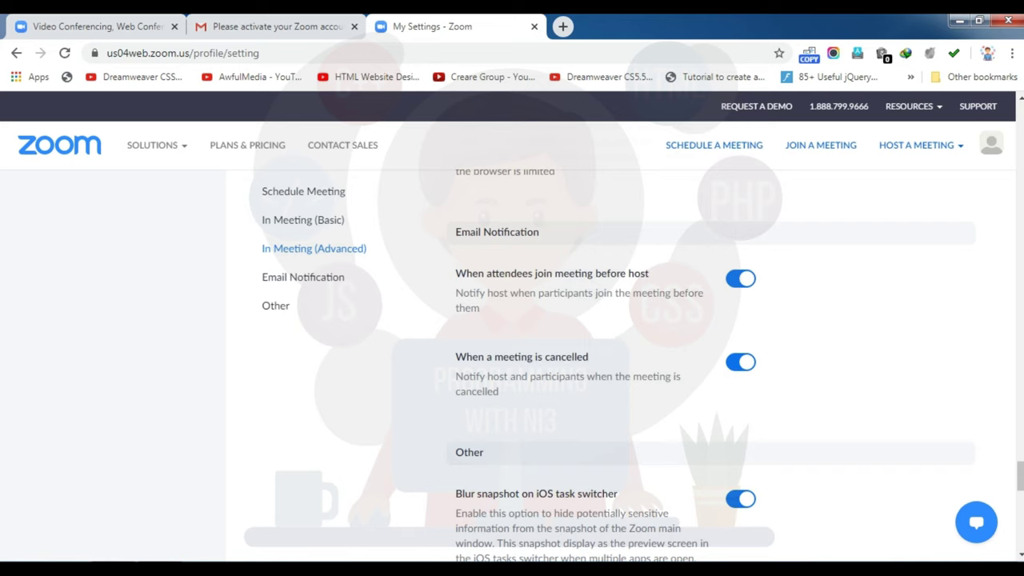
scroll(1020, 476, down, 3)
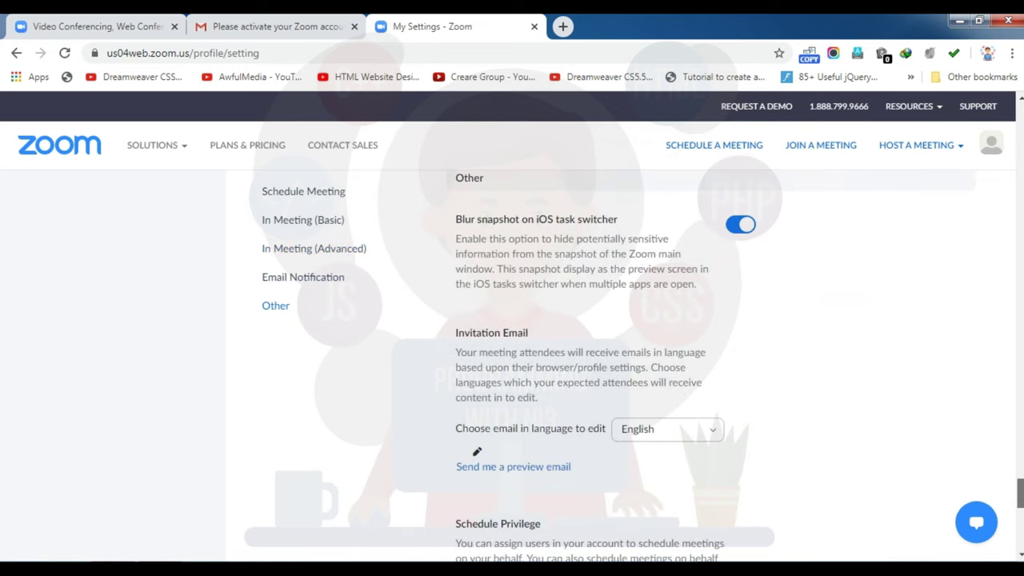
scroll(1020, 492, down, 3)
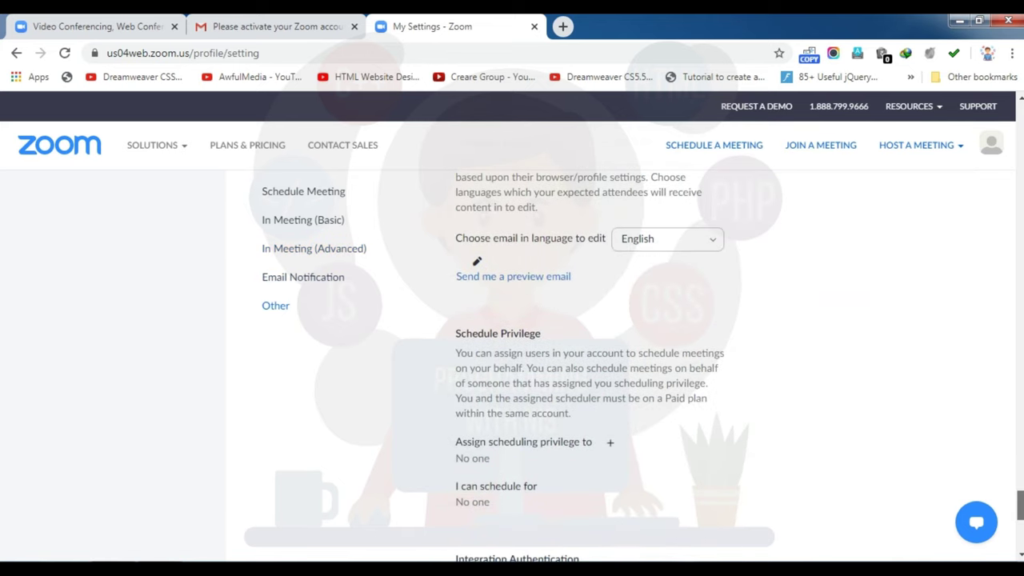
scroll(1020, 492, up, 20)
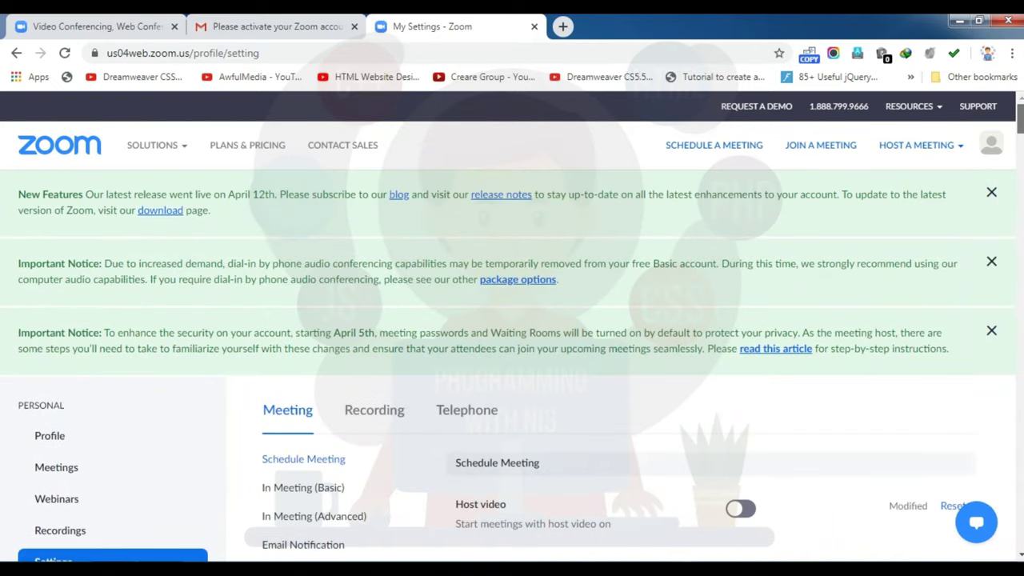
Step: Start hosting a meeting With Video Off from the HOST A MEETING menu
mouse_move(912, 100)
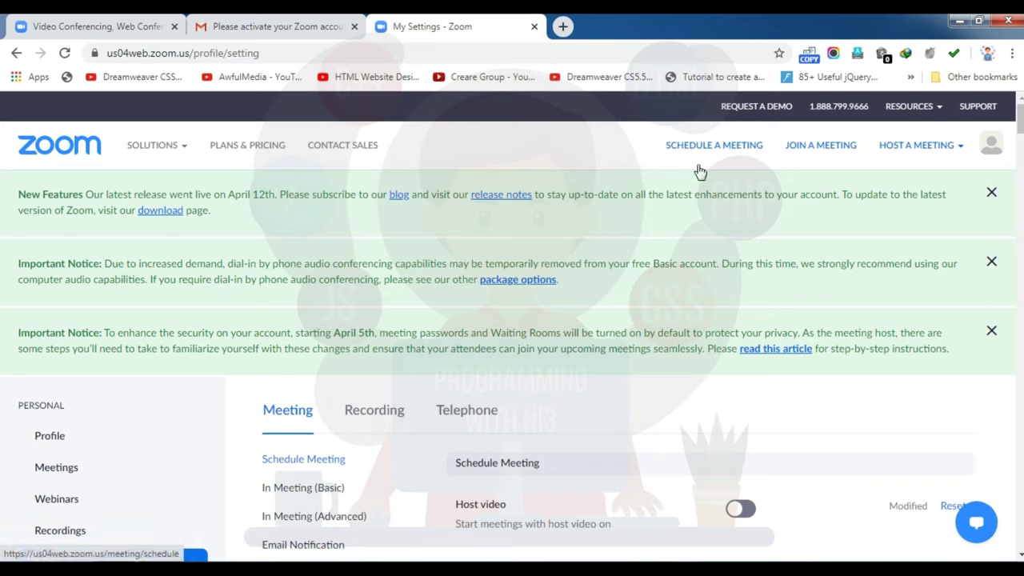
click(808, 152)
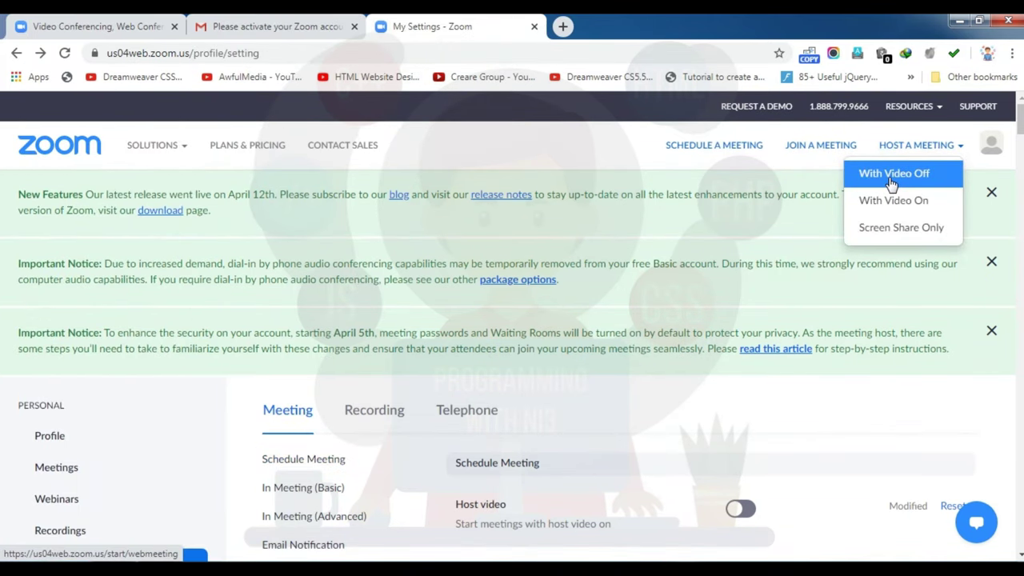
click(892, 176)
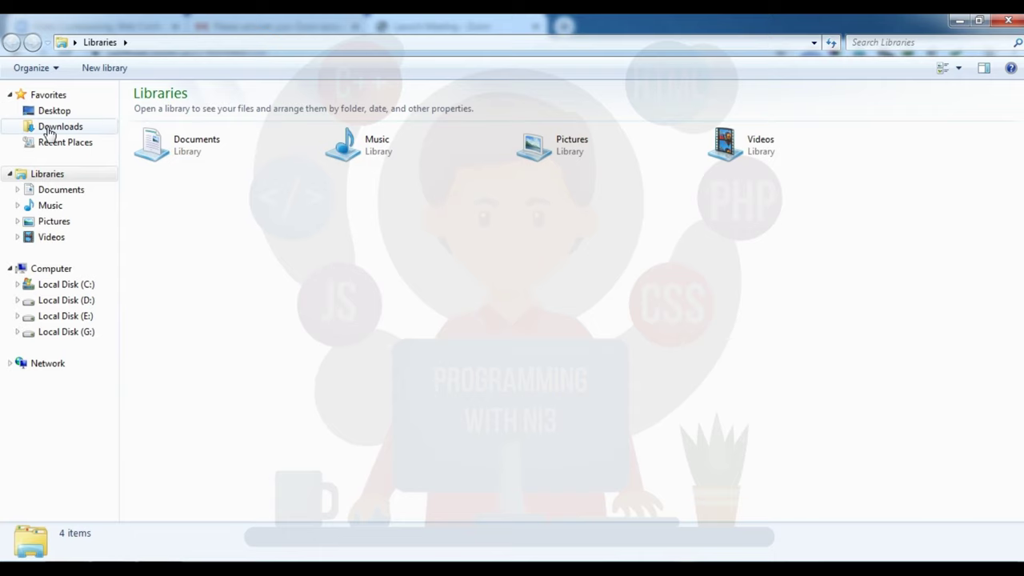
Step: Open and refresh the Downloads folder in Windows Explorer
click(50, 129)
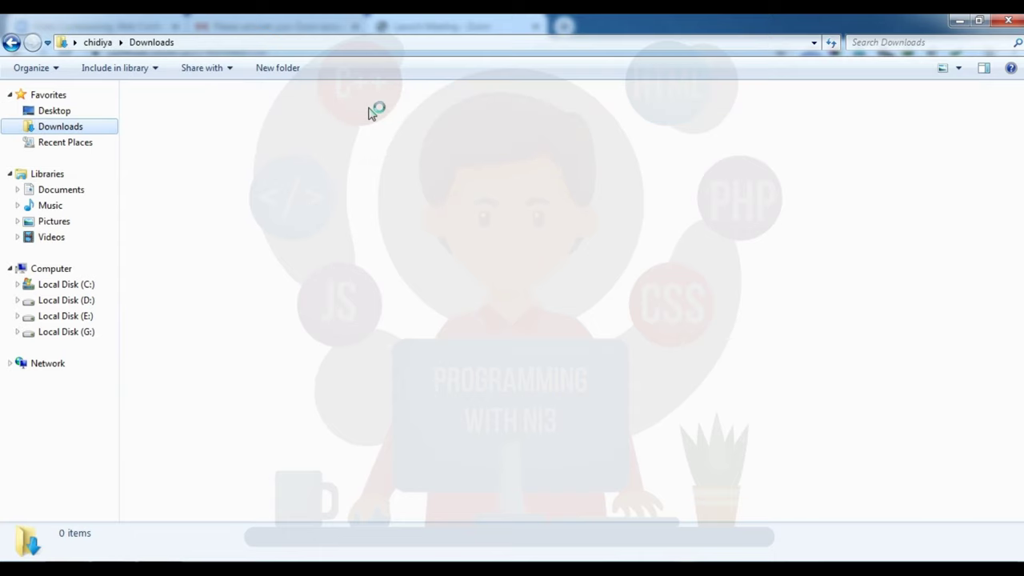
click(60, 130)
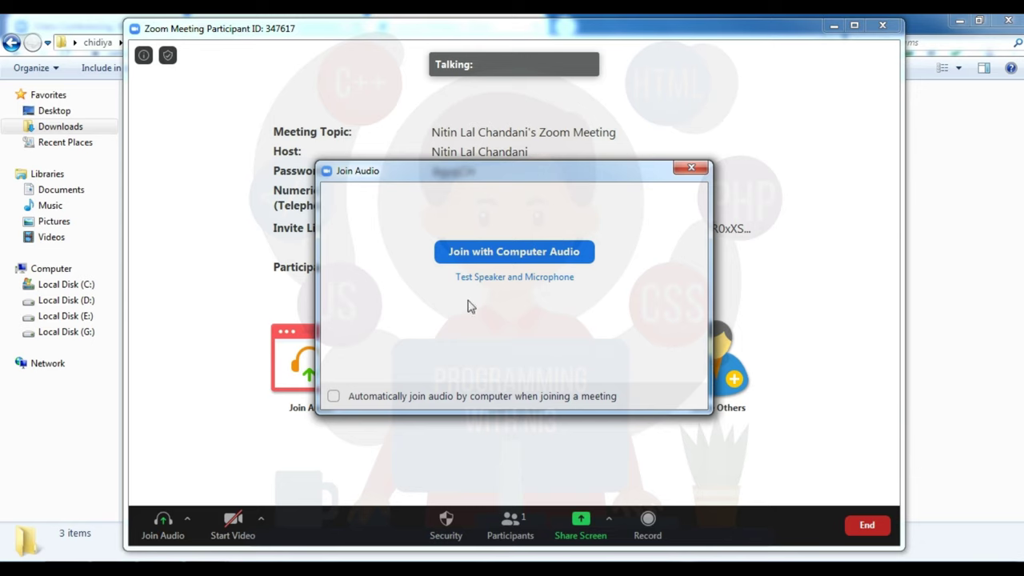
Step: Join with computer audio, maximize the meeting window, and view share options and meeting info
click(529, 253)
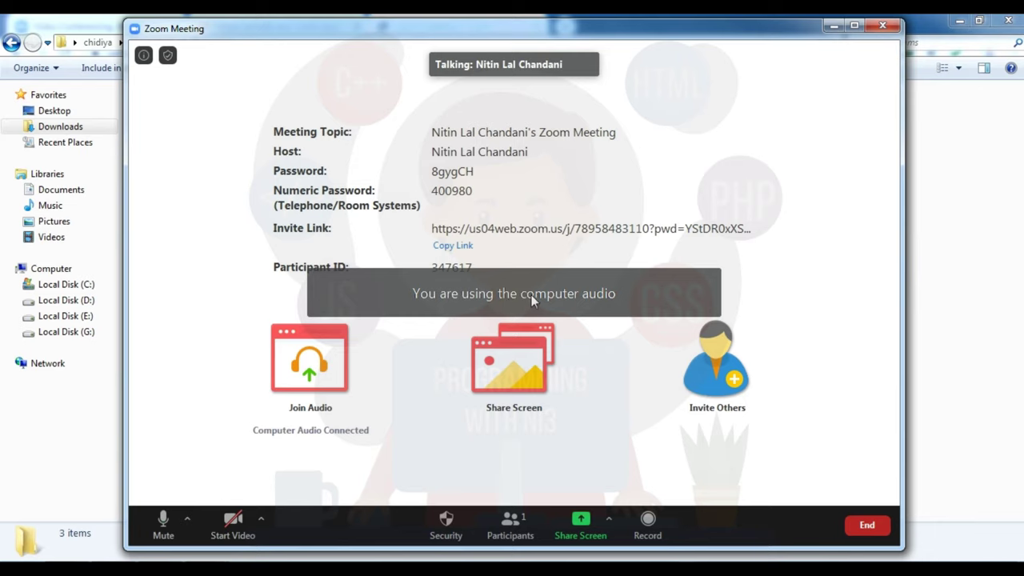
click(854, 26)
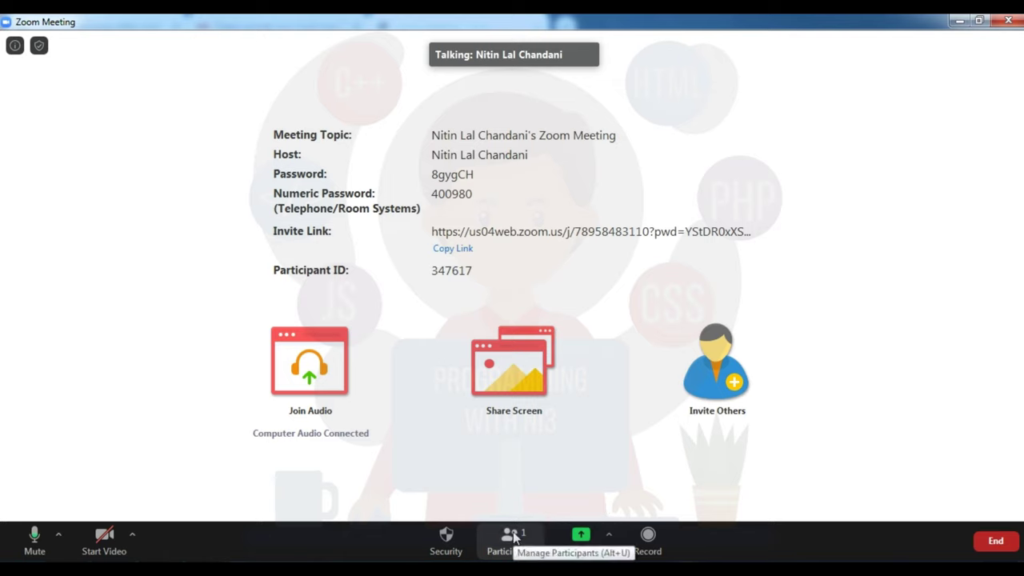
click(610, 542)
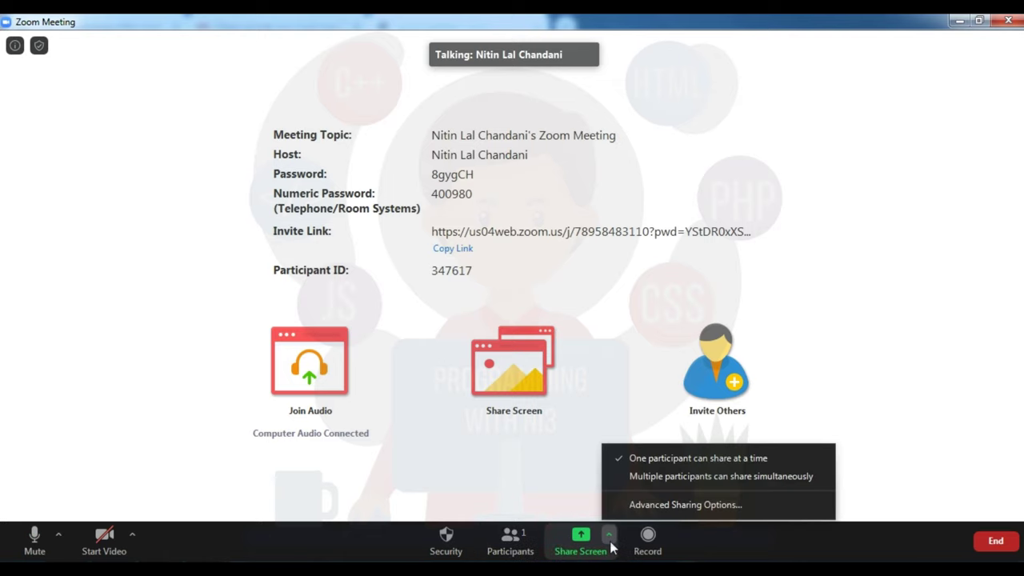
click(857, 427)
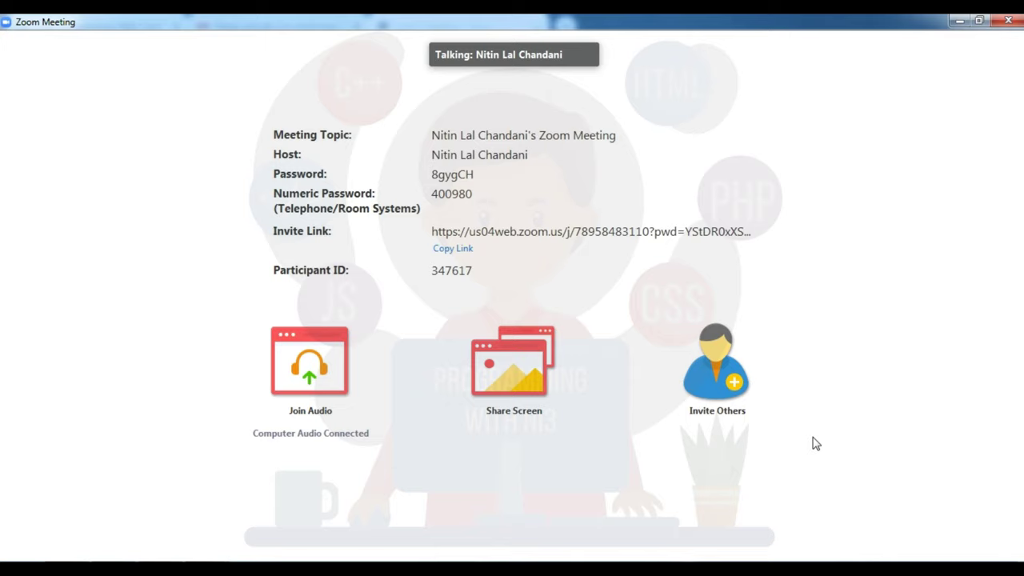
click(12, 48)
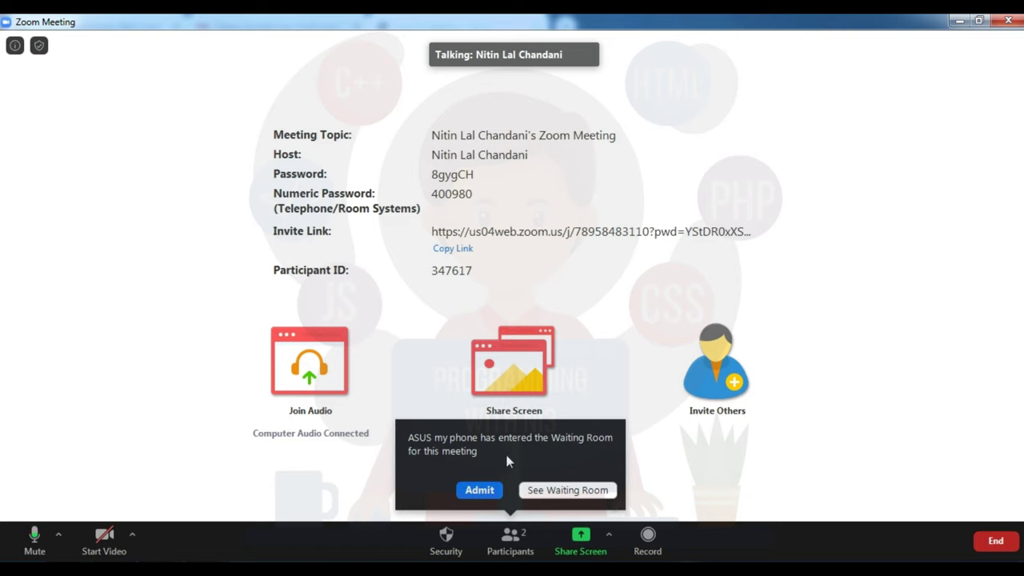
Step: Admit the waiting phone guest and open the Participants list
click(473, 494)
click(481, 491)
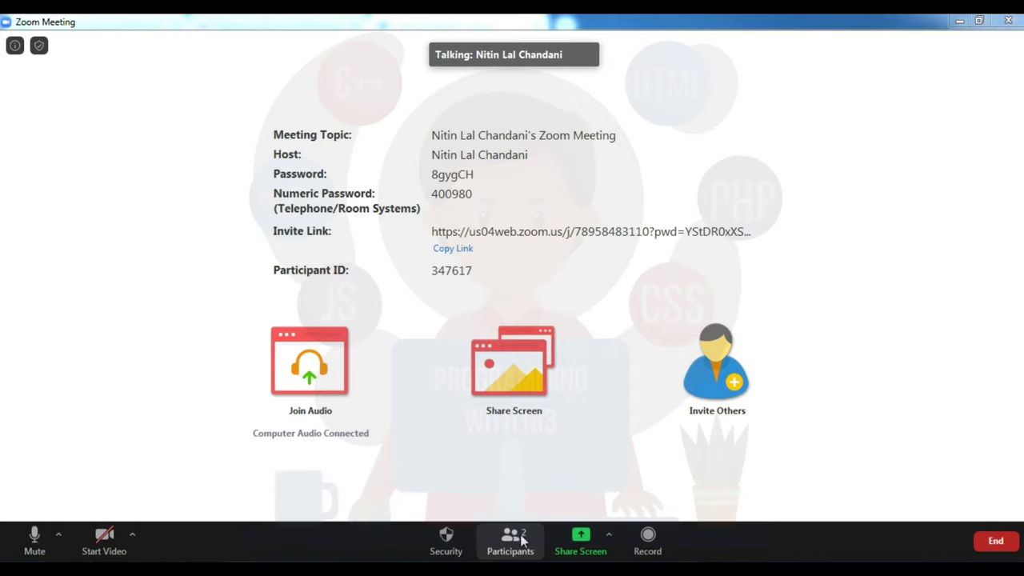
click(510, 540)
Step: Check the guest's More actions in the participants list, then open the Share Screen options
mouse_move(929, 84)
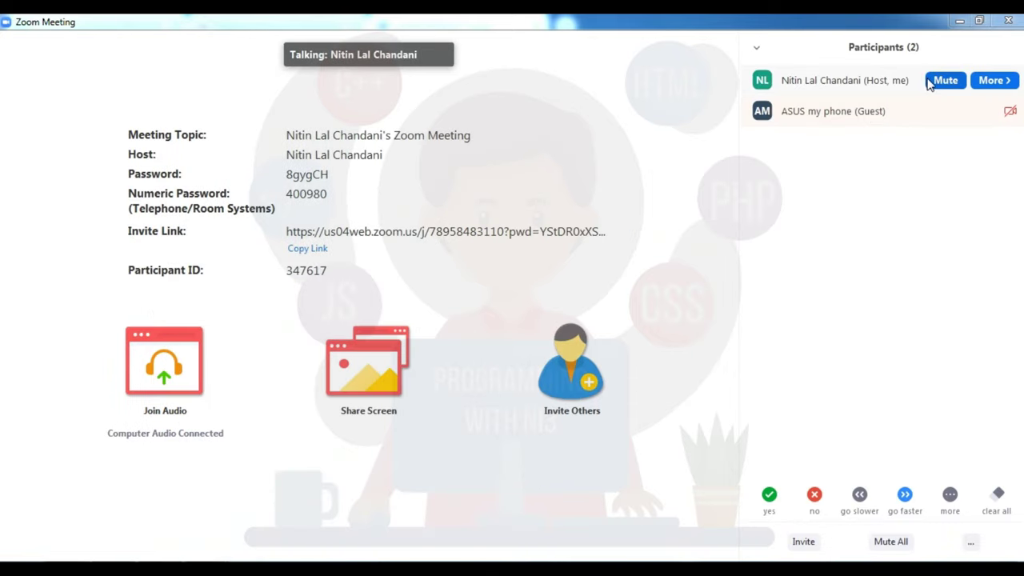
click(989, 112)
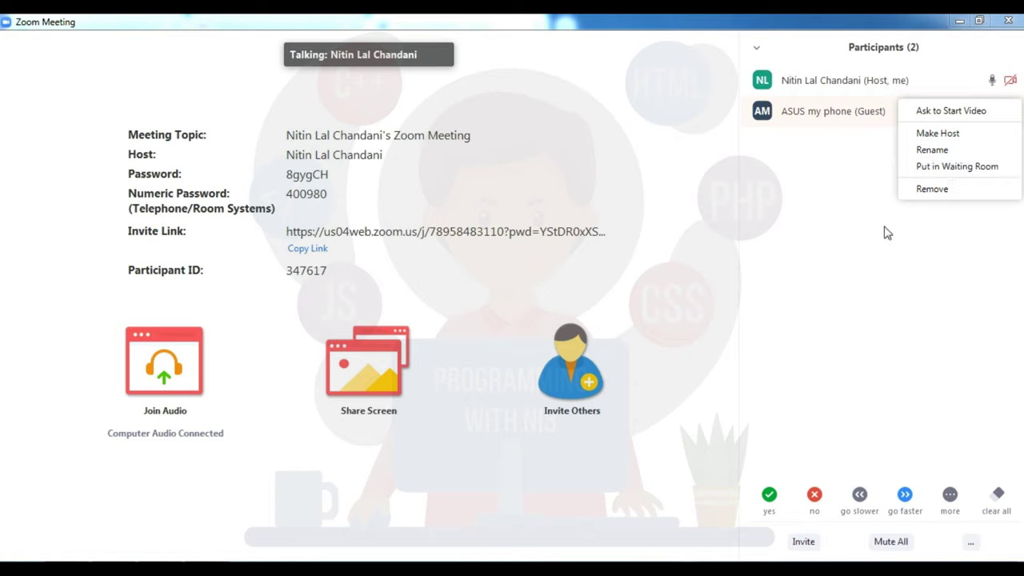
click(870, 249)
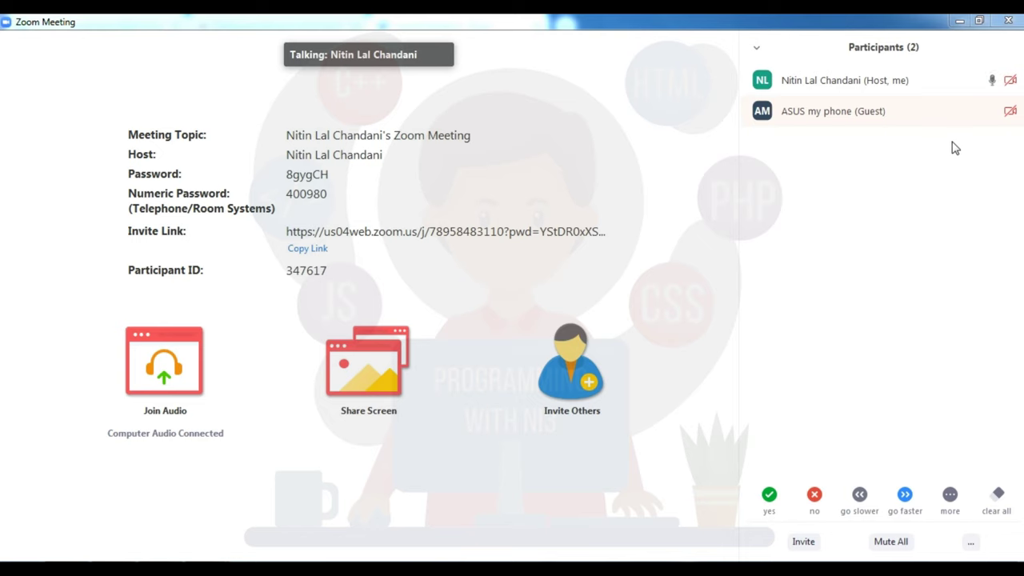
click(463, 534)
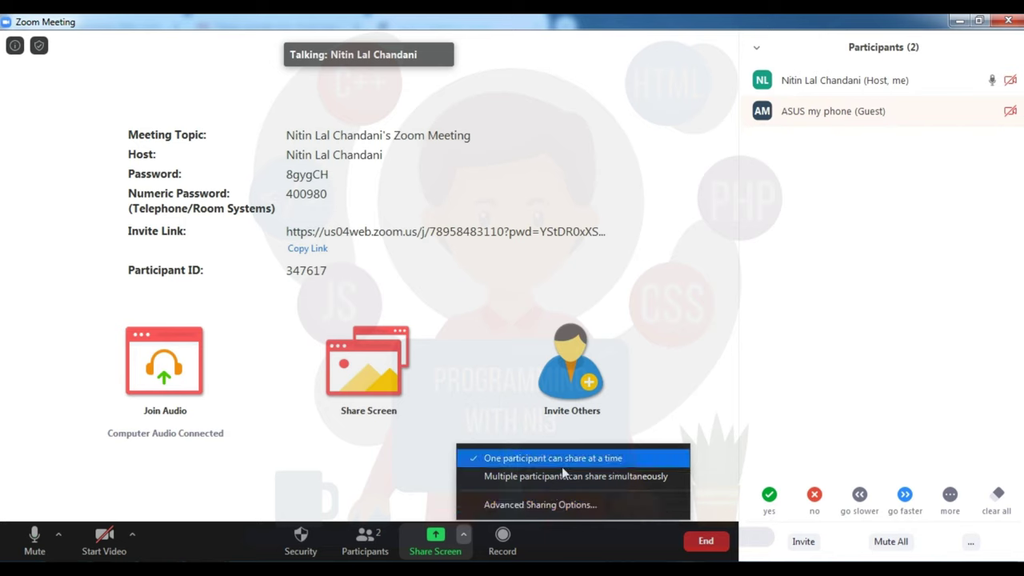
Step: Review the Advanced Sharing Options, then bring up the window picker for sharing
click(526, 503)
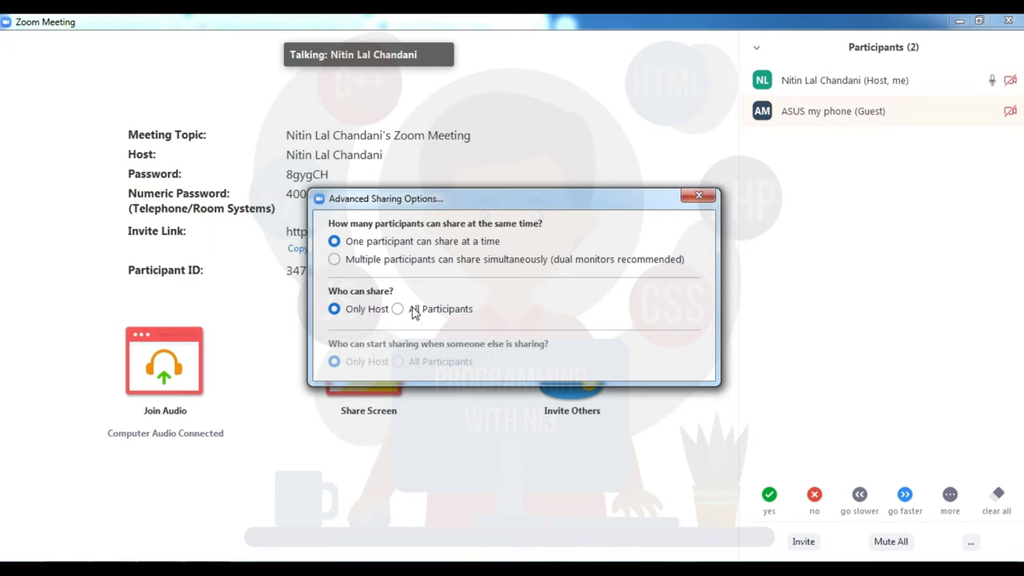
click(700, 196)
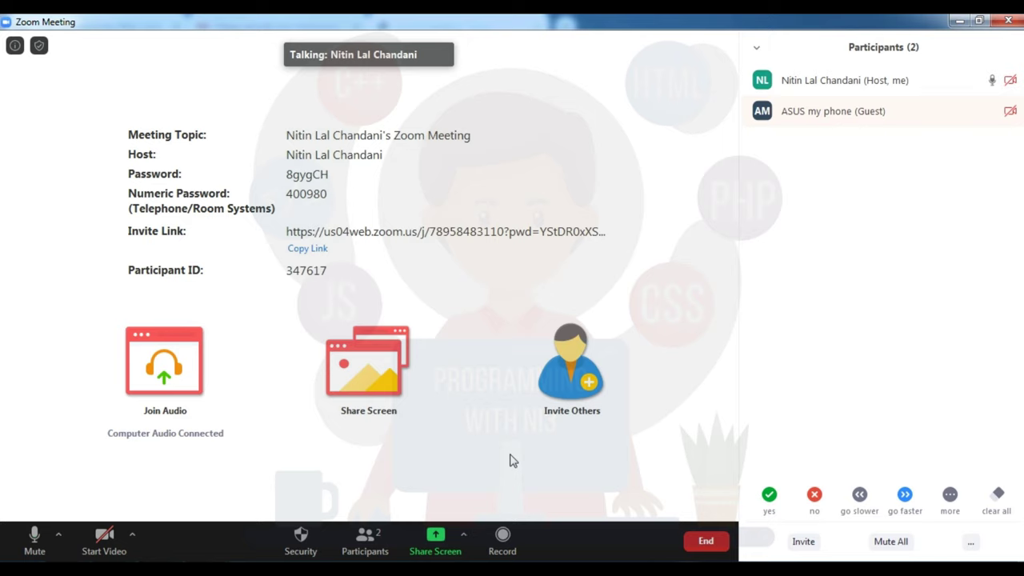
click(463, 534)
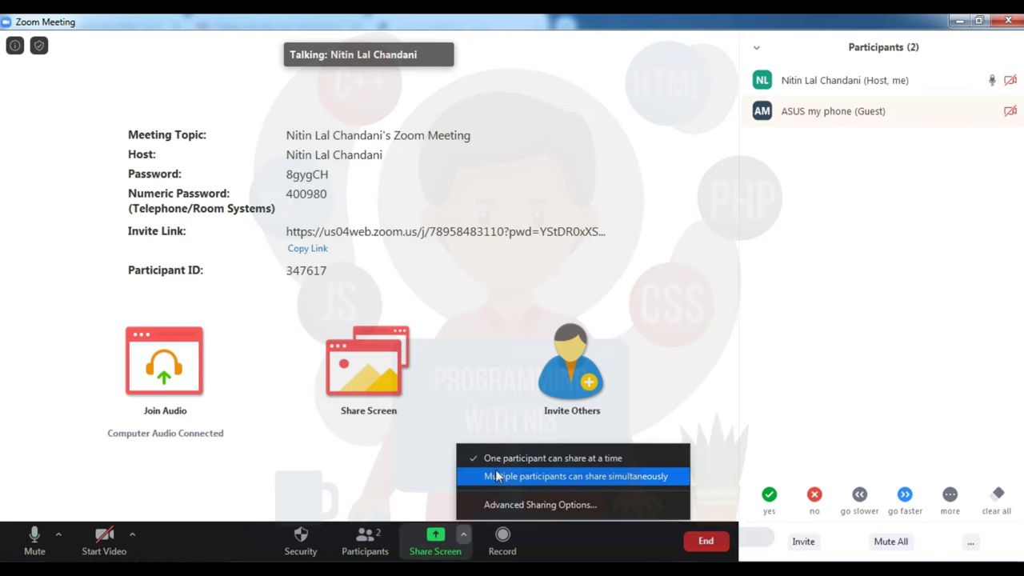
click(448, 547)
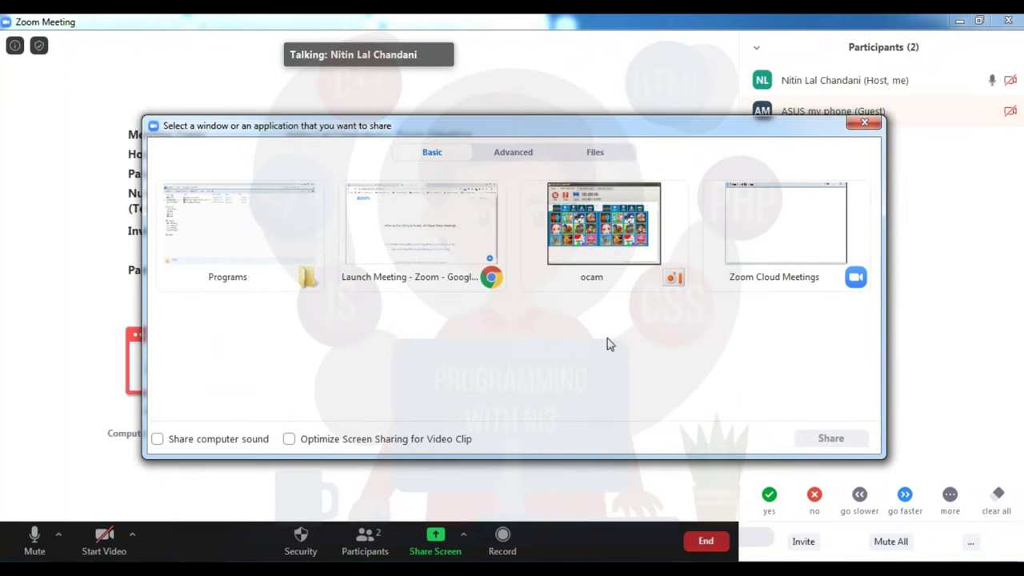
Step: Share the Chrome window with Share computer sound and Optimize for Video Clip enabled
click(221, 443)
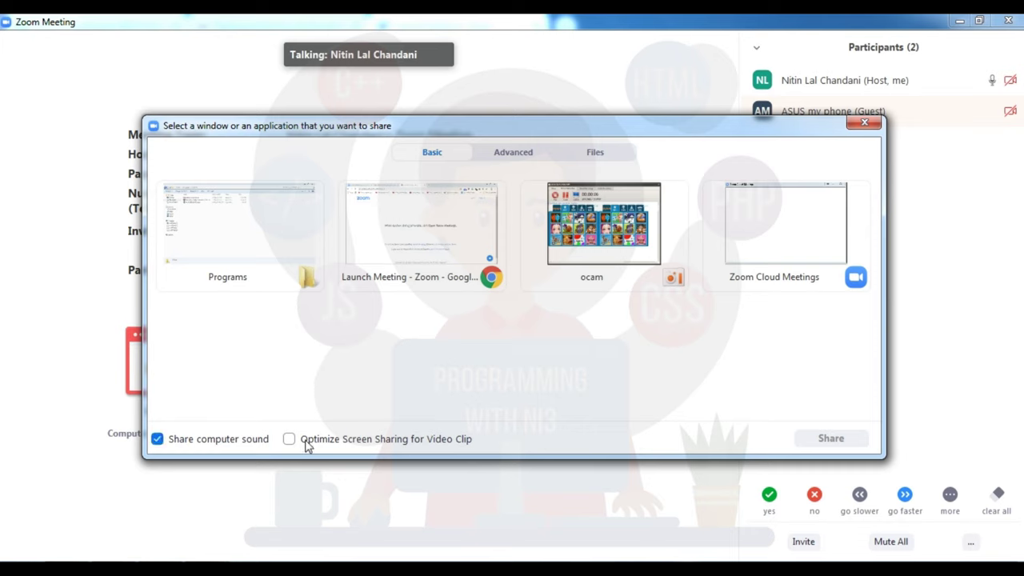
click(345, 445)
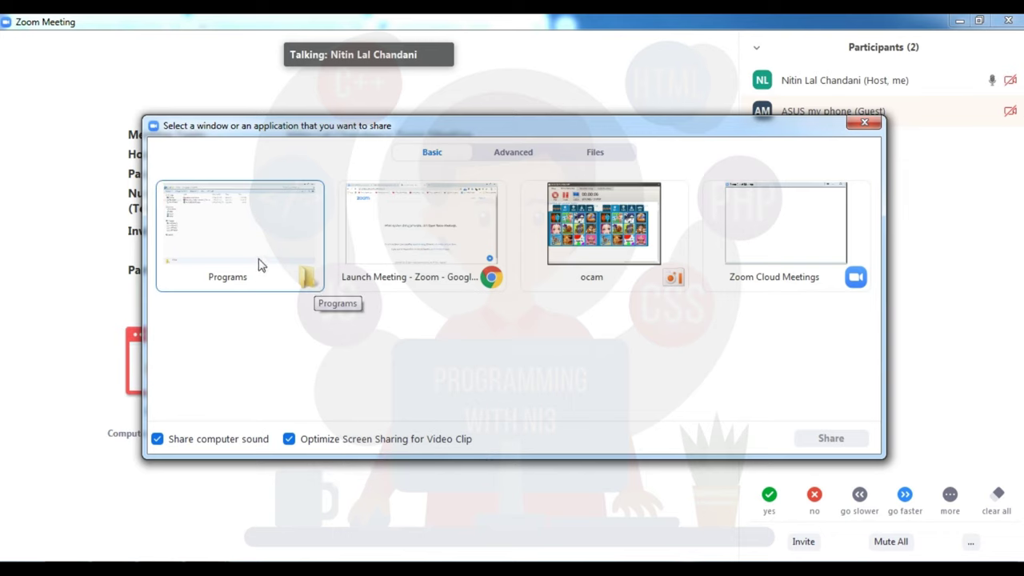
click(409, 242)
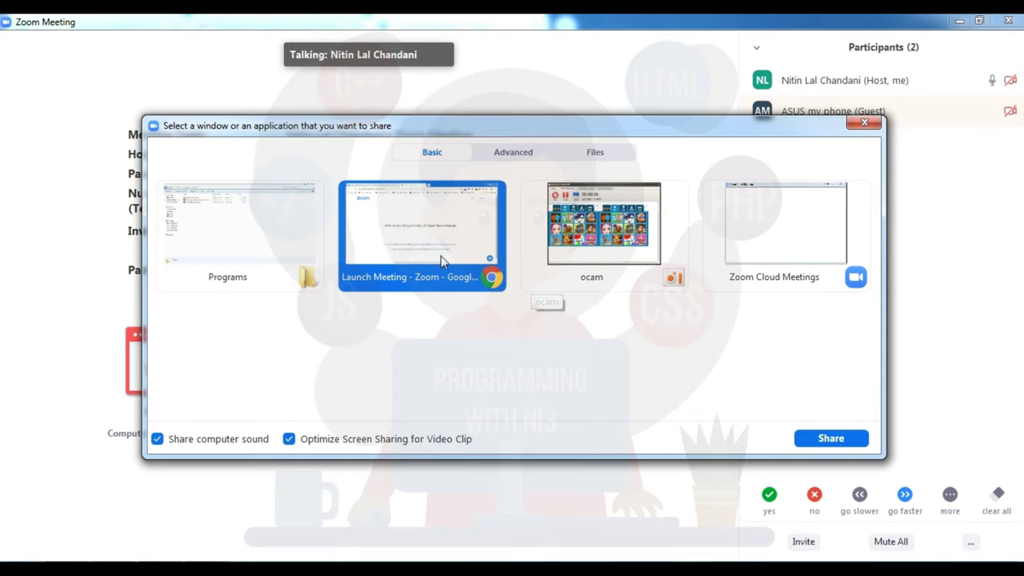
click(810, 440)
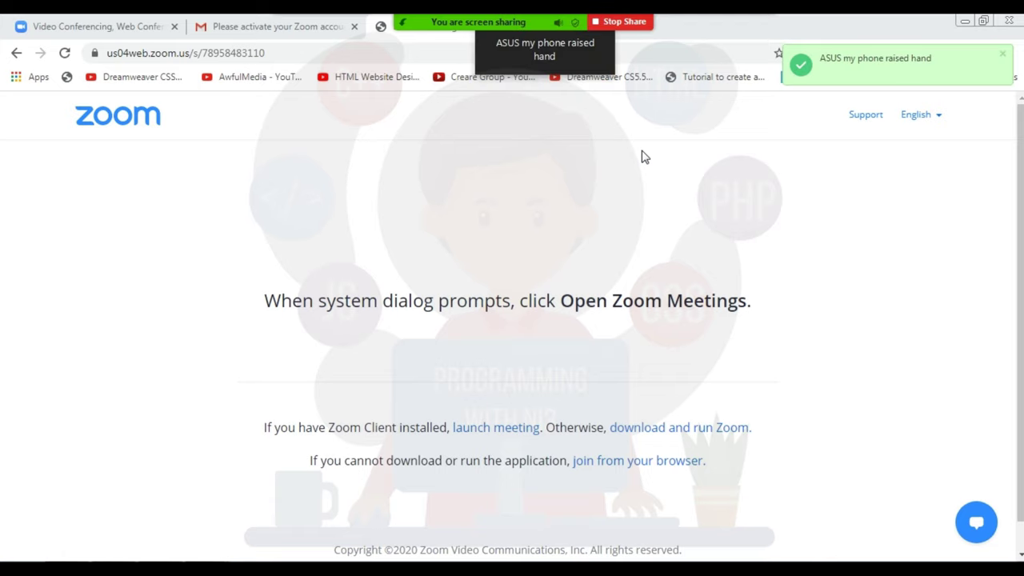
Step: Show the participants list while sharing and lower the guest's raised hand
mouse_move(539, 100)
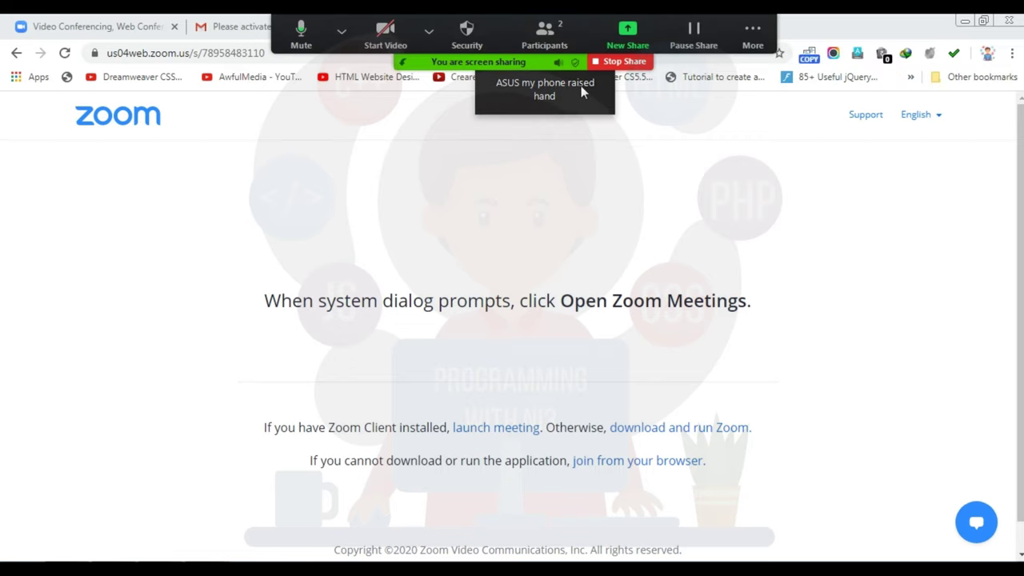
click(550, 33)
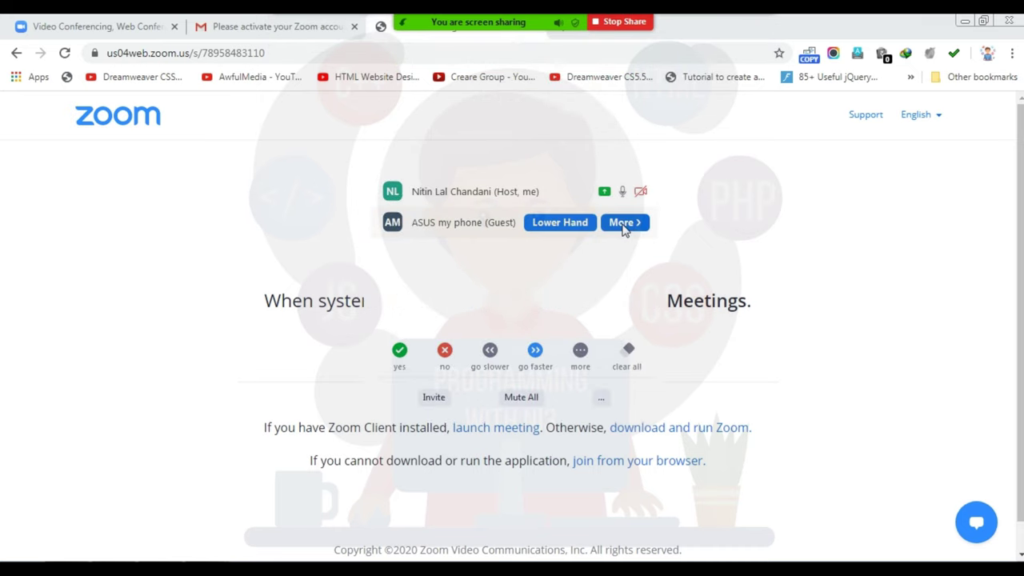
click(564, 225)
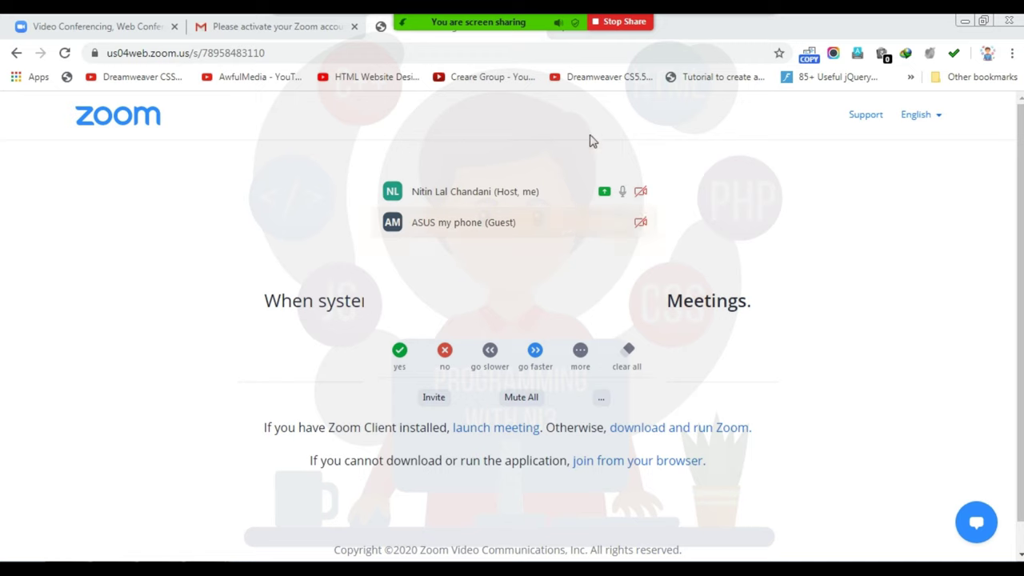
Step: Open the New Share picker and close it without sharing anything
mouse_move(552, 36)
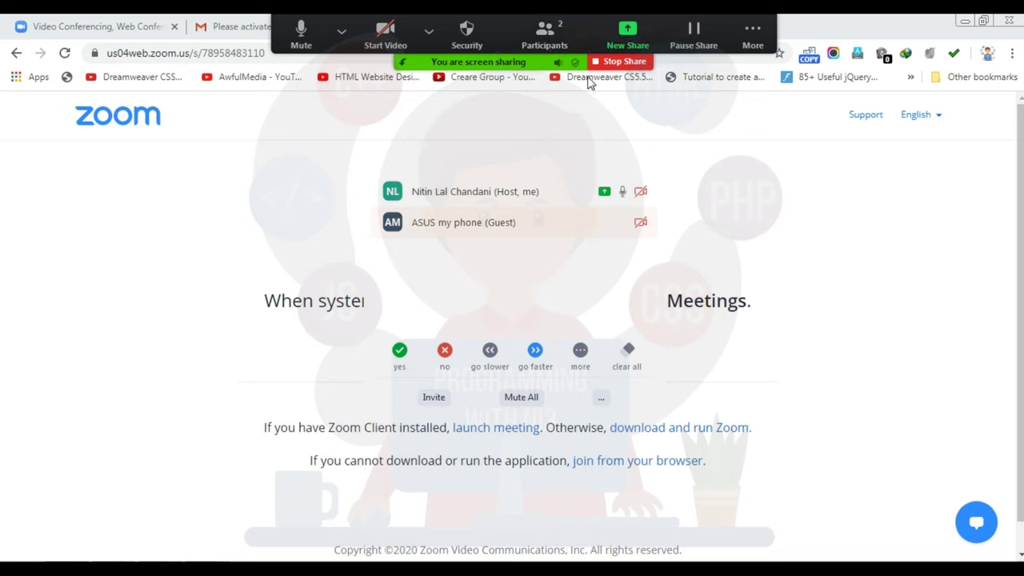
mouse_move(544, 183)
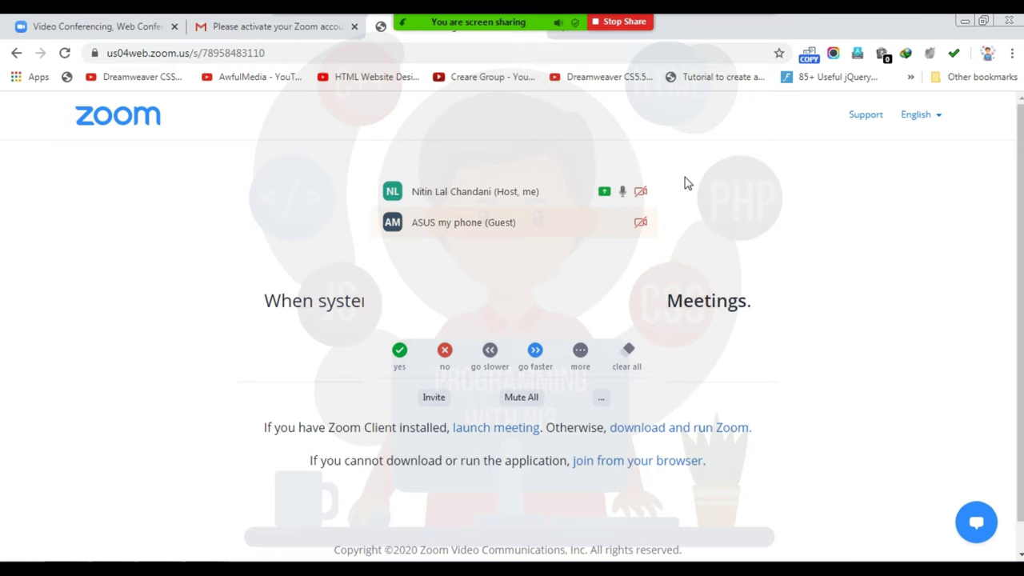
click(628, 36)
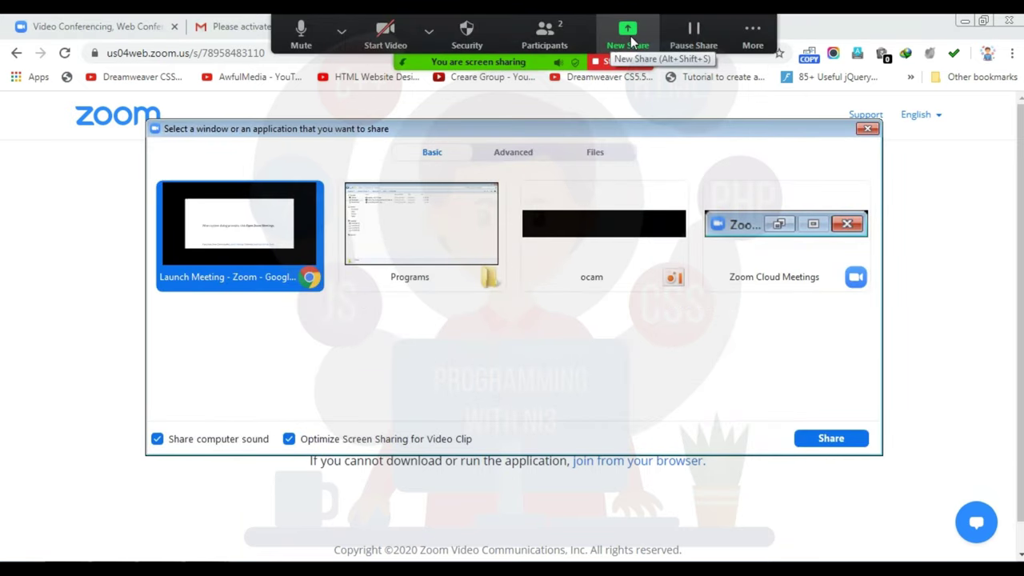
click(871, 130)
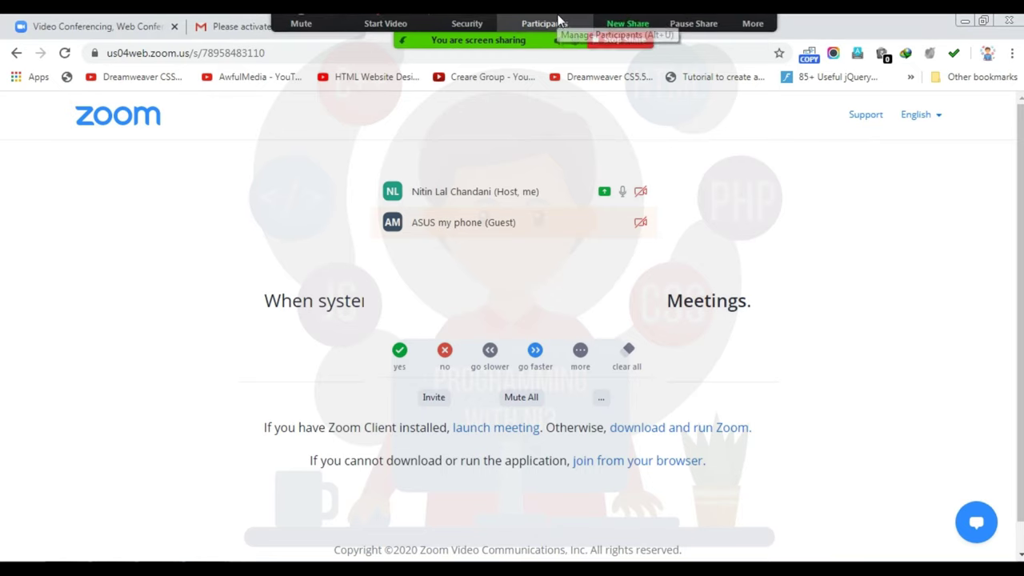
Step: Start recording the meeting with Alt+R and pause the screen share
click(736, 28)
key(alt+r)
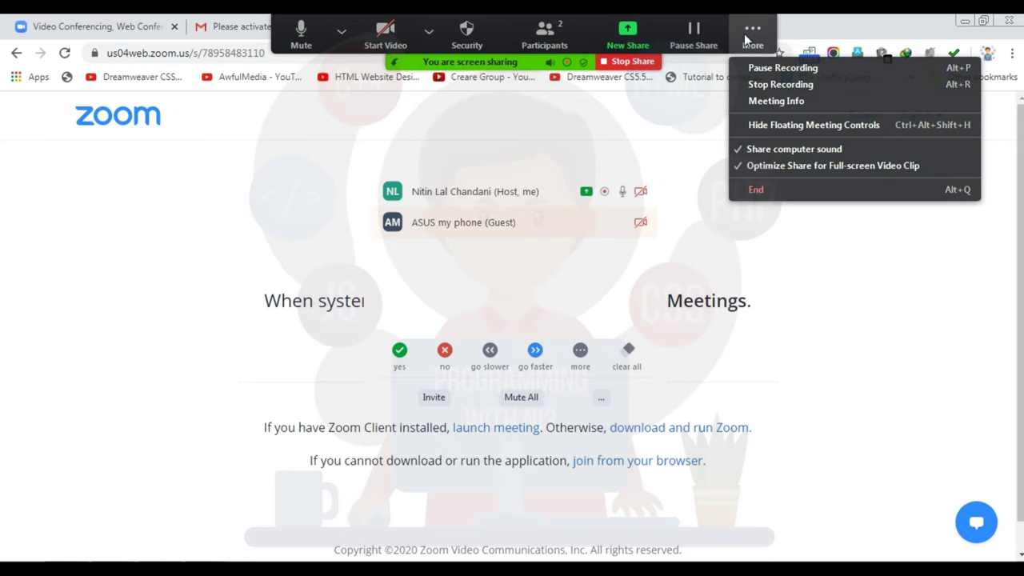
click(428, 32)
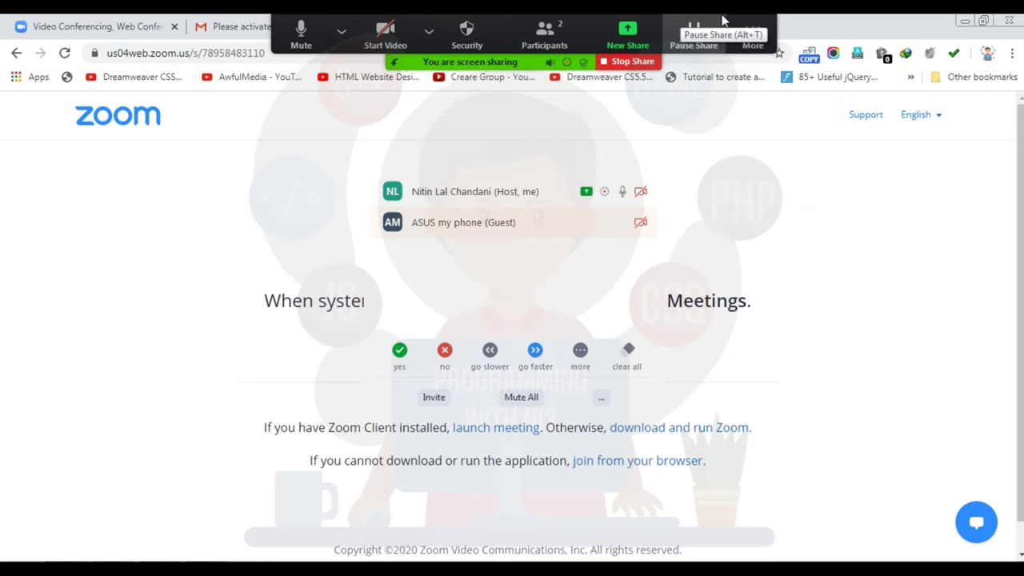
click(755, 26)
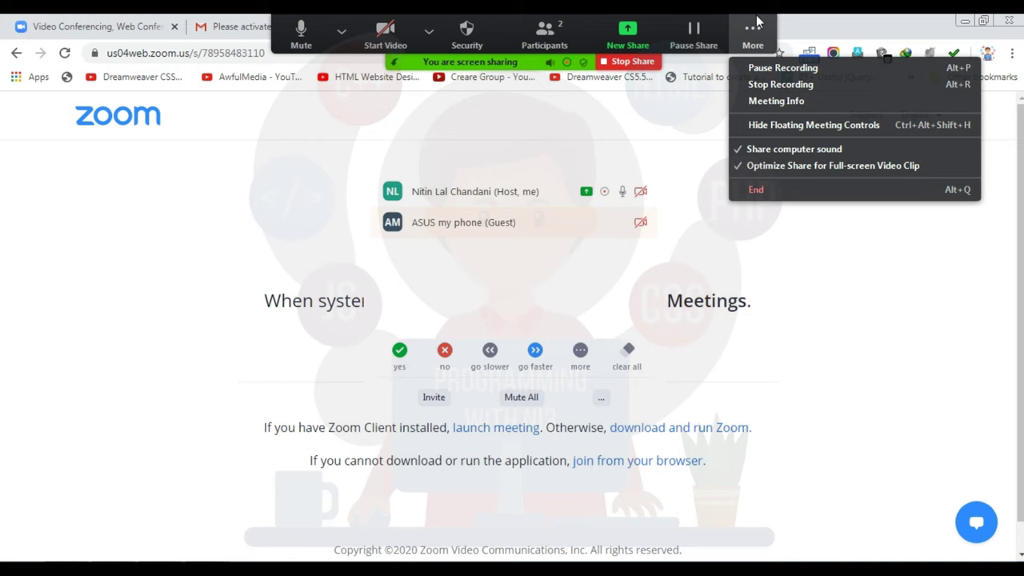
click(694, 36)
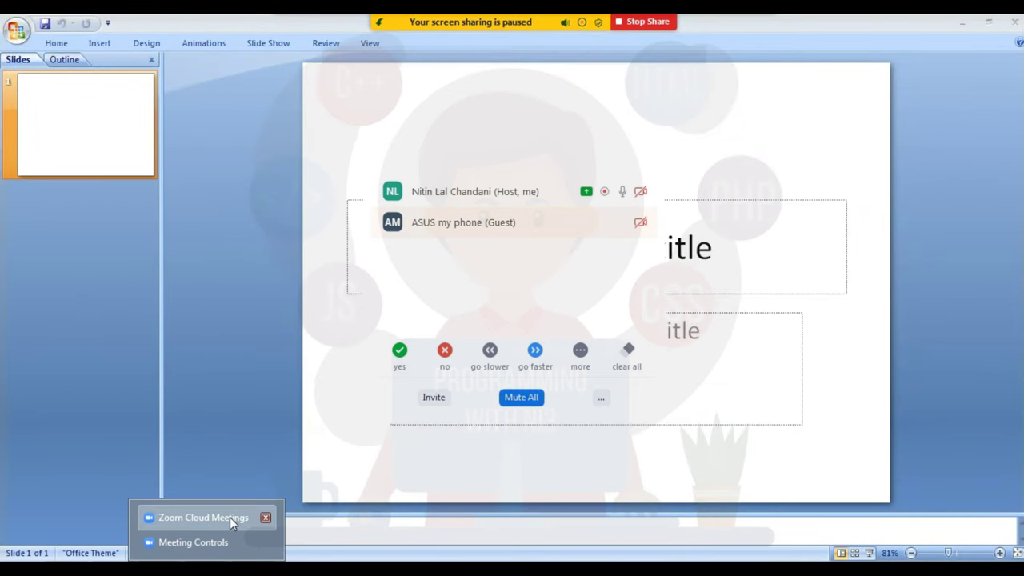
Step: Resume the screen share, leaving participant and audio device options unchanged
click(229, 517)
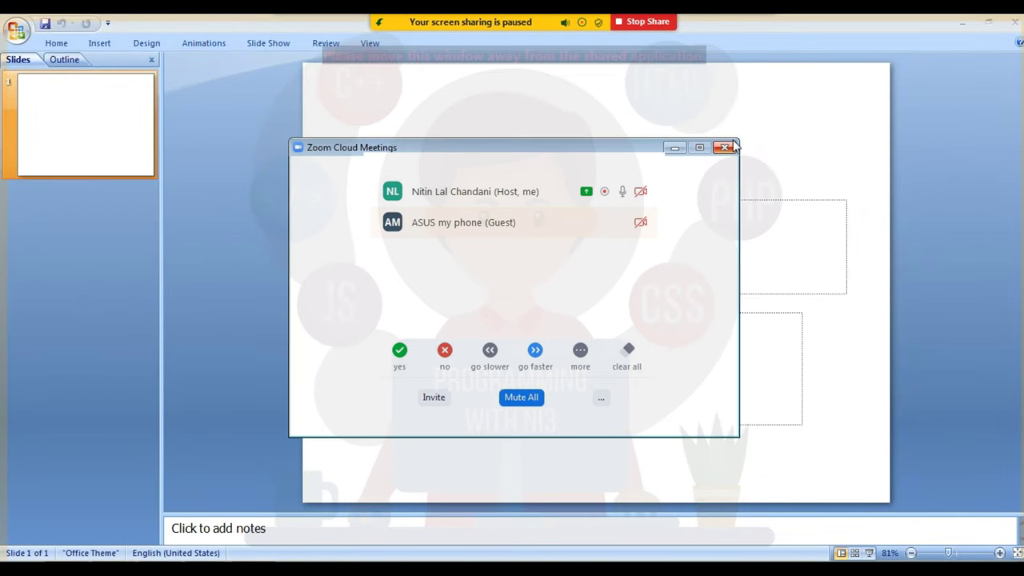
click(724, 147)
click(601, 398)
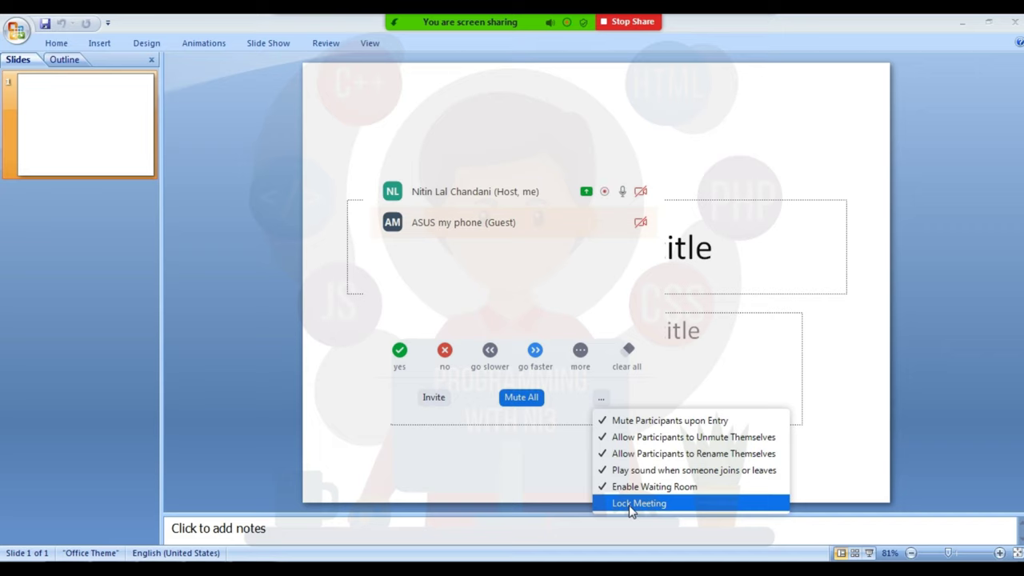
click(605, 270)
mouse_move(390, 20)
click(340, 31)
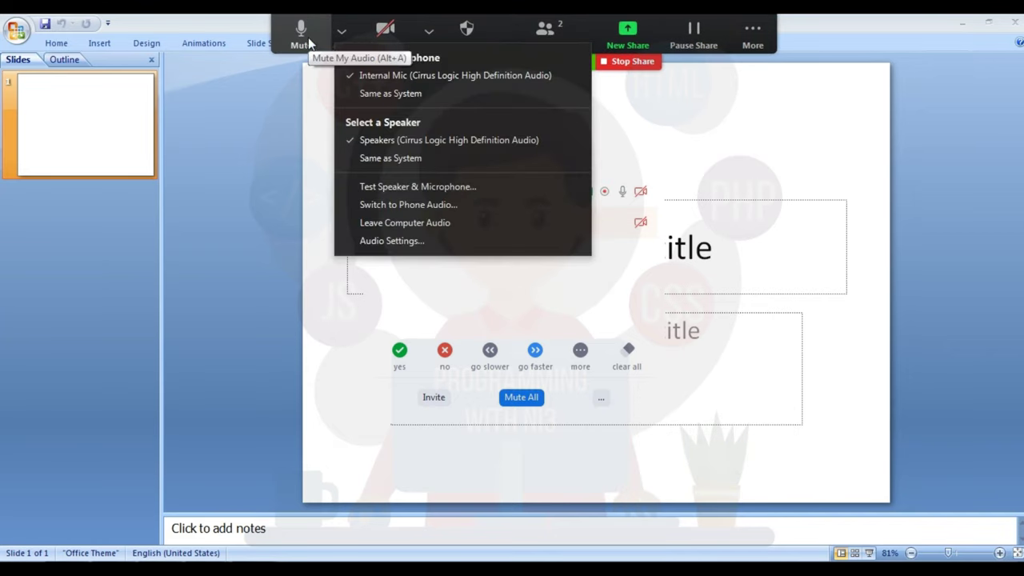
click(525, 92)
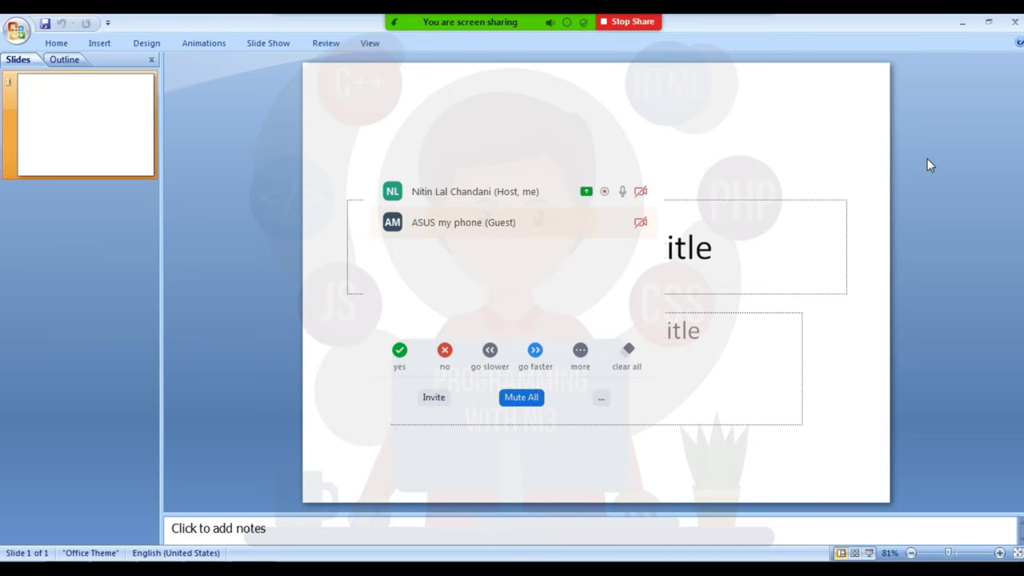
Step: Add two new Title and Content slides so the presentation has three
click(56, 42)
click(136, 84)
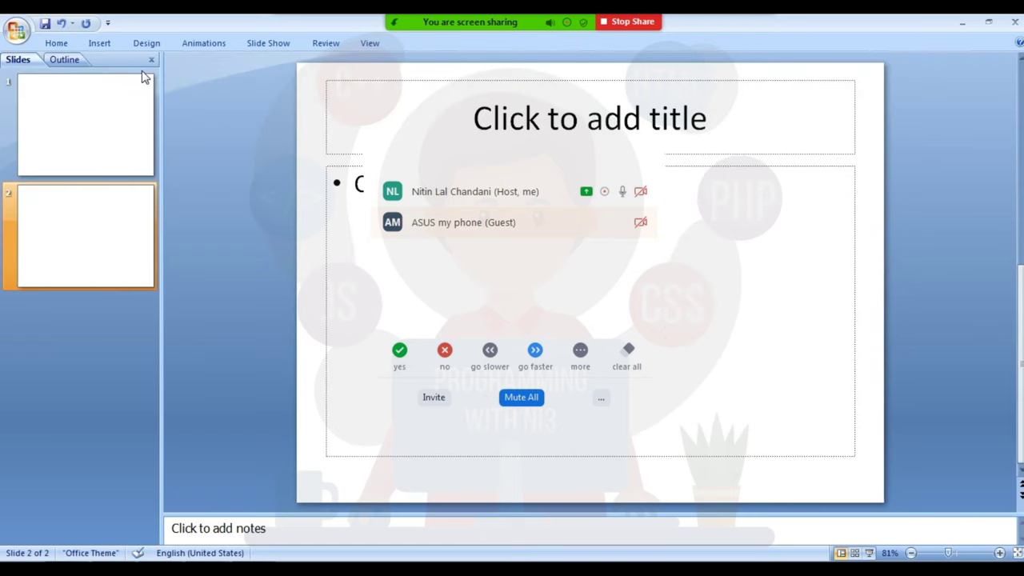
click(58, 41)
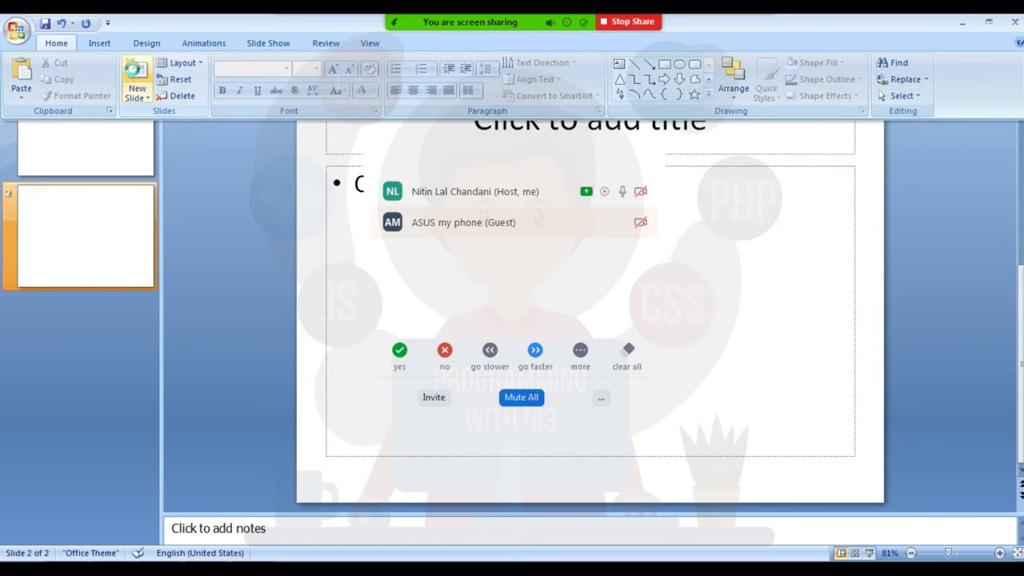
click(136, 82)
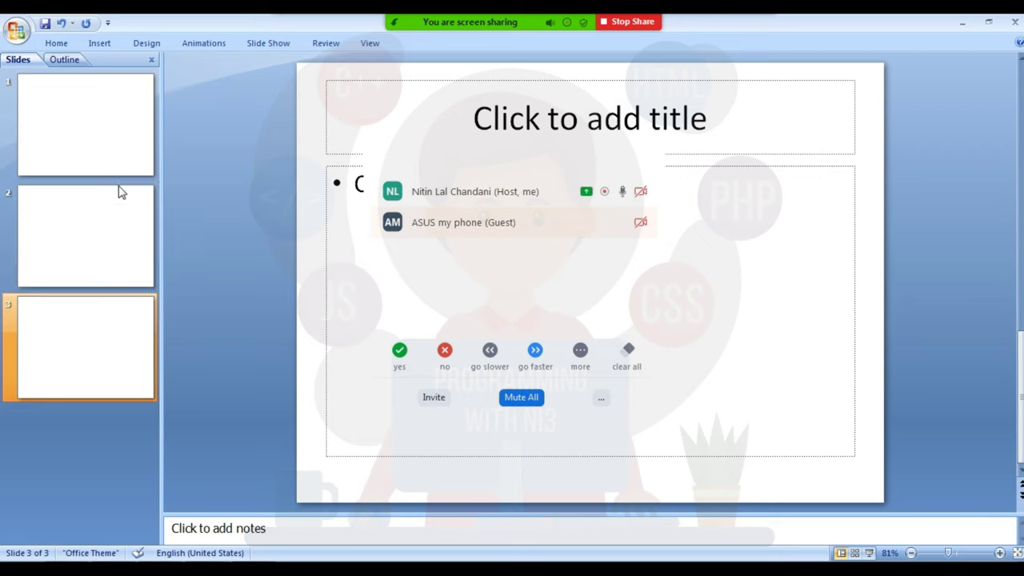
Step: Move the Zoom meeting overlay off the slide and reselect the PowerPoint window to share
click(377, 167)
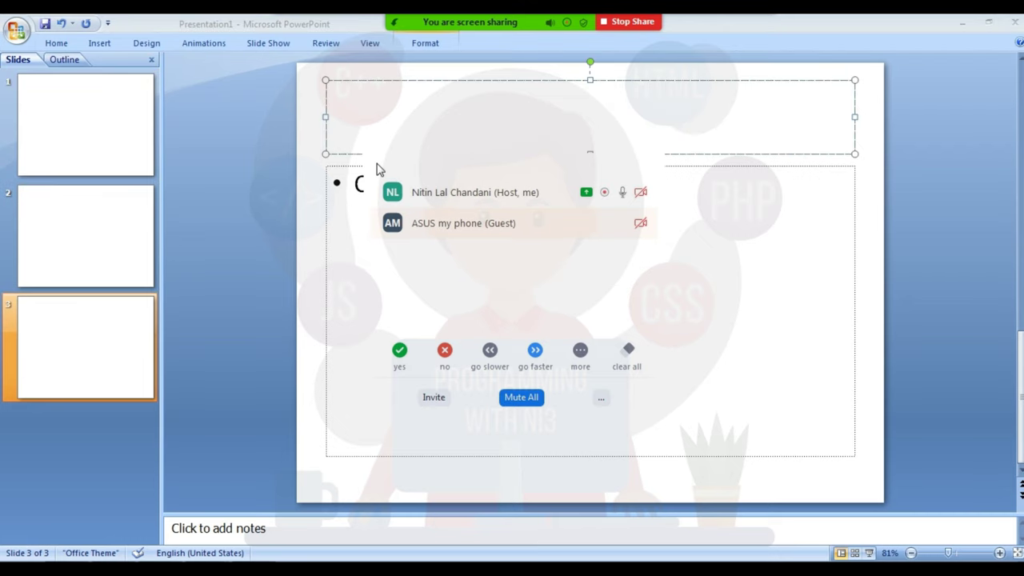
right_click(379, 169)
click(388, 203)
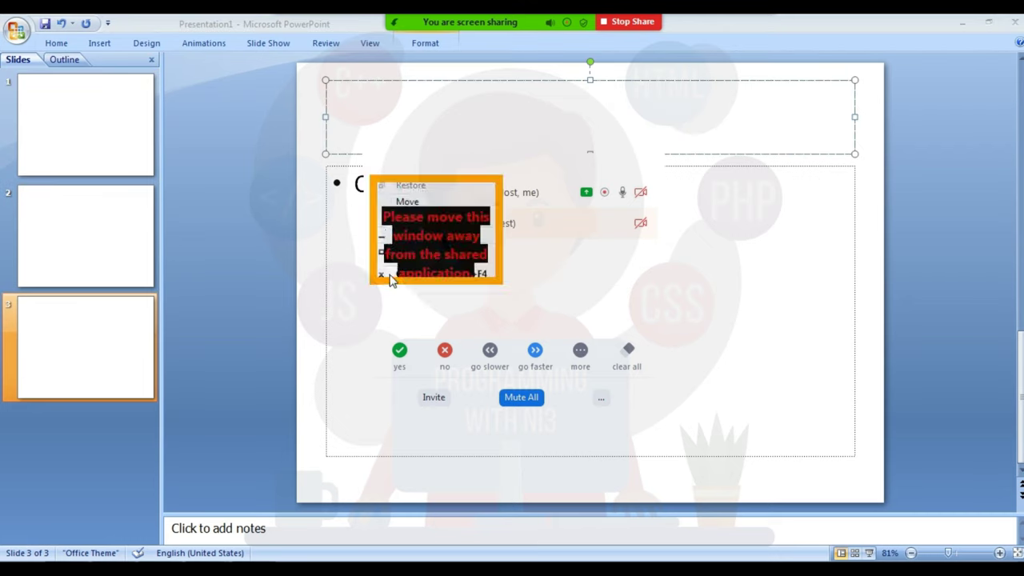
click(392, 280)
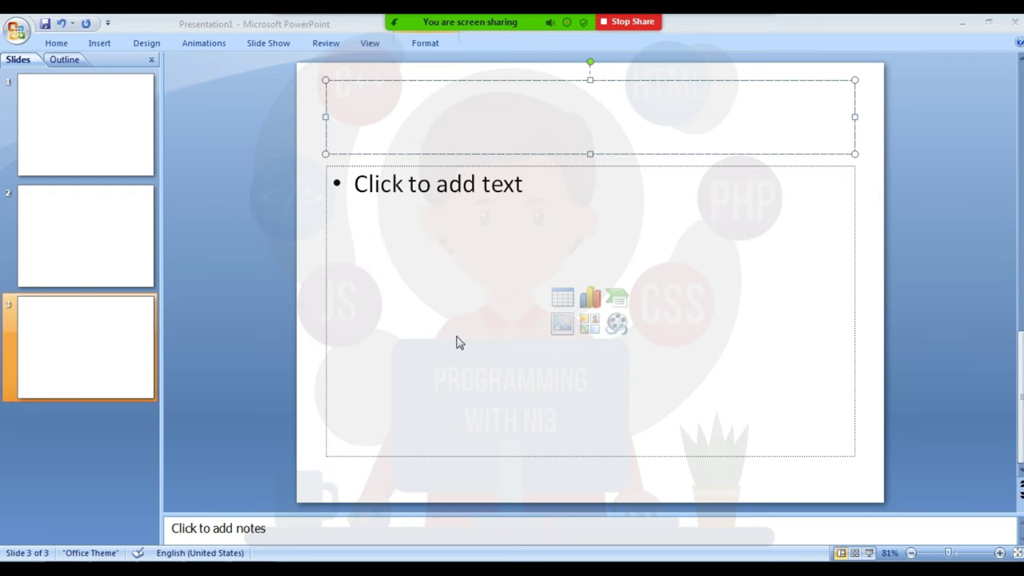
key(alt+shift+s)
click(240, 229)
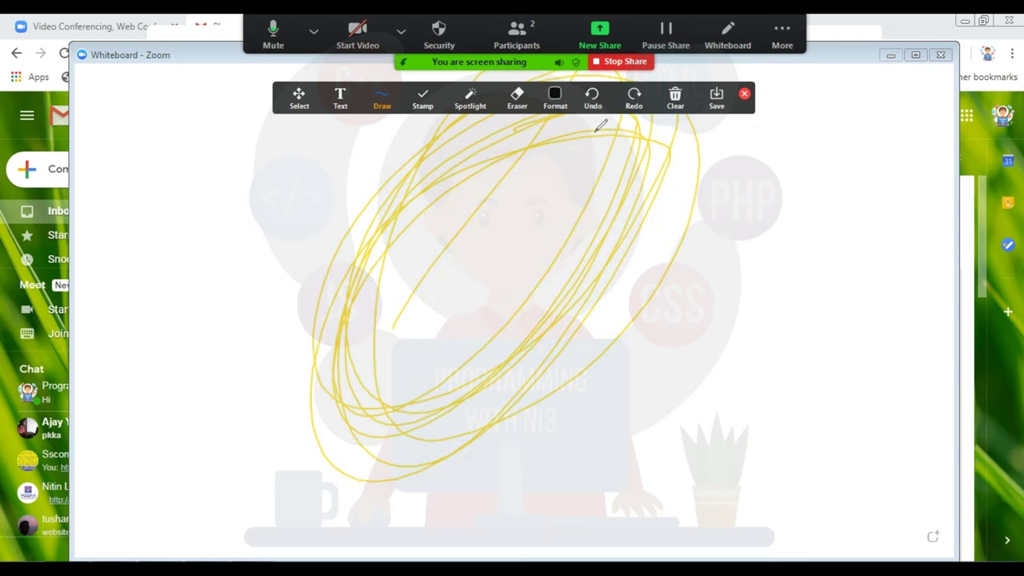
Step: Open the More menu in the floating controls over the scribbled whiteboard share
click(782, 28)
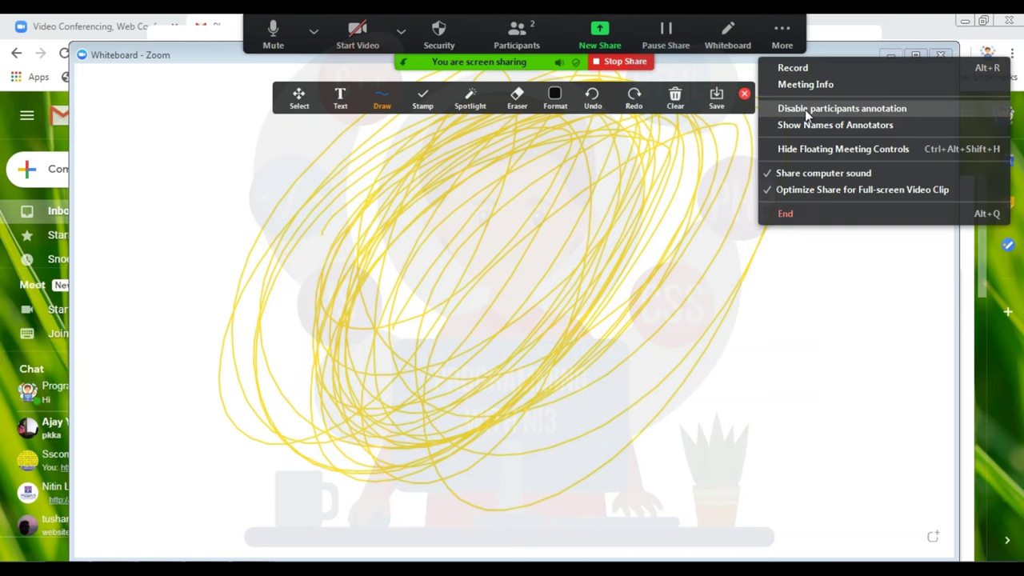
Step: Disable participant annotation and turn on Show Names of Annotators
click(806, 112)
click(784, 40)
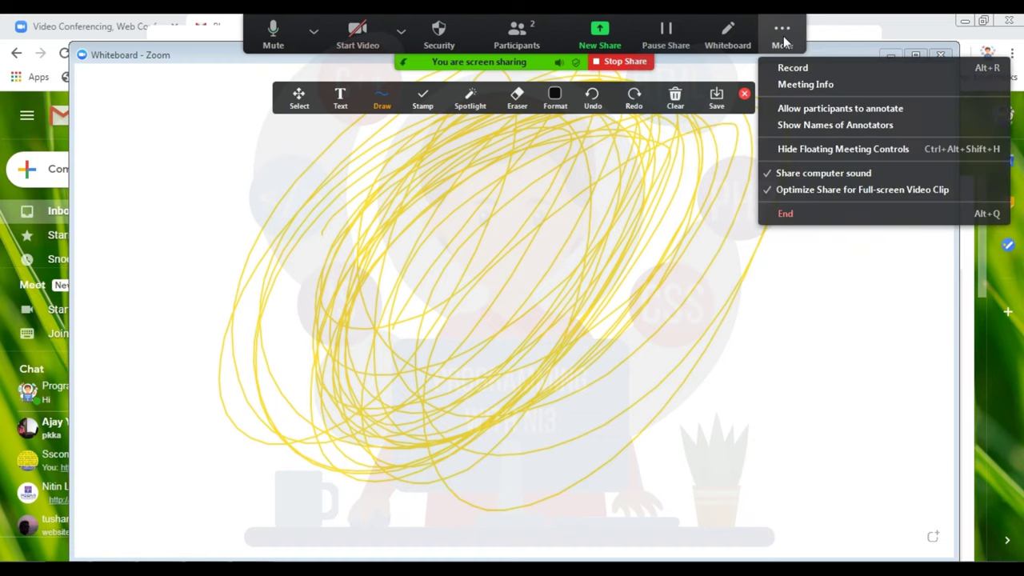
click(796, 127)
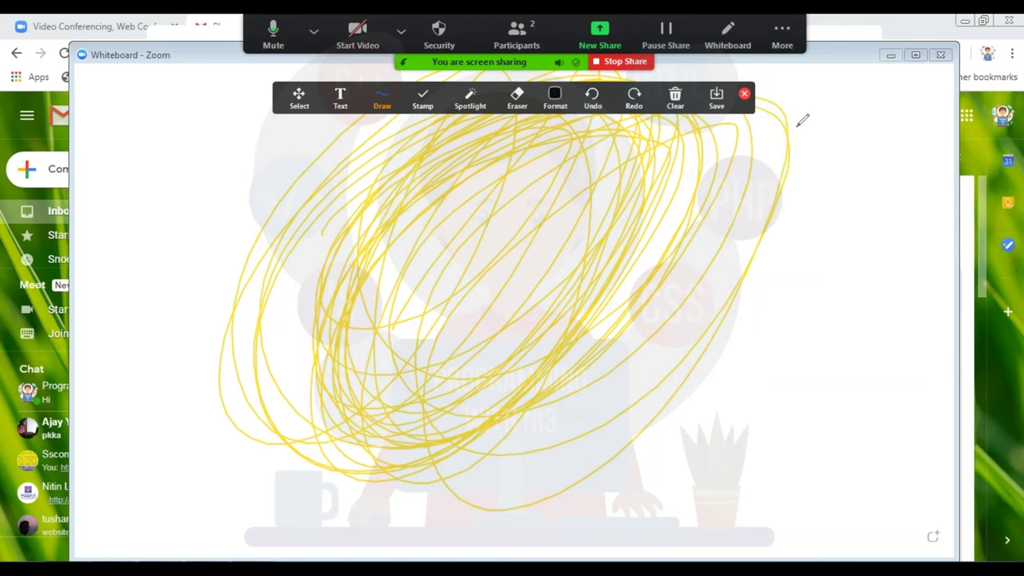
Step: Erase the yellow scribbles from the whiteboard with Clear All Drawings
click(785, 36)
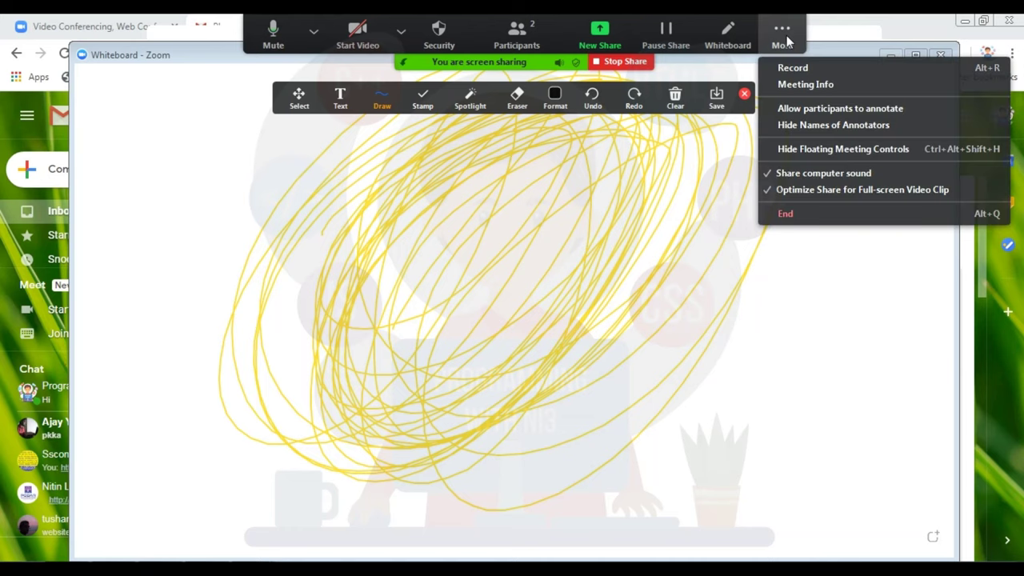
click(764, 107)
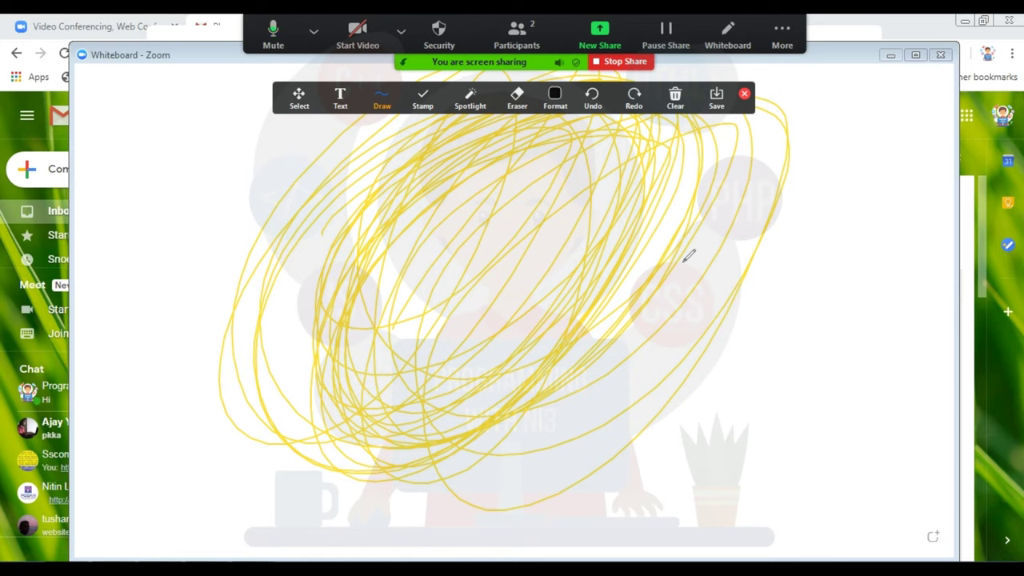
click(675, 97)
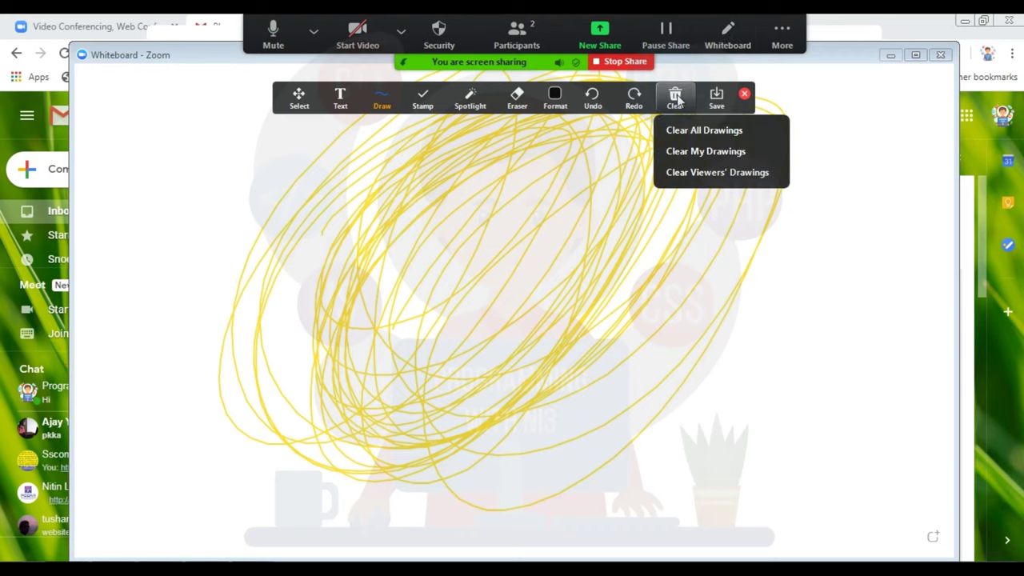
click(712, 134)
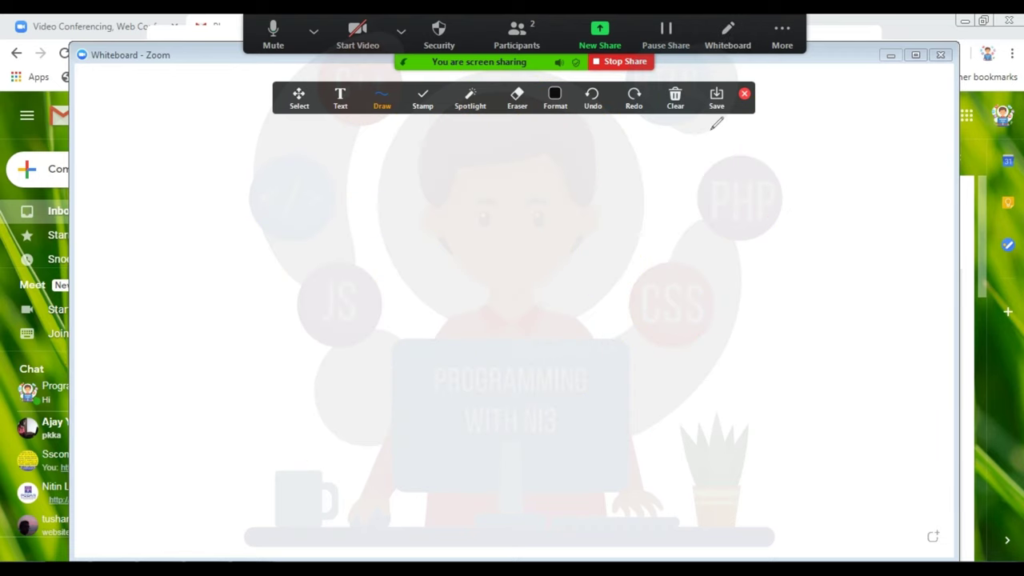
Step: Draw three black freehand strokes on the whiteboard, including a 7-shape and a long loop
mouse_move(412, 216)
mouse_down()
mouse_move(484, 210)
mouse_move(395, 316)
mouse_move(570, 204)
mouse_up()
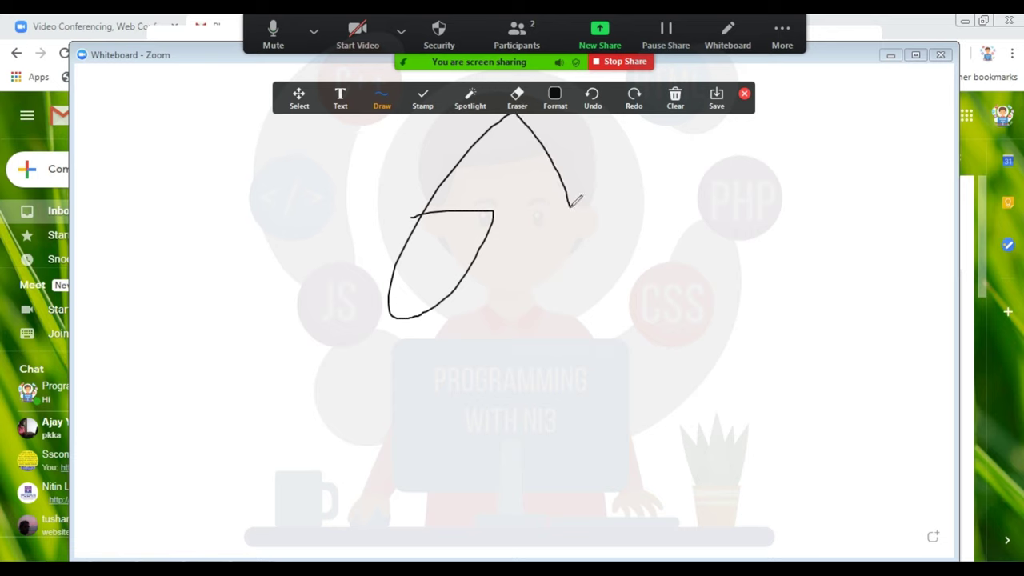
mouse_move(445, 368)
mouse_down()
mouse_move(532, 354)
mouse_move(559, 271)
mouse_move(268, 420)
mouse_move(513, 396)
mouse_move(368, 314)
mouse_move(75, 289)
mouse_move(205, 240)
mouse_move(305, 247)
mouse_move(248, 448)
mouse_move(388, 309)
mouse_move(581, 307)
mouse_up()
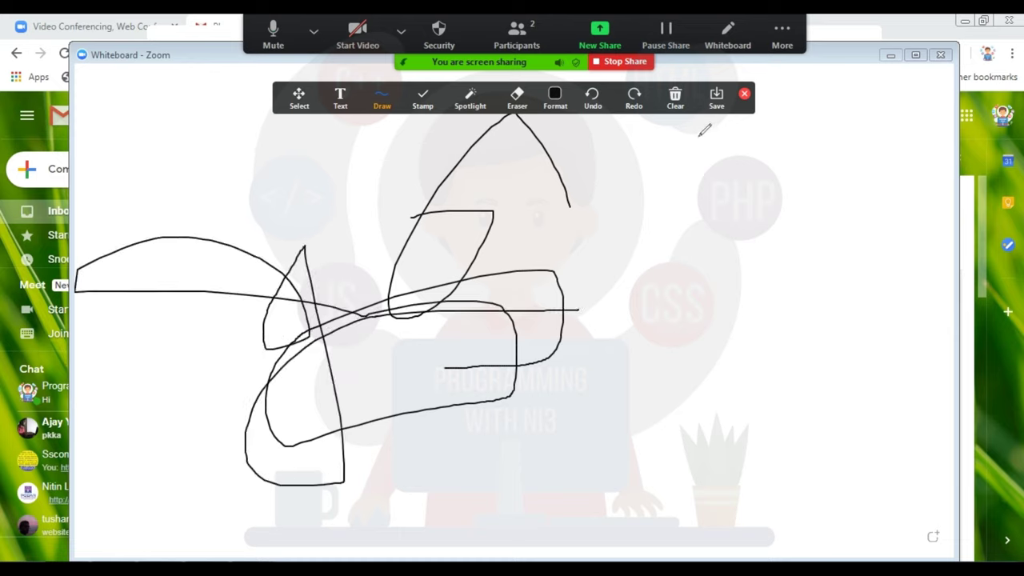
click(721, 39)
click(719, 44)
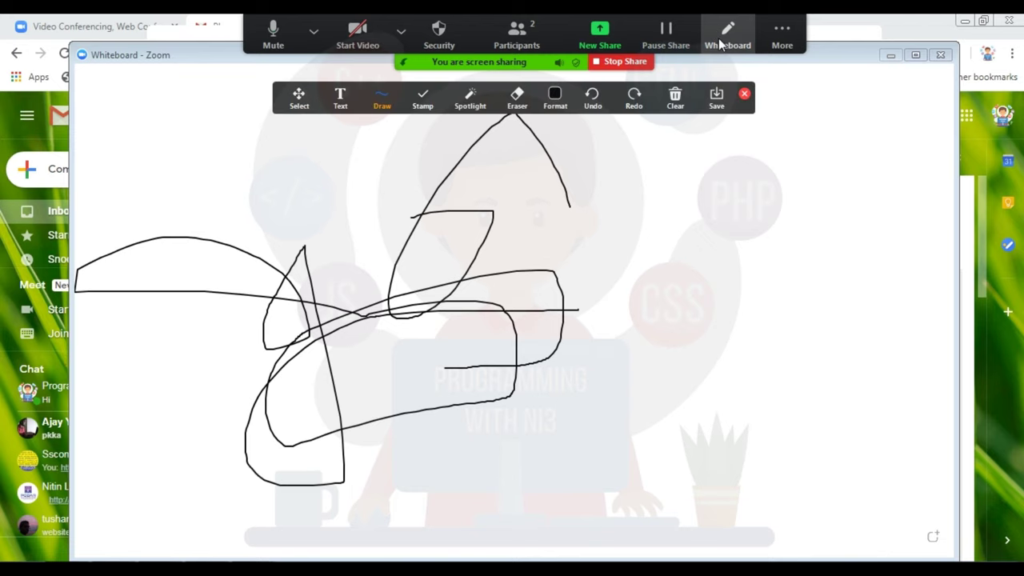
mouse_move(610, 206)
mouse_down()
mouse_move(686, 224)
mouse_move(541, 288)
mouse_move(529, 227)
mouse_move(617, 219)
mouse_up()
Step: Re-enable participant annotation, then disable it again
click(776, 37)
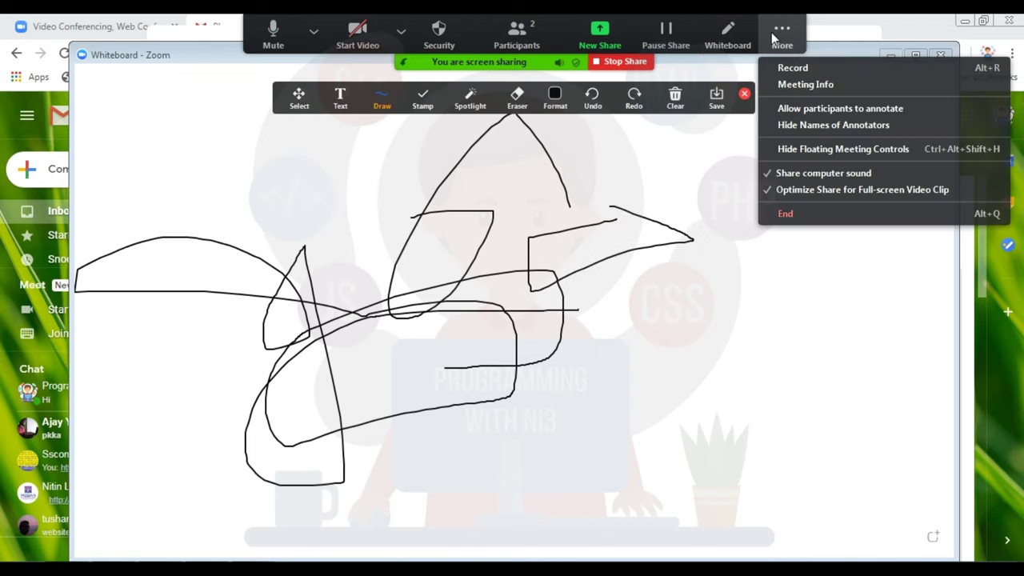
click(810, 106)
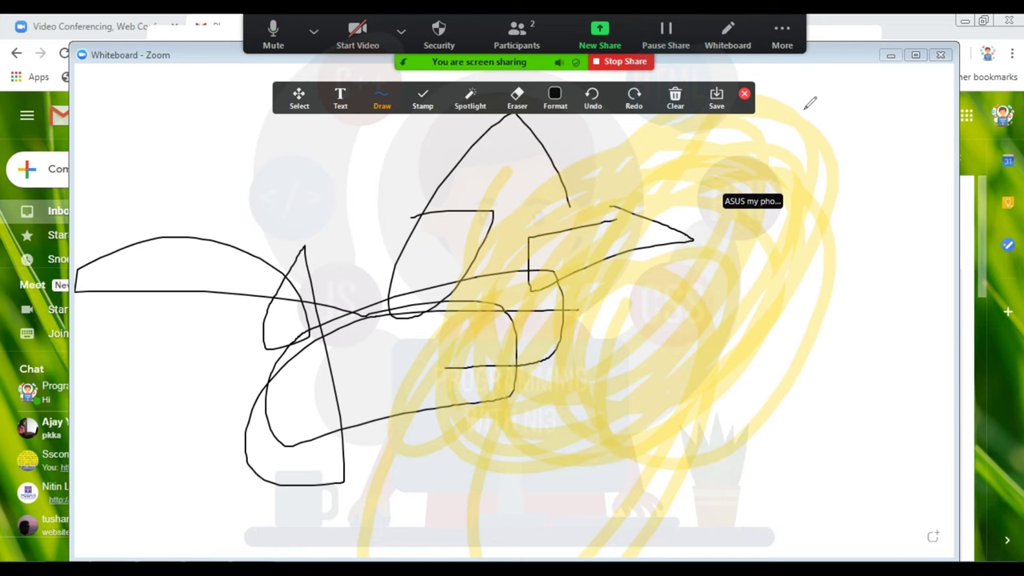
click(783, 36)
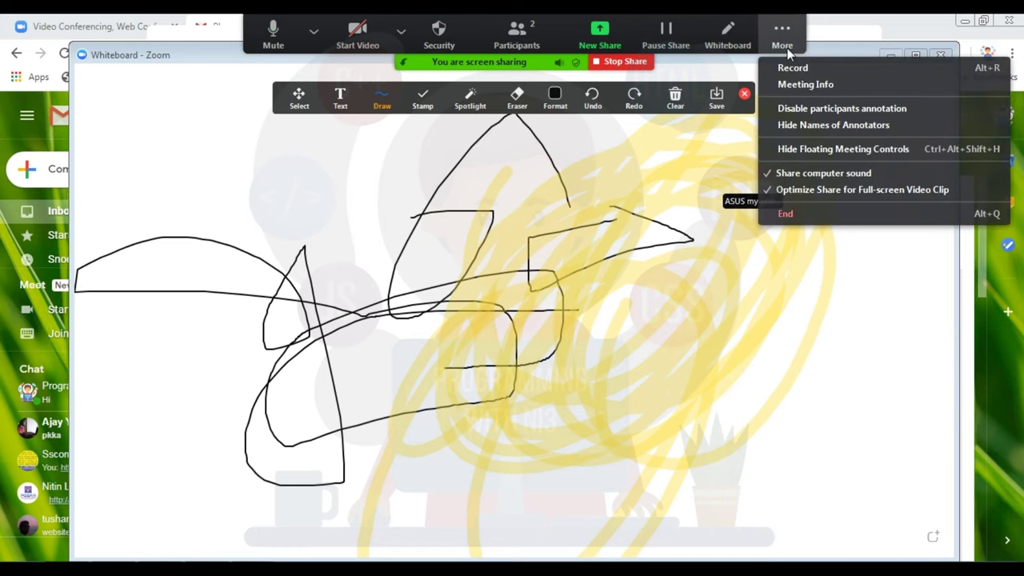
click(789, 110)
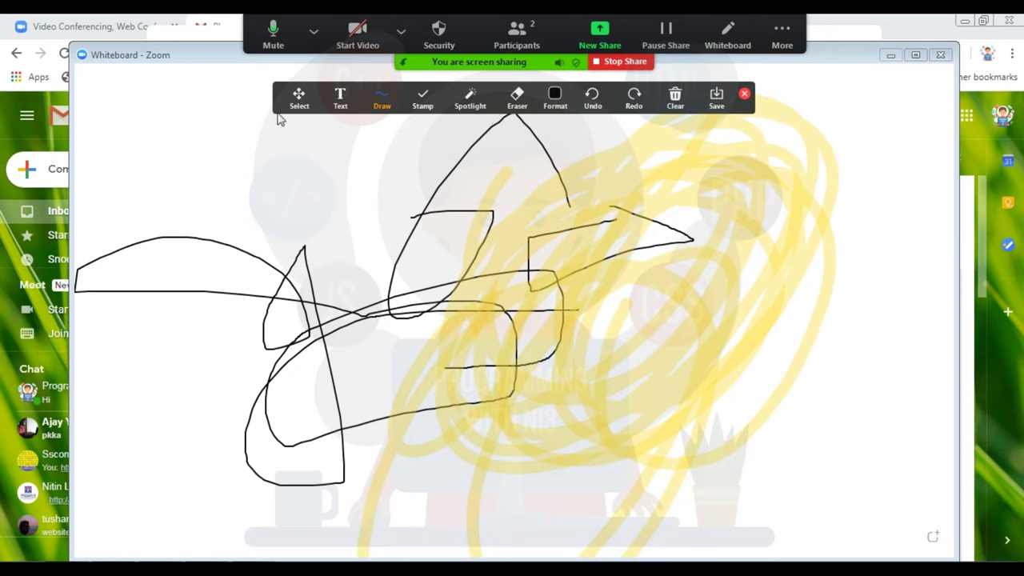
Step: Draw a grey highlighter stroke across the upper-left of the whiteboard
mouse_move(419, 98)
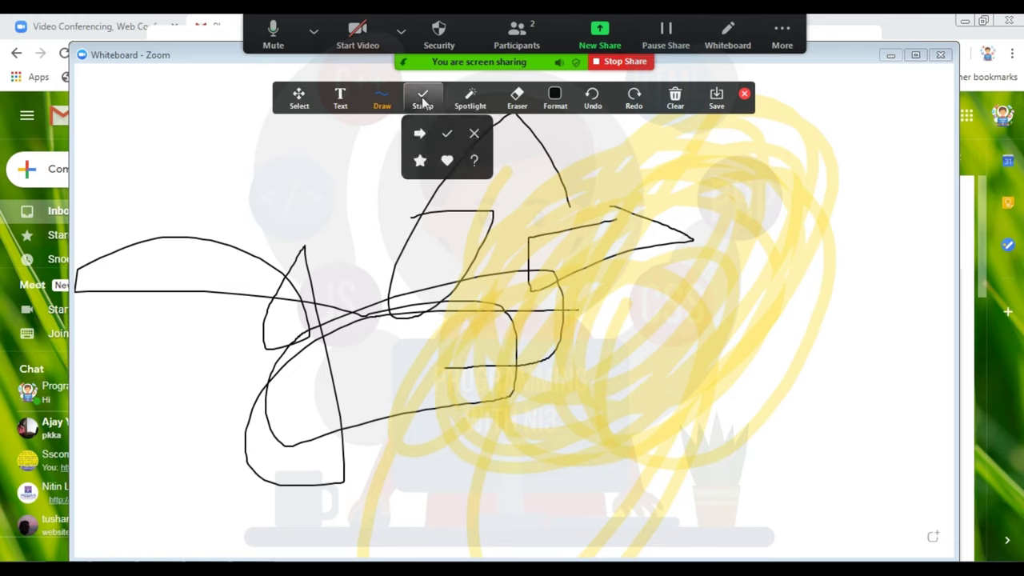
mouse_move(554, 102)
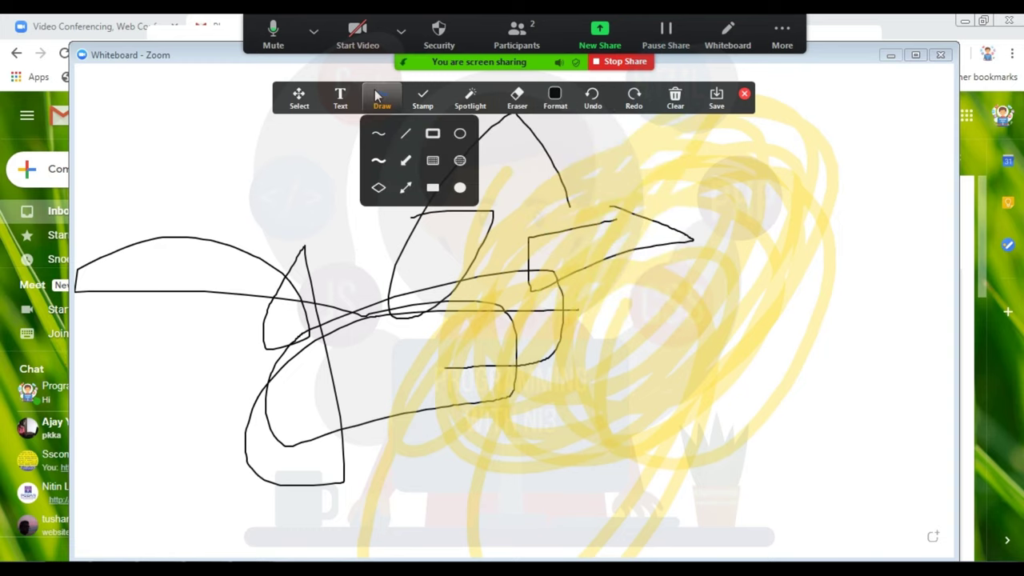
mouse_move(380, 104)
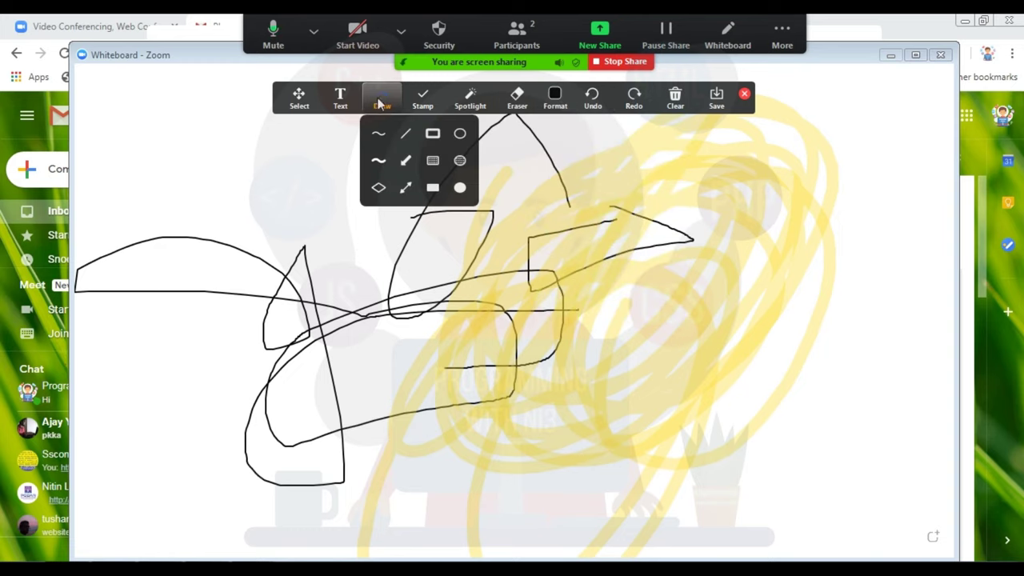
click(380, 164)
mouse_move(293, 152)
mouse_down()
mouse_move(328, 172)
mouse_move(261, 119)
mouse_move(335, 205)
mouse_move(488, 205)
mouse_up()
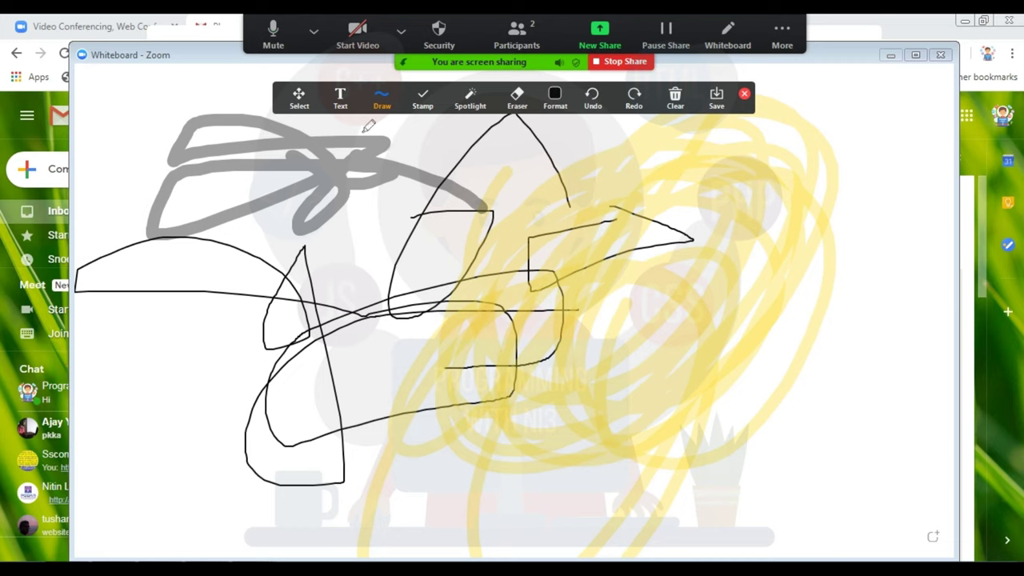
Step: Reposition the grey highlighter stroke using the Select tool
click(298, 96)
mouse_move(317, 160)
mouse_down()
mouse_move(373, 249)
mouse_move(344, 237)
mouse_up()
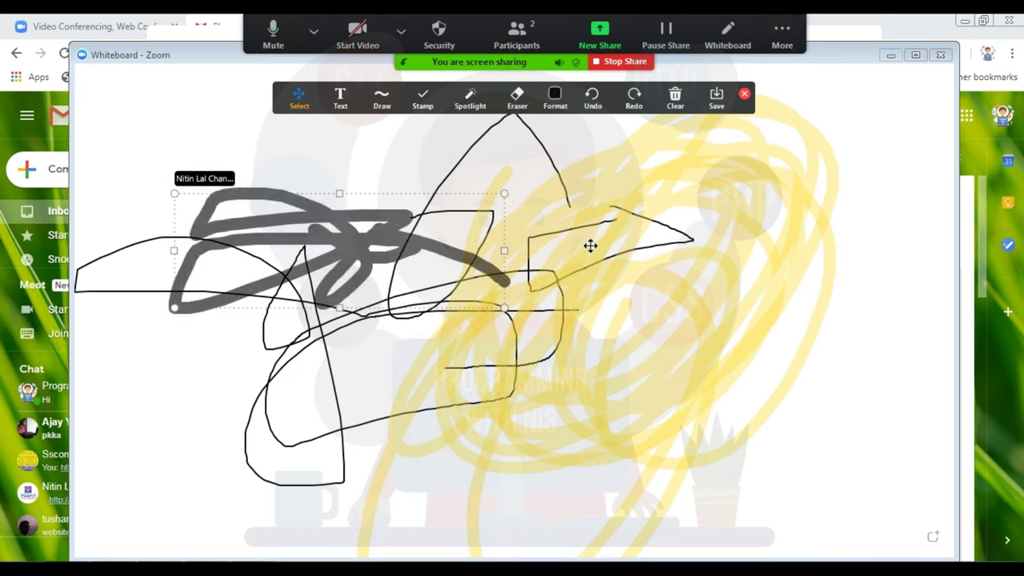
mouse_move(590, 243)
mouse_down()
mouse_move(741, 278)
mouse_move(682, 280)
mouse_up()
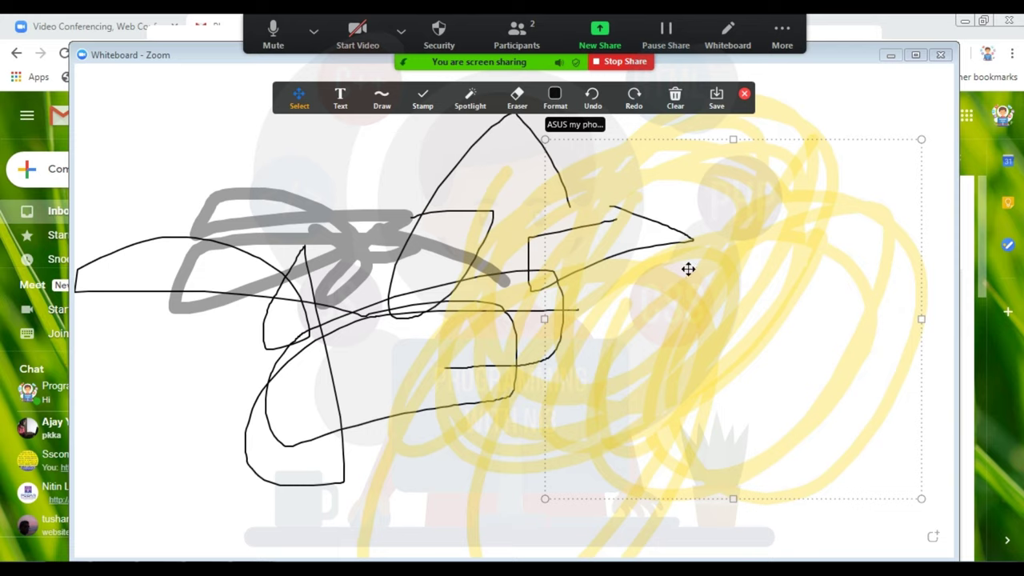
Step: Wipe every black, grey and yellow drawing off the whiteboard with Clear All Drawings
click(675, 98)
click(675, 131)
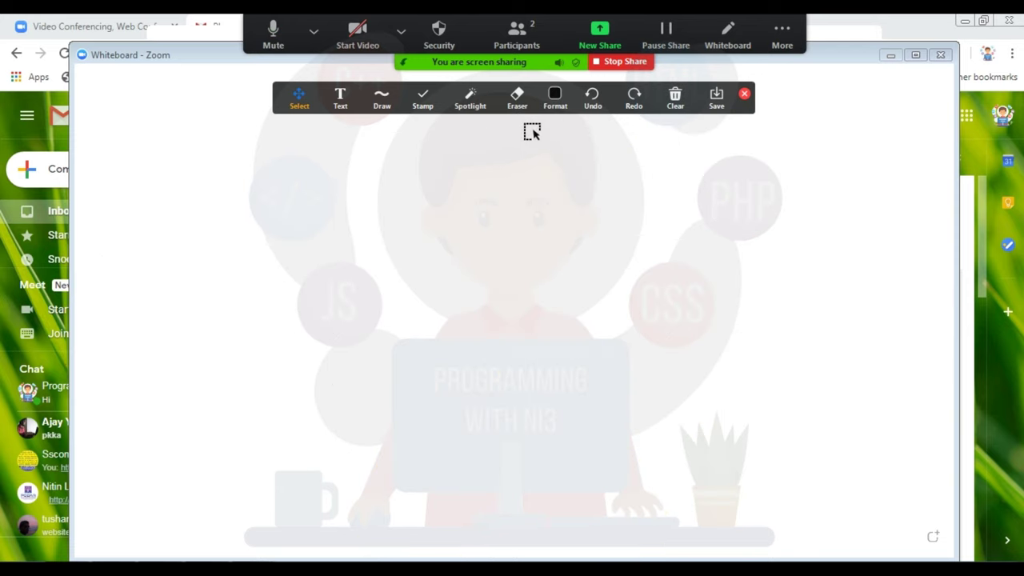
click(789, 30)
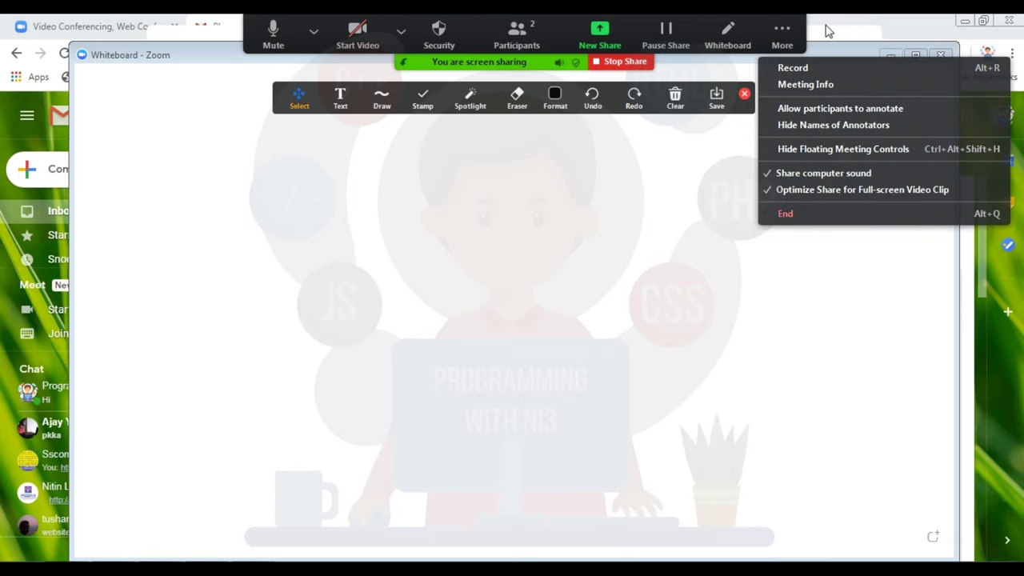
Step: View and close Meeting Info, hide then restore the floating controls, and start New Share
click(794, 84)
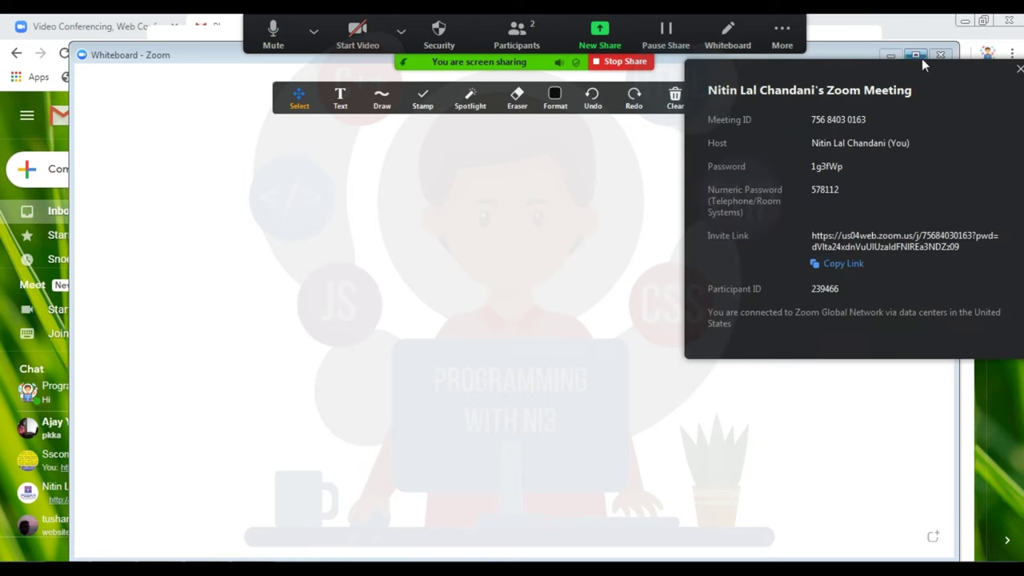
click(1016, 69)
click(780, 46)
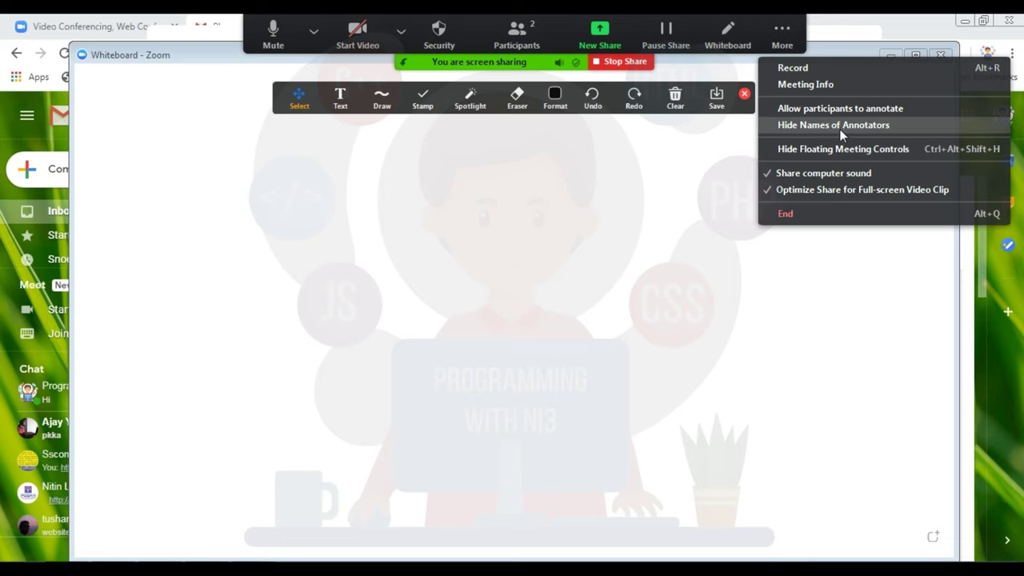
click(793, 155)
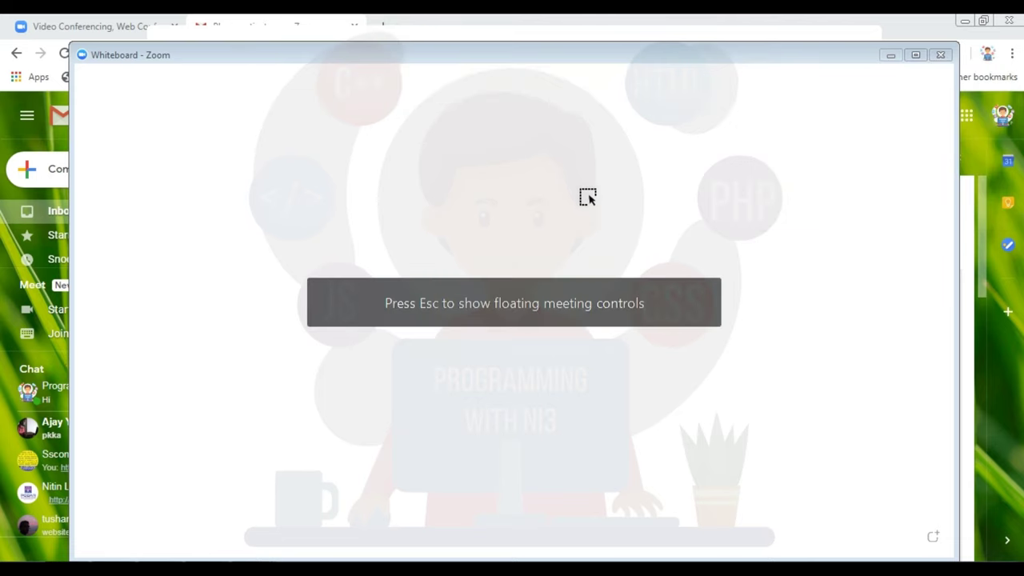
key(Escape)
click(606, 34)
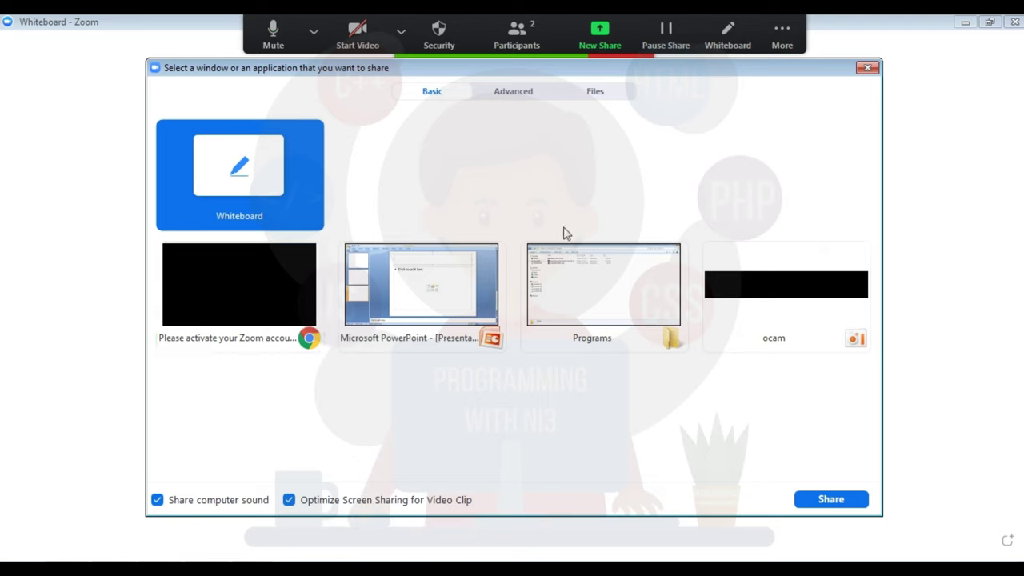
Step: Close the share picker without sharing and stop sharing the whiteboard
click(867, 67)
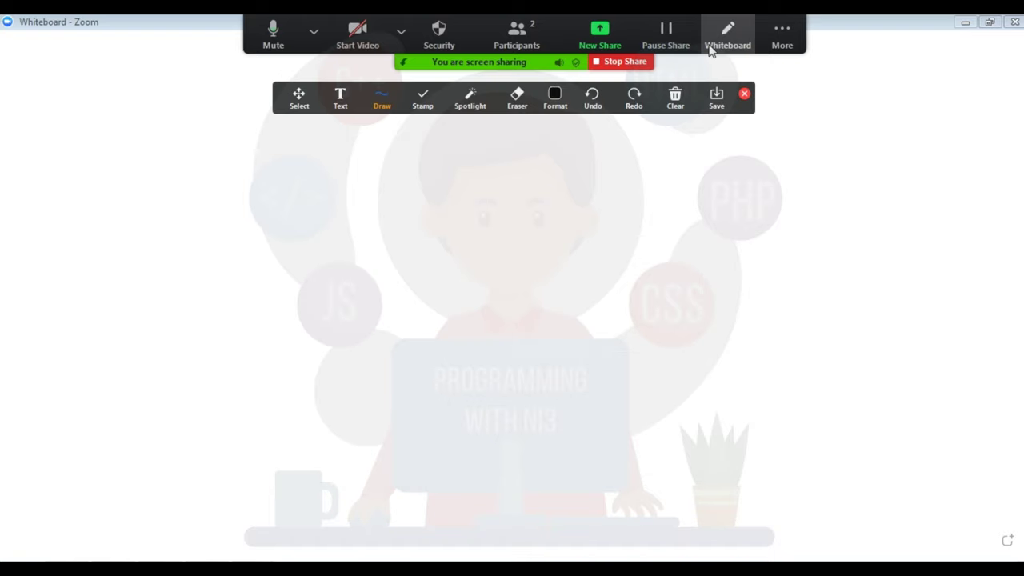
click(613, 62)
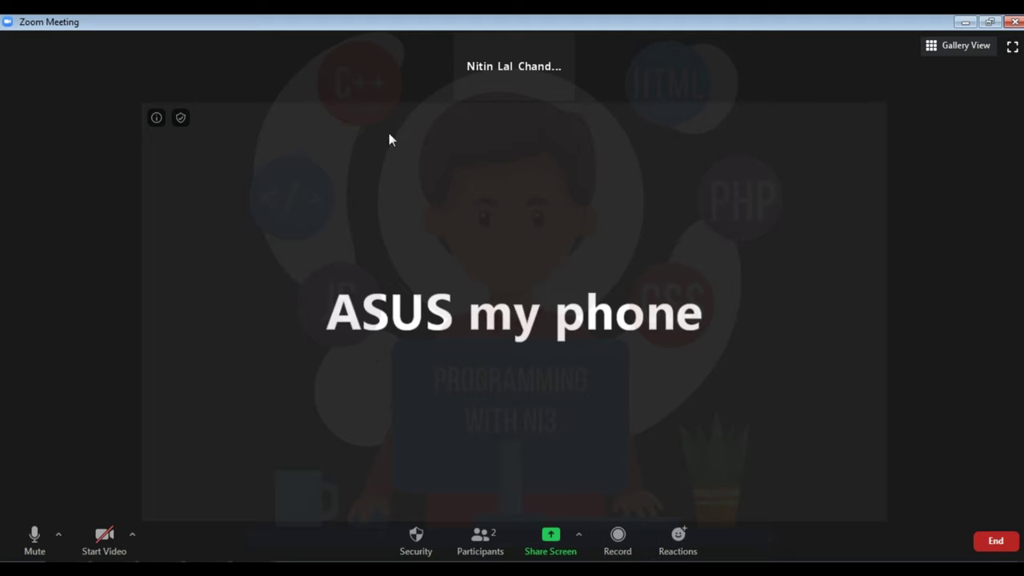
Step: Show the participant list, switch to Gallery View, then back to Speaker View
click(480, 540)
mouse_move(841, 120)
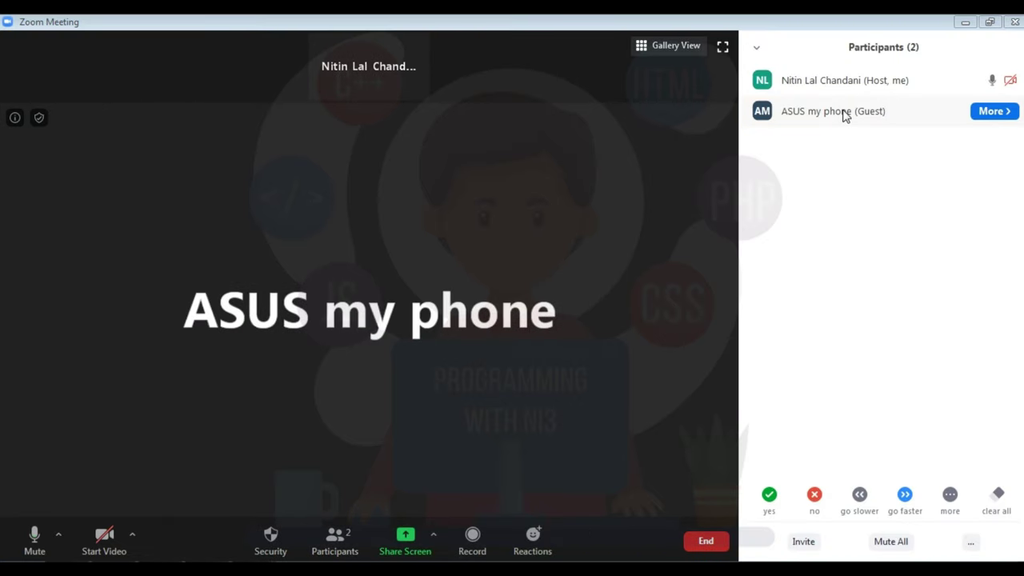
click(665, 46)
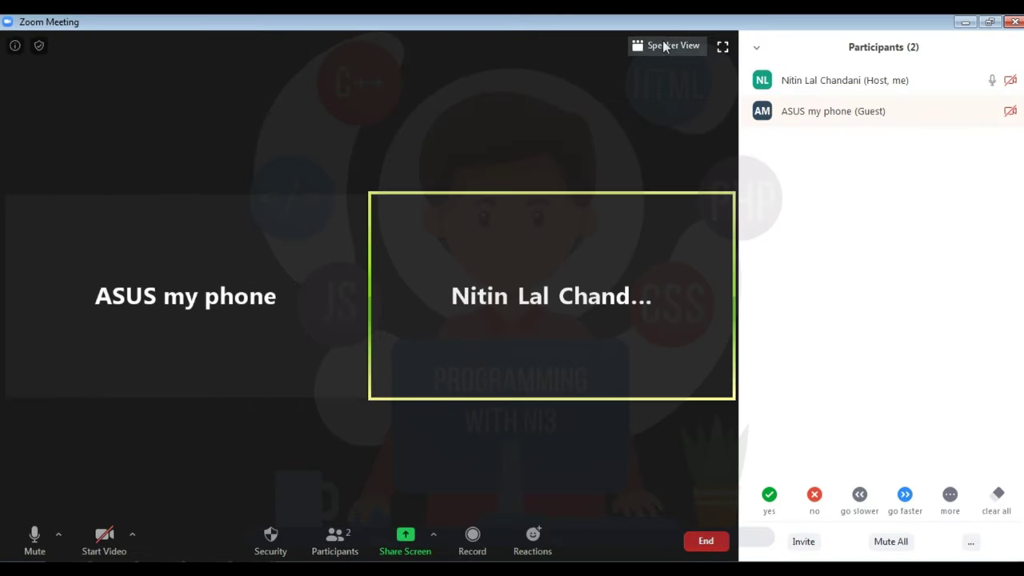
click(664, 46)
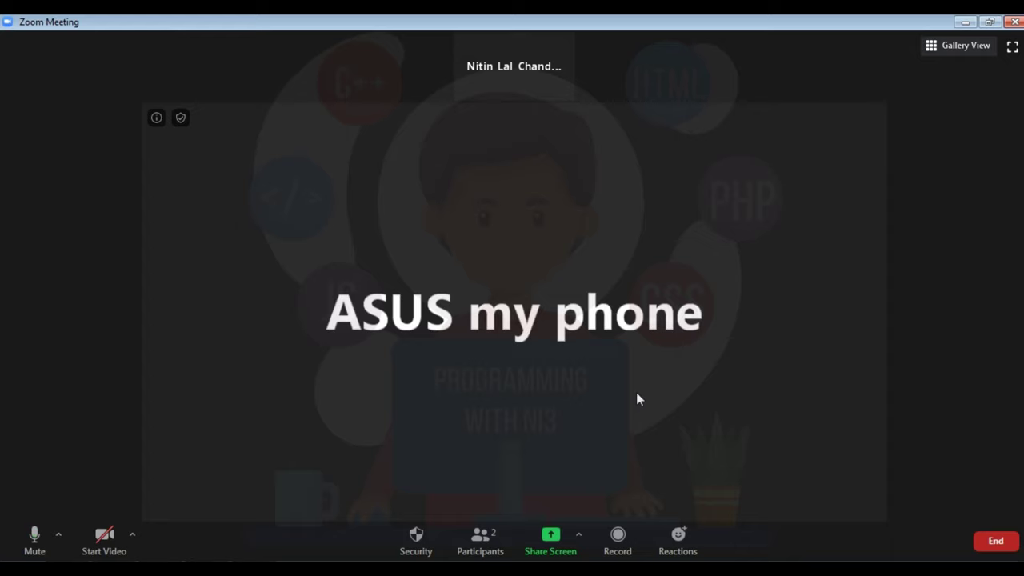
Step: Reopen the participant list with Alt+U and leave the meeting from the End options
key(alt+u)
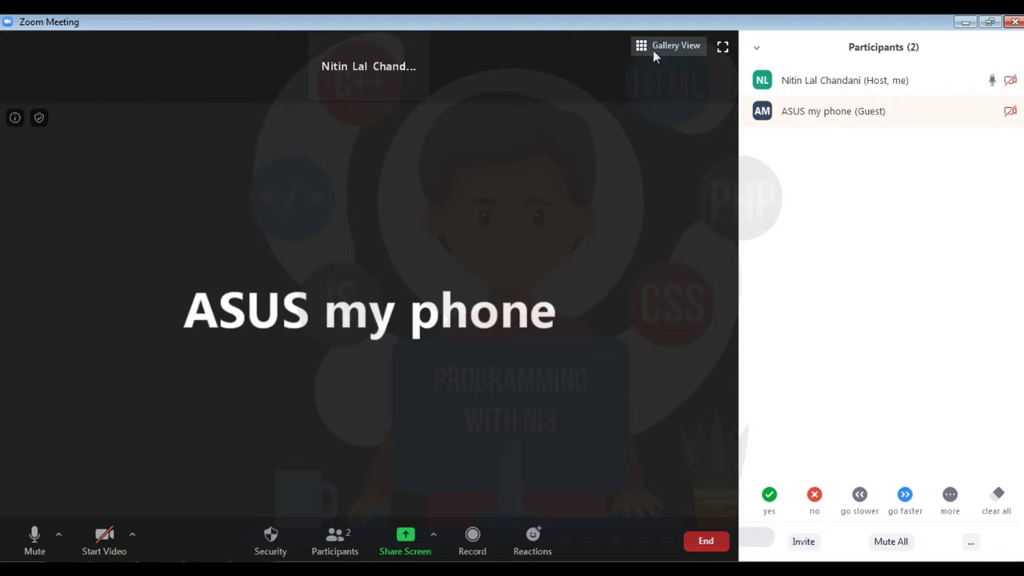
click(708, 544)
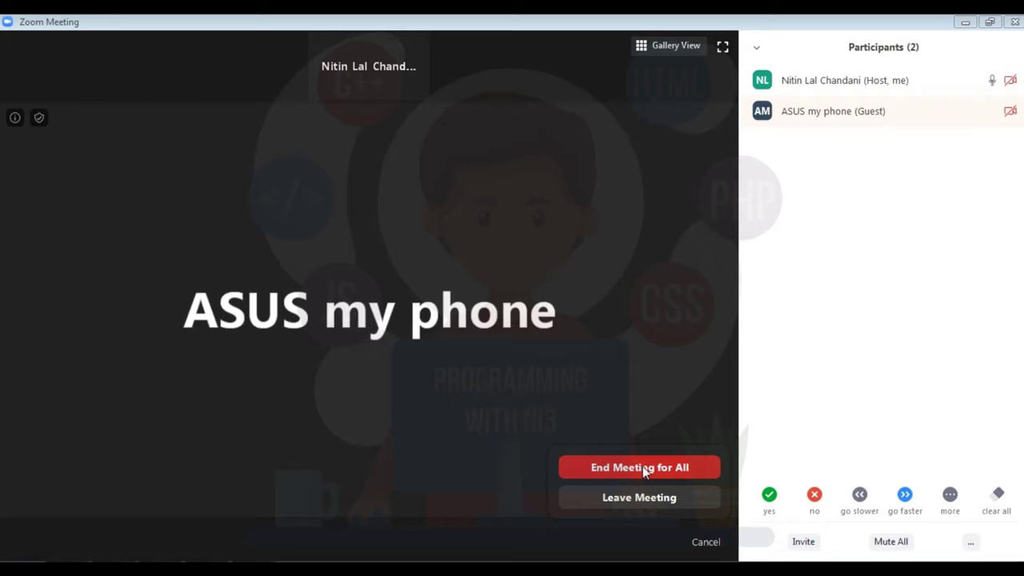
click(613, 499)
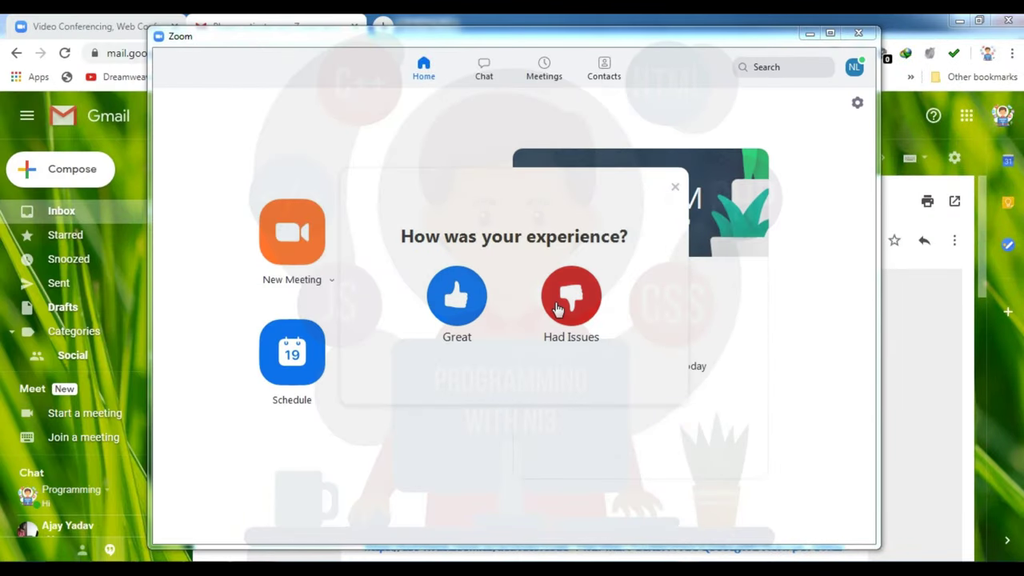
Step: Maximize the Zoom window, view Chat and the scheduled Meetings list, then return Home
click(830, 33)
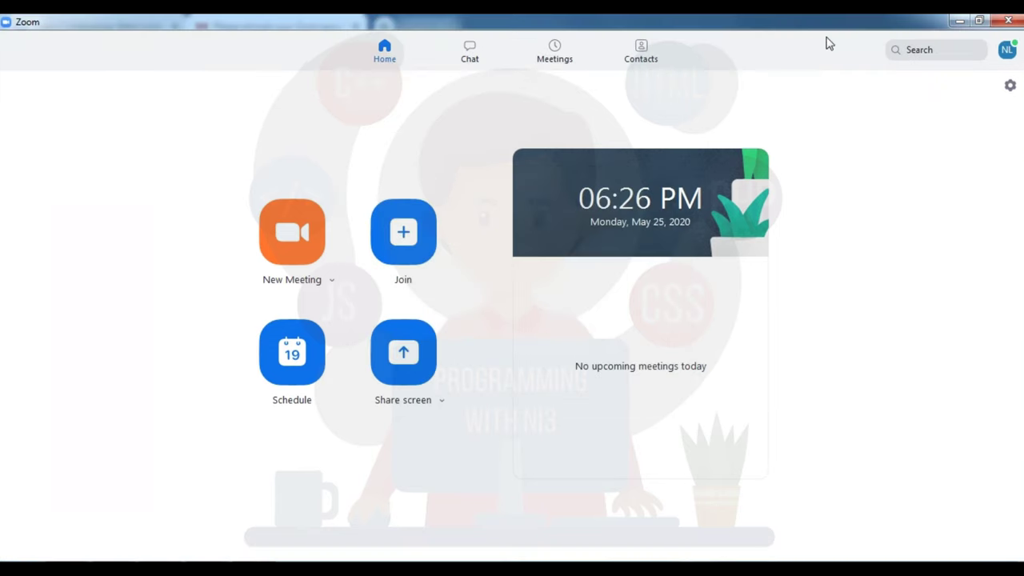
click(471, 53)
click(562, 54)
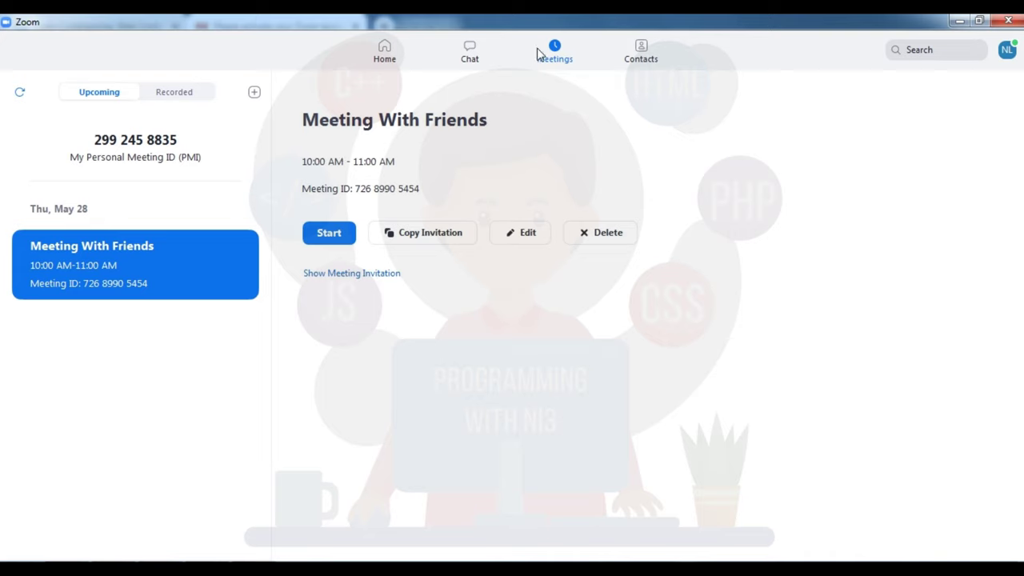
click(468, 65)
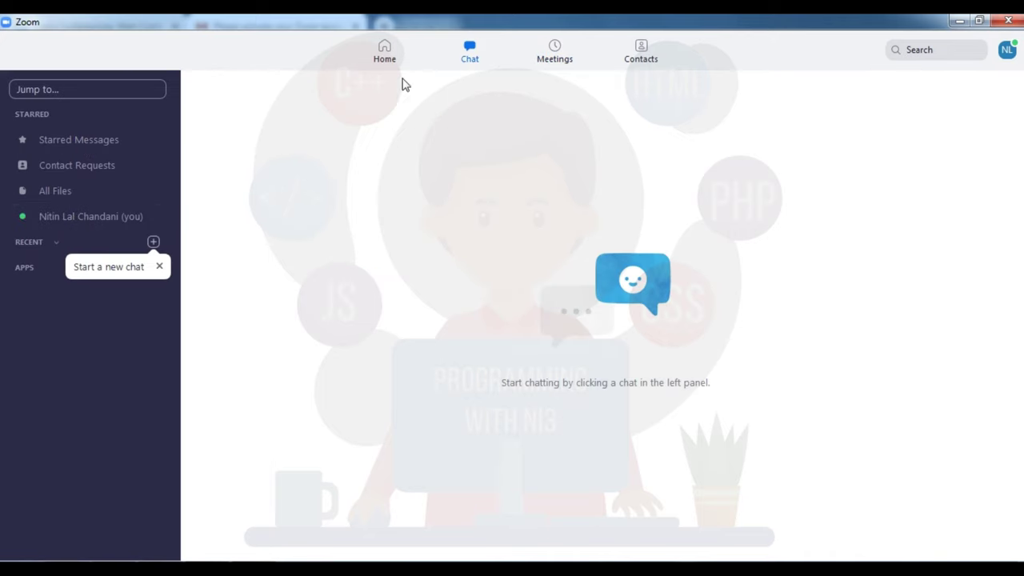
click(373, 56)
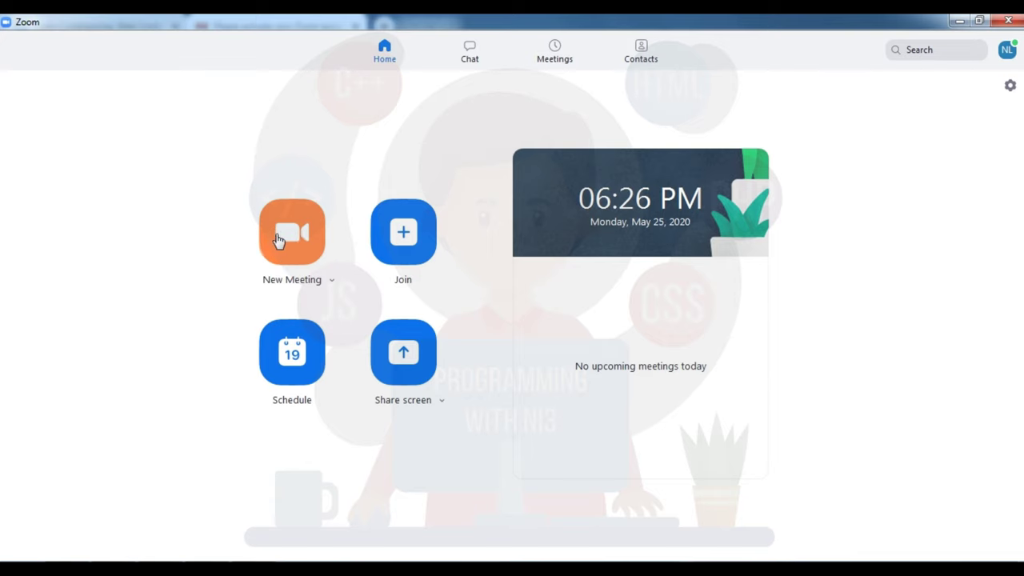